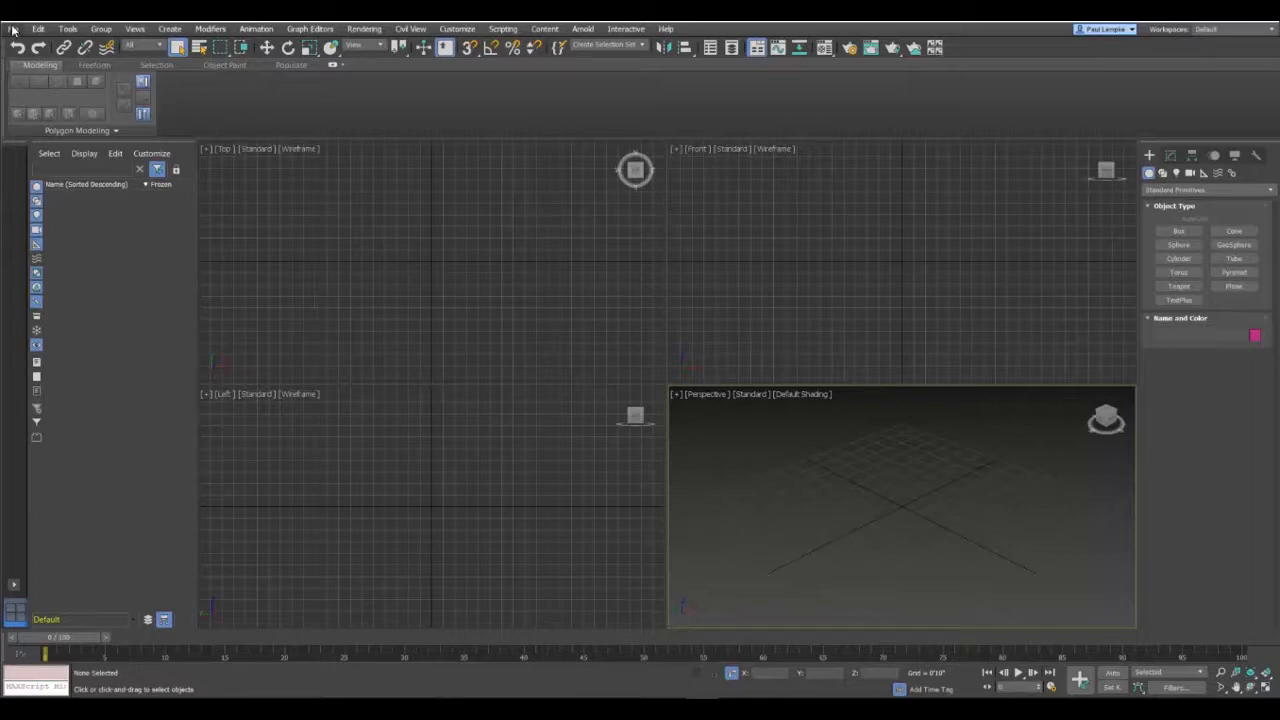
Step: Review the units setup and accept US Standard display units in feet with fractional inches, with feet as the default unit
left_click(457, 29)
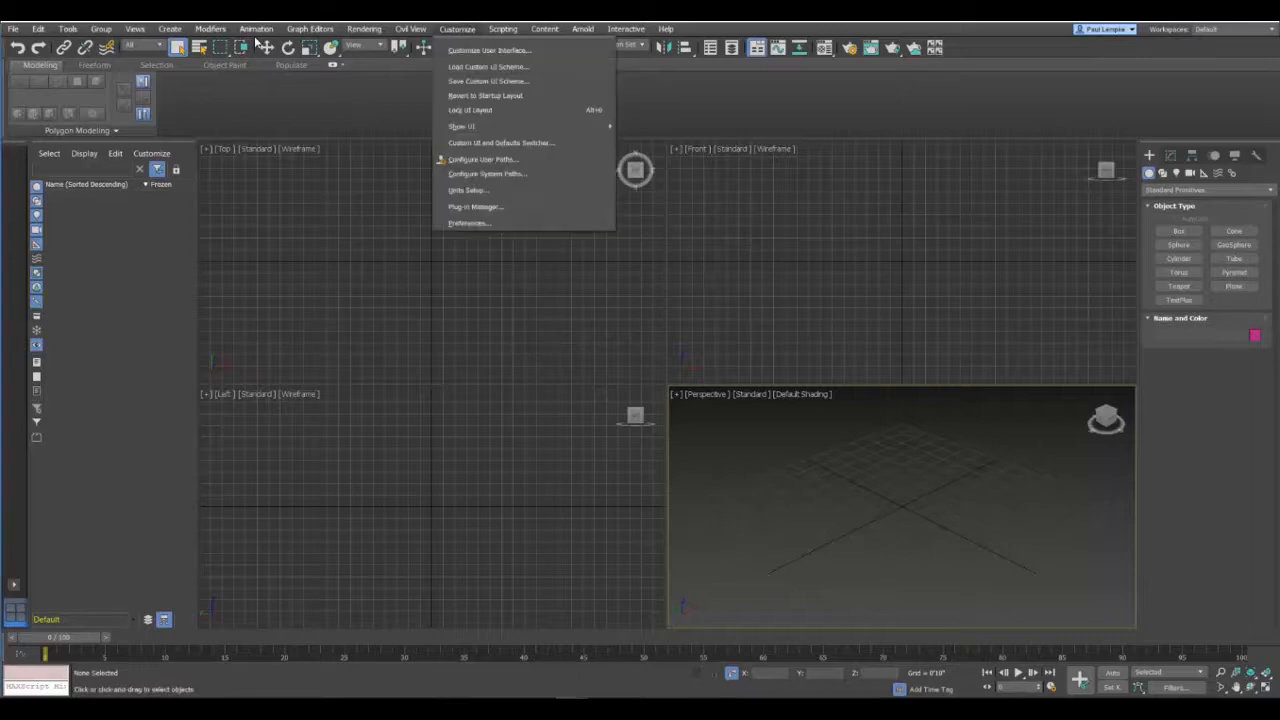
left_click(472, 190)
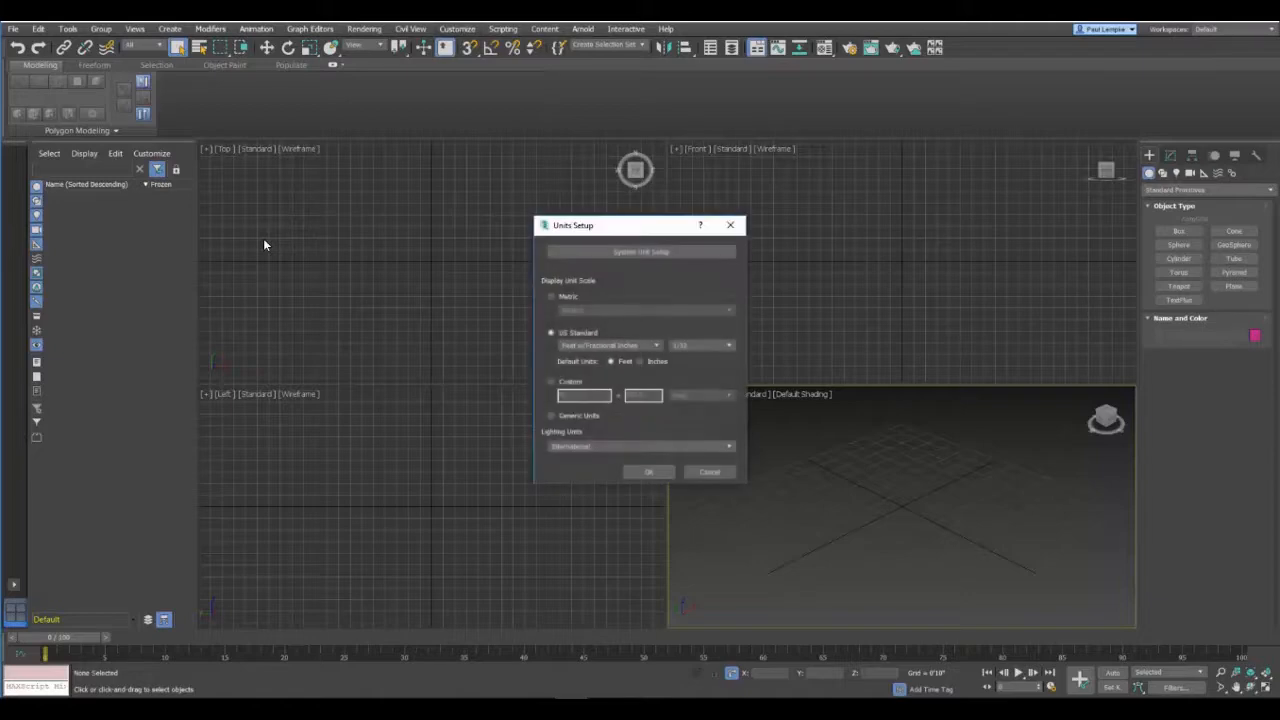
left_click(590, 345)
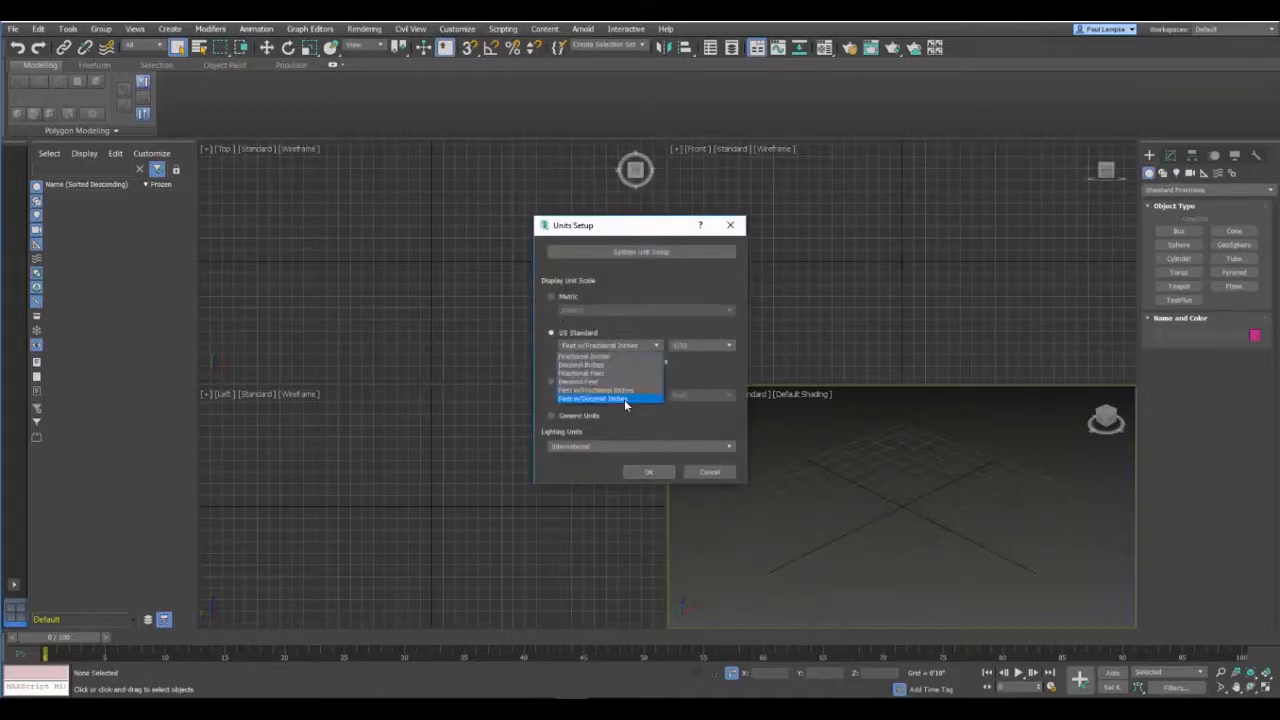
left_click(664, 297)
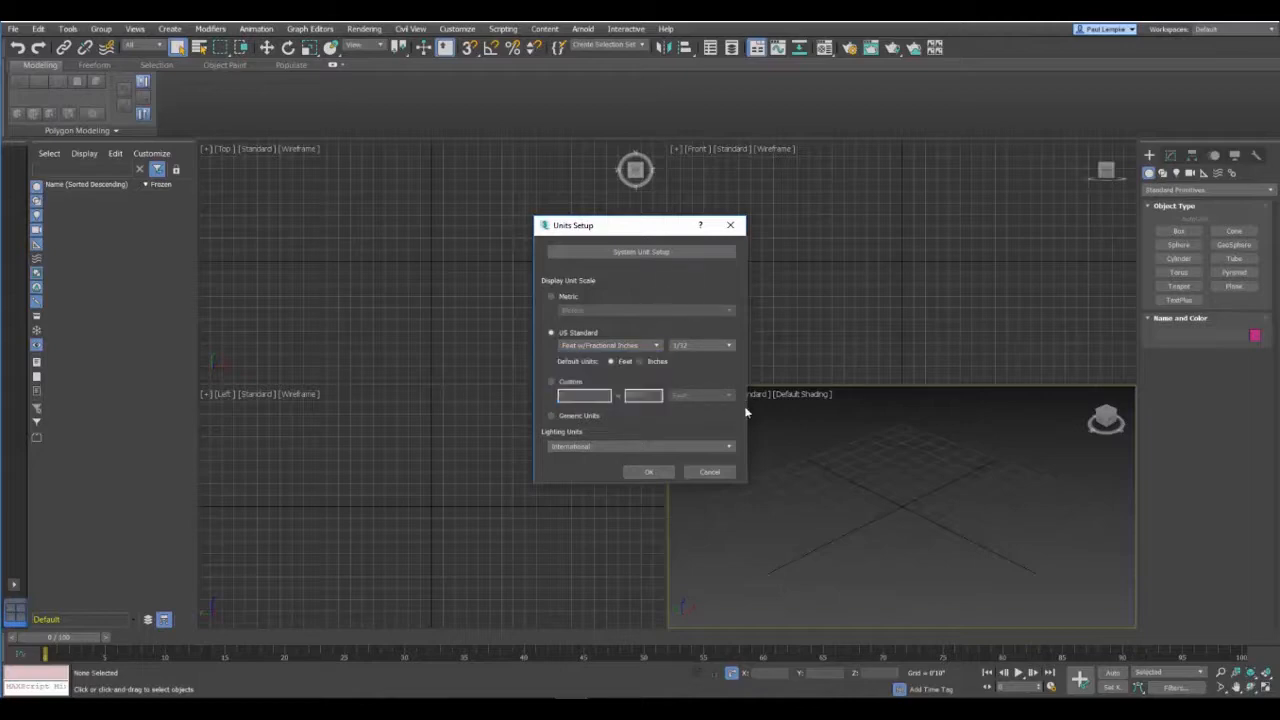
left_click(652, 474)
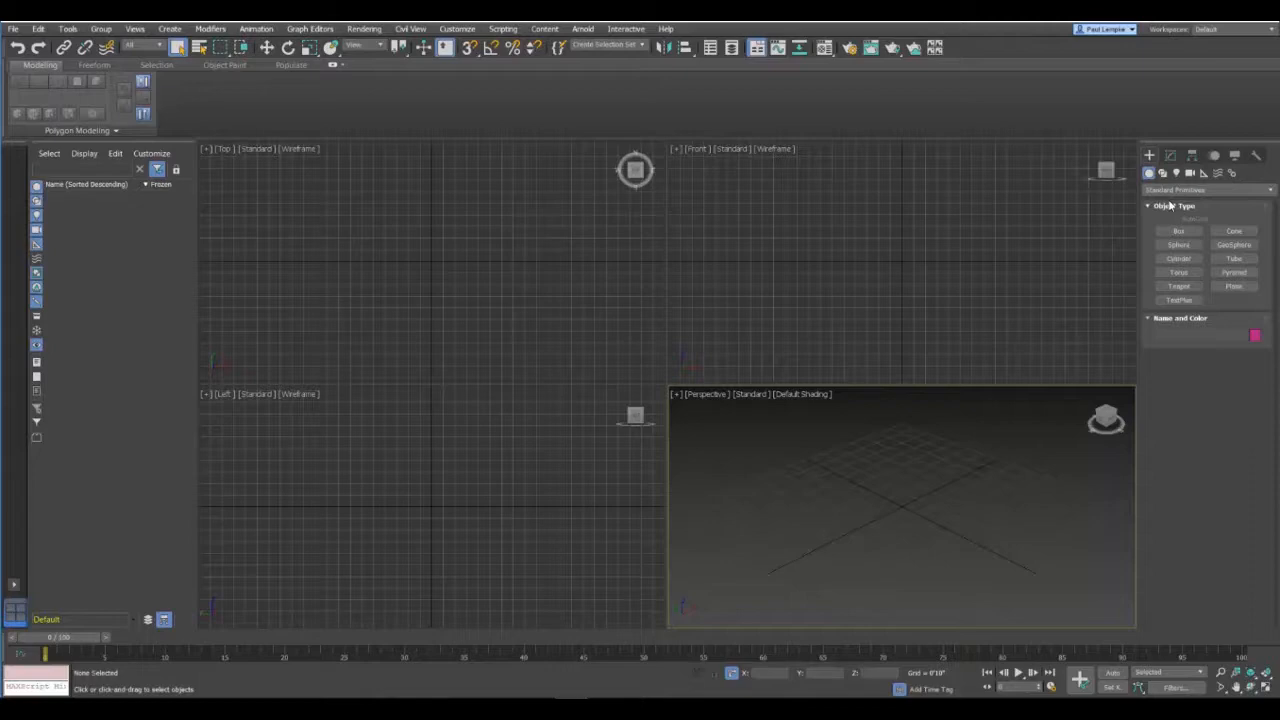
Step: Create a plane near the centre of the Perspective view and set its length and width to 10'0" each
left_click(1234, 286)
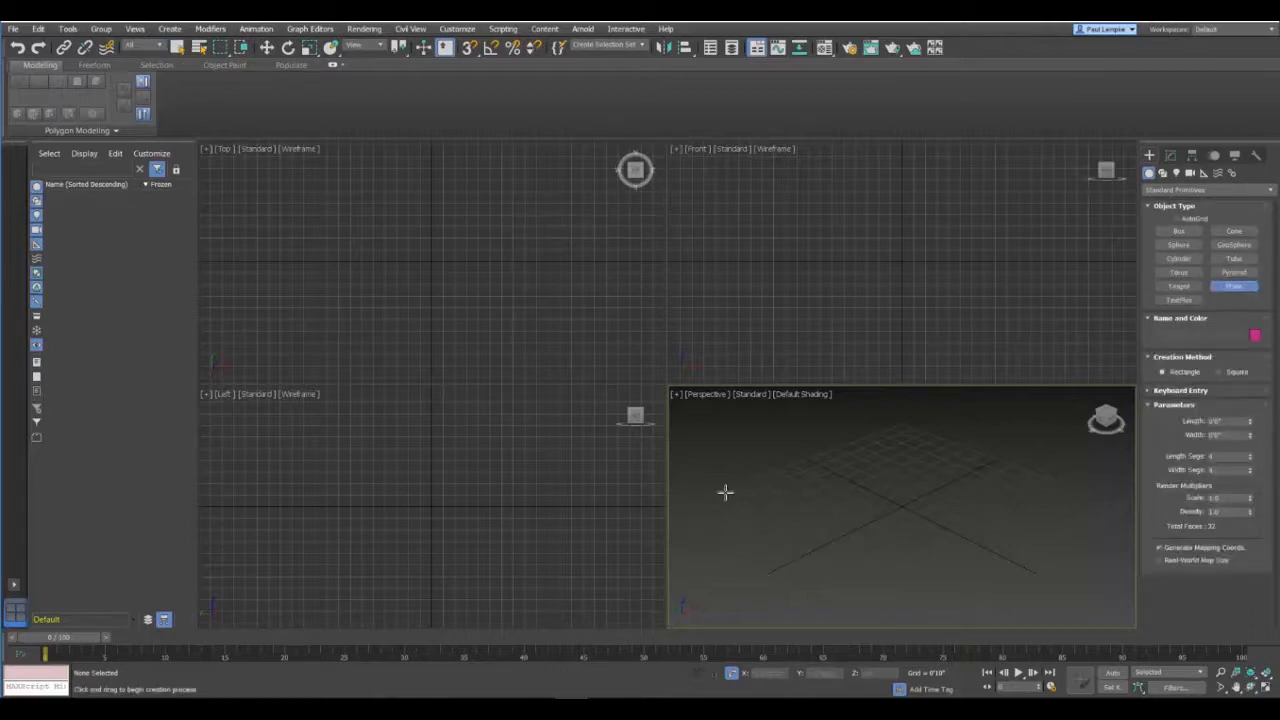
left_click_drag(840, 478, 1041, 484)
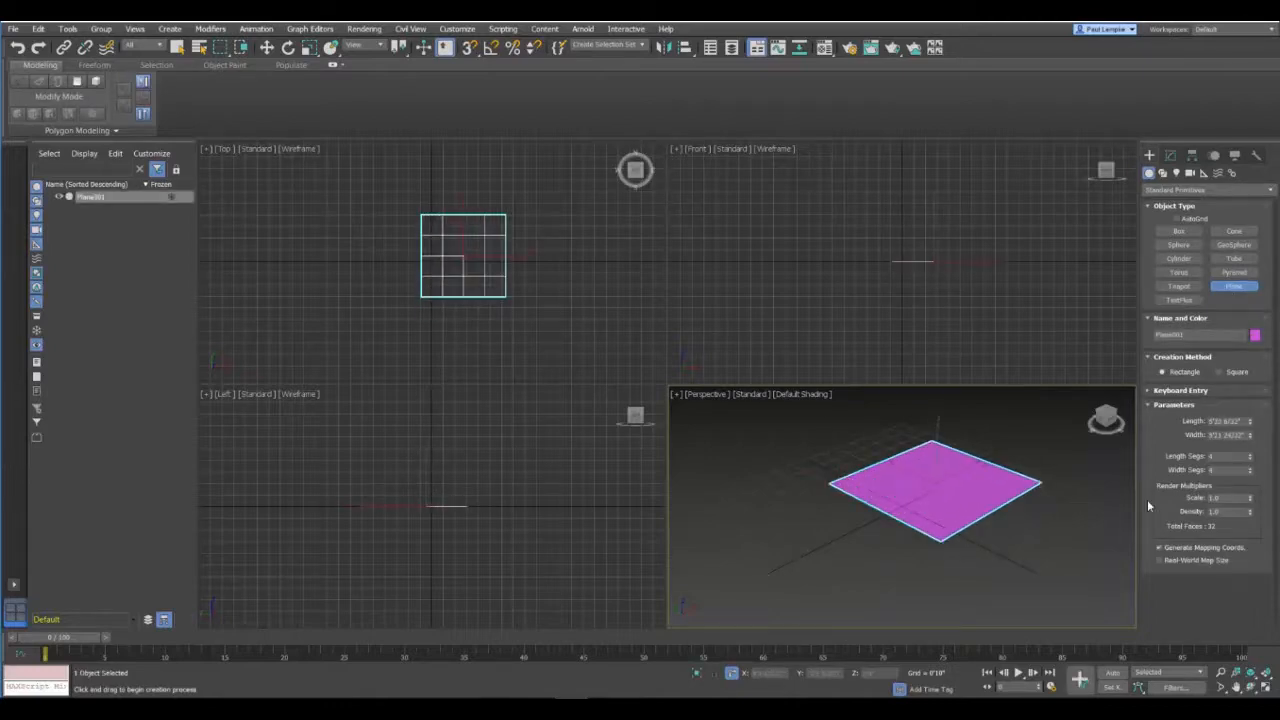
left_click(1232, 421)
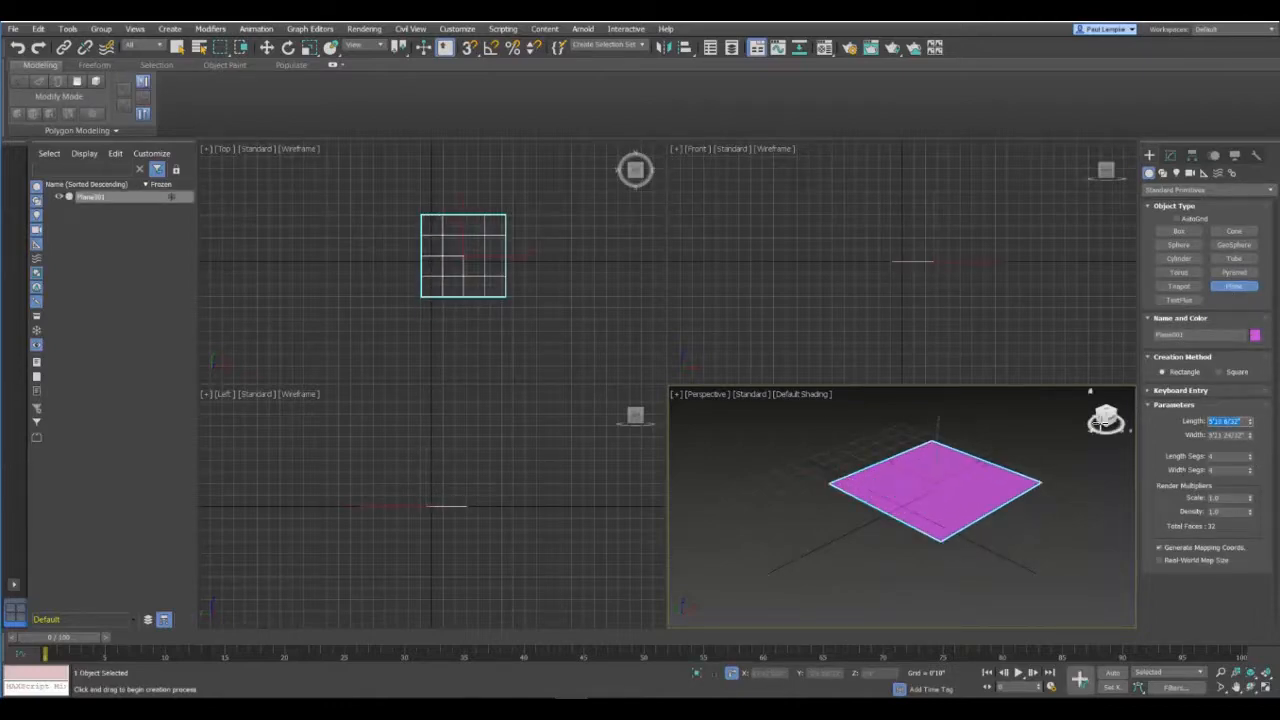
type("10")
key("Tab")
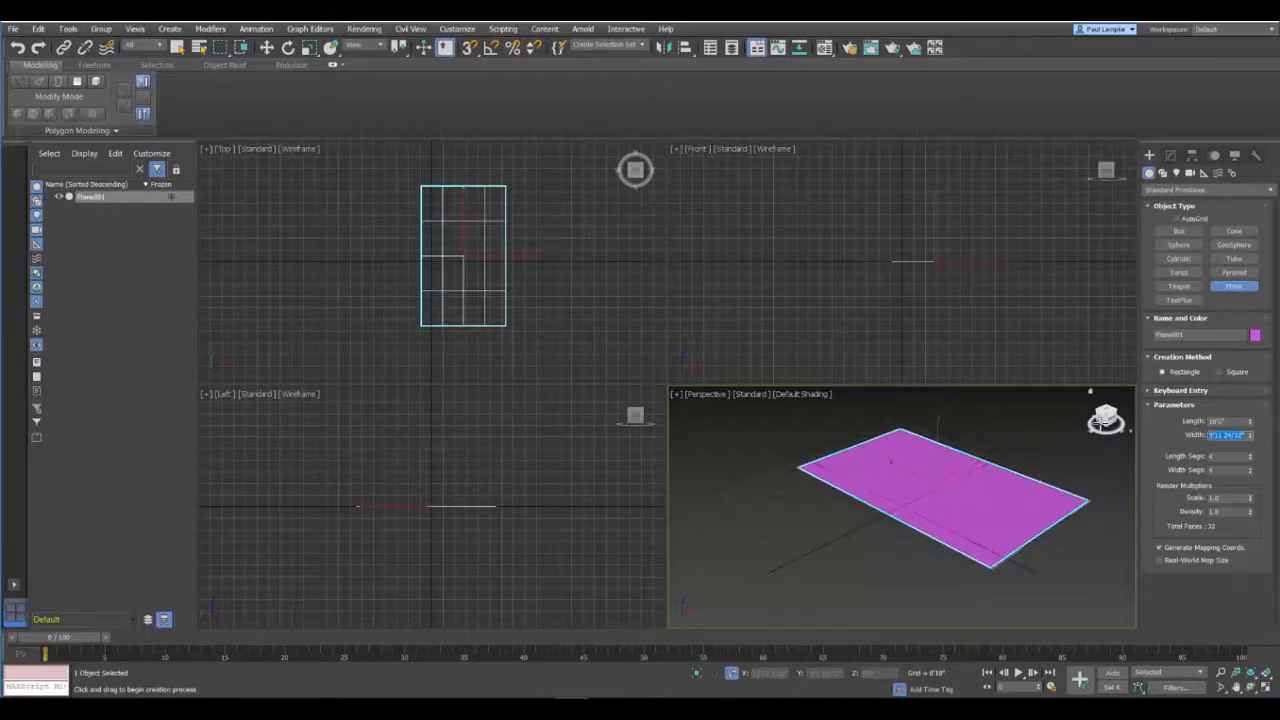
type("10")
key("Tab")
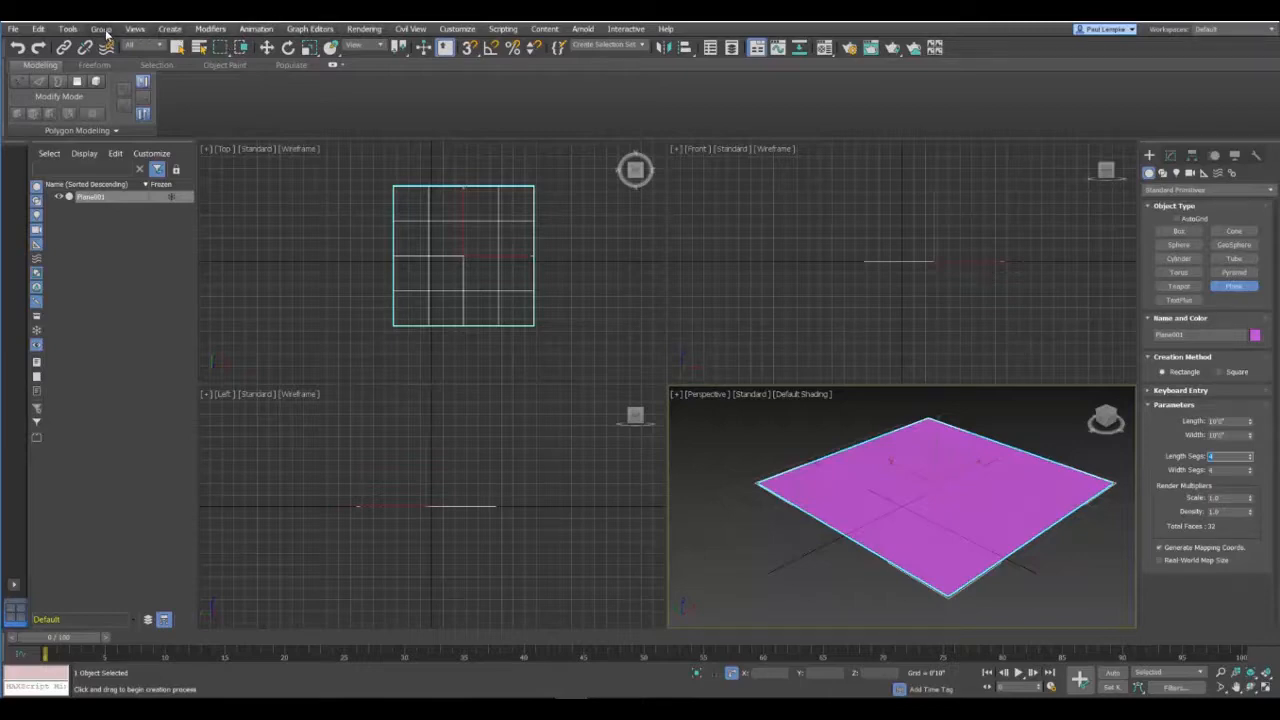
Step: Set the home grid spacing to 1'0" in the grid and snap settings
left_click(68, 29)
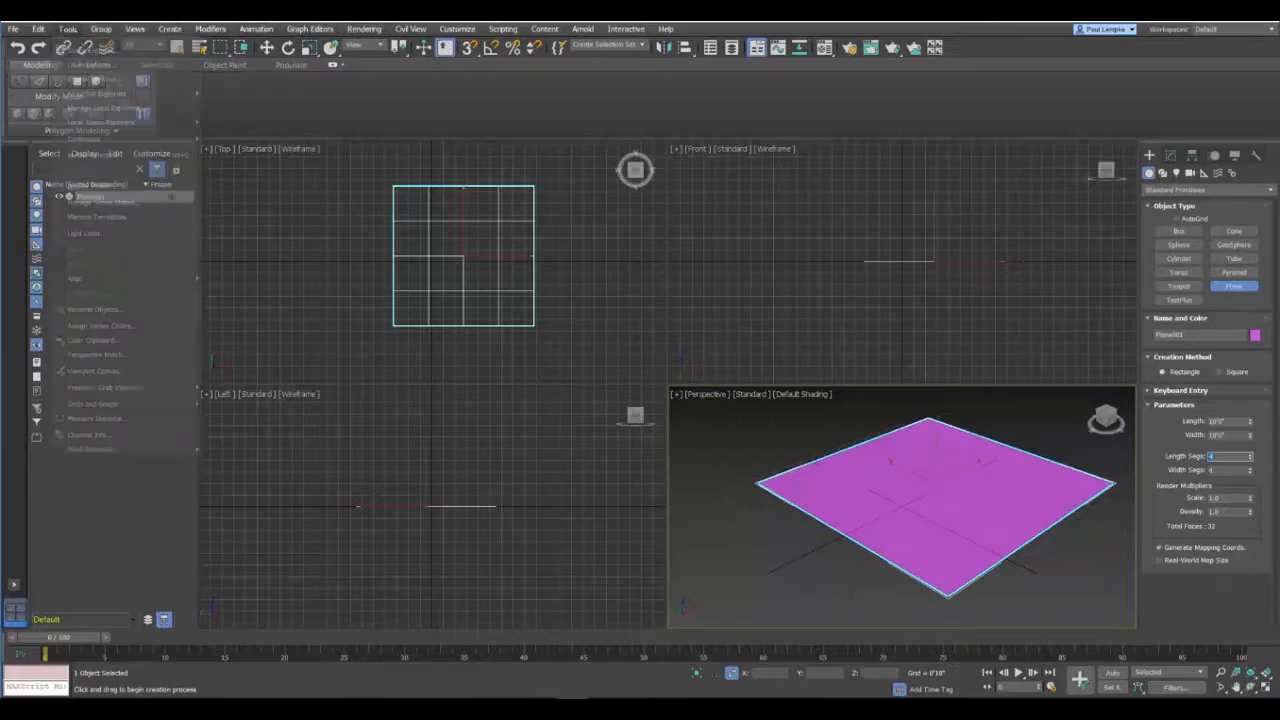
mouse_move(120, 404)
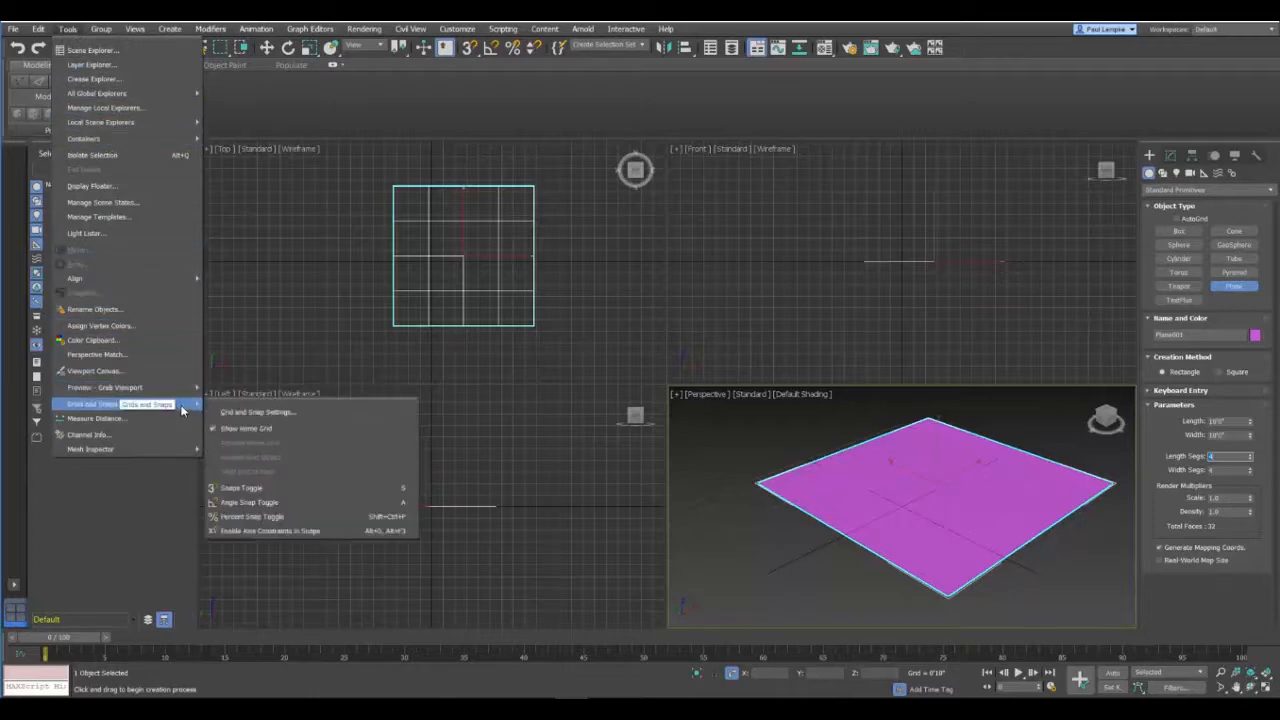
left_click(263, 411)
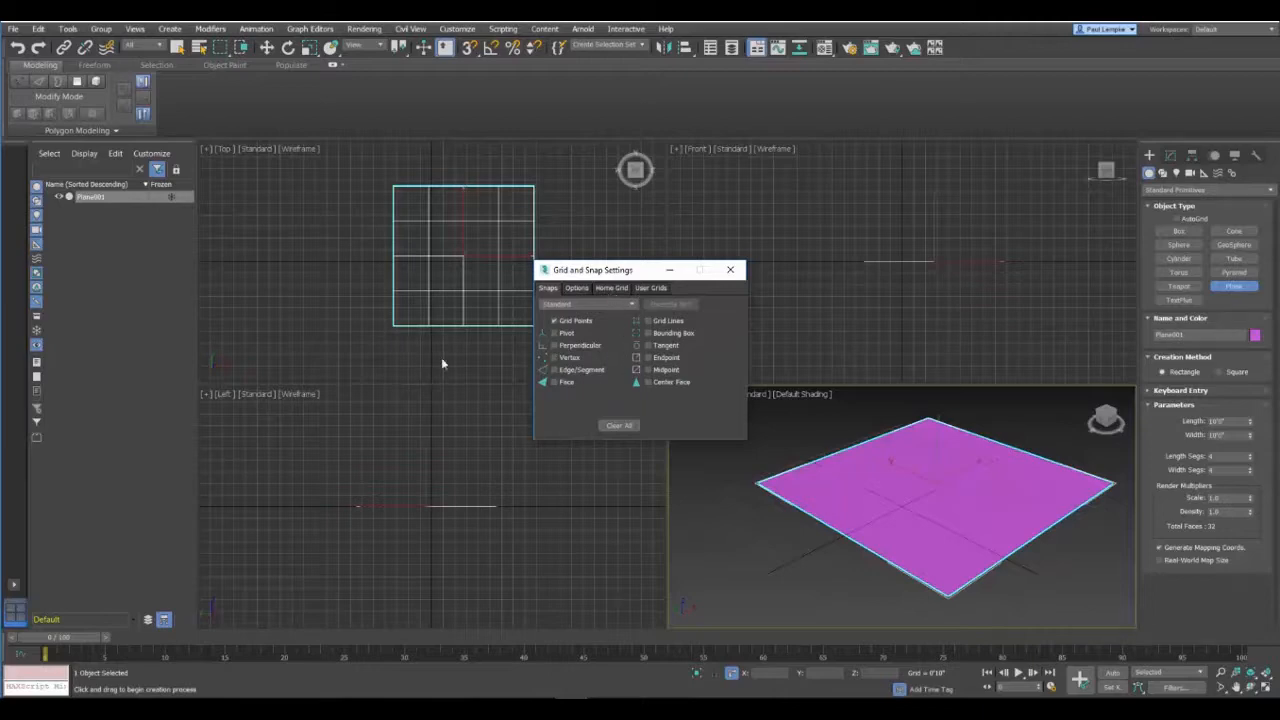
left_click(611, 287)
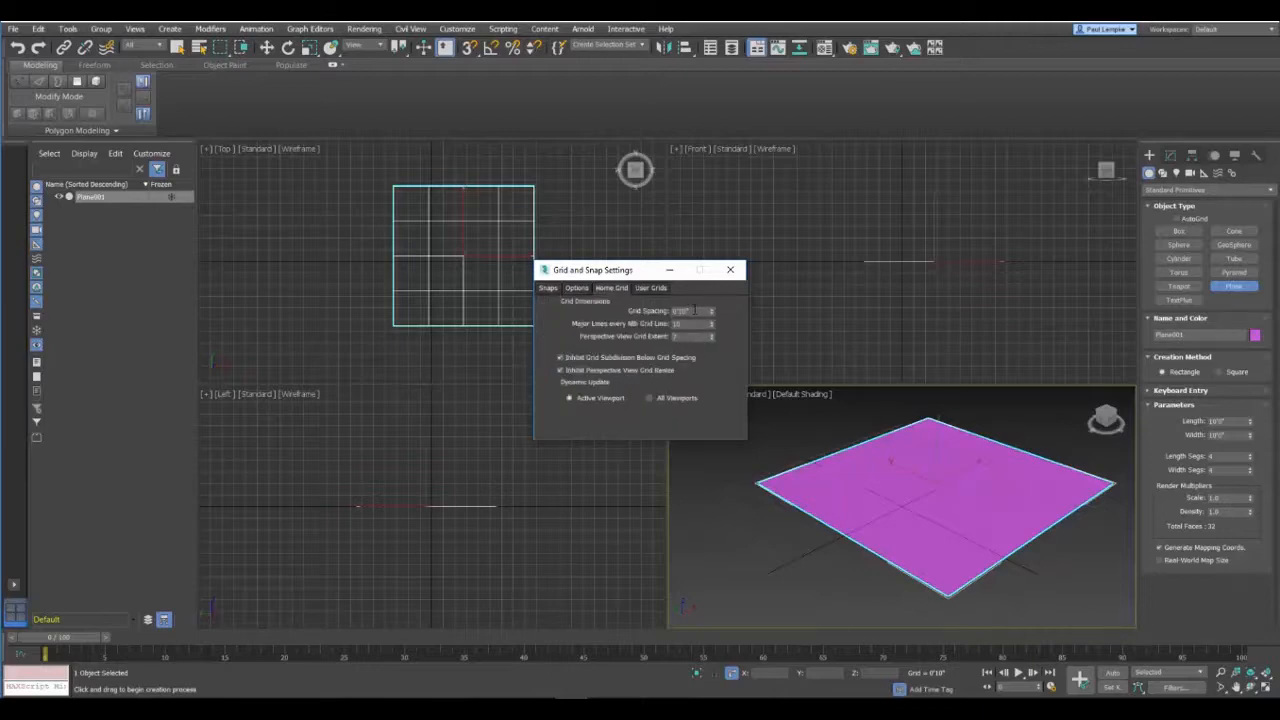
double_click(695, 311)
type("12")
key("Tab")
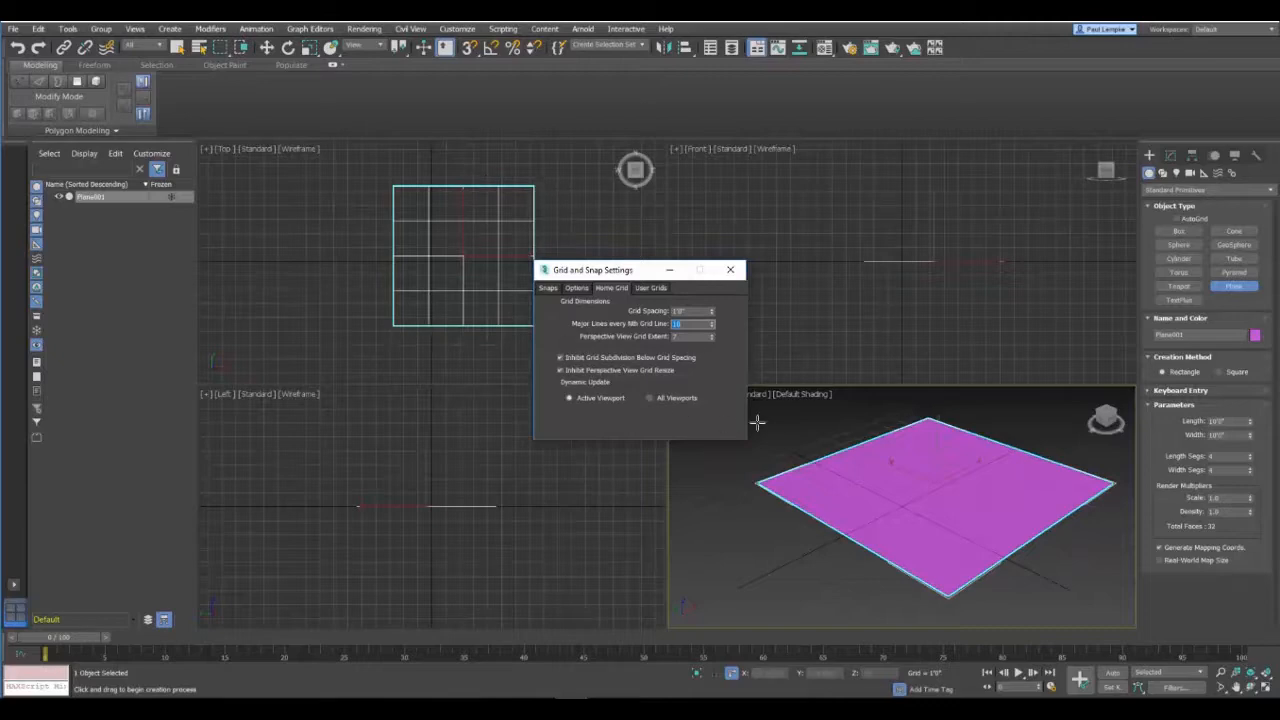
left_click(730, 270)
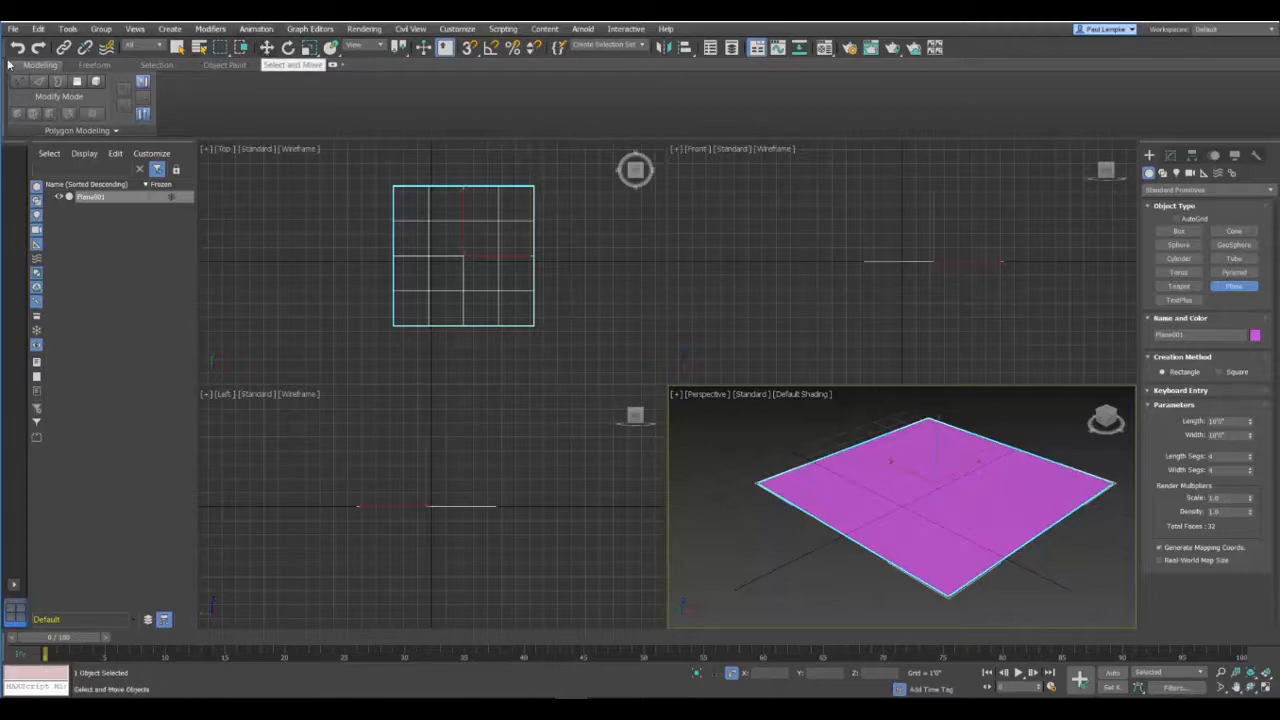
Step: Move the plane to the world origin by setting its absolute X and Y positions to 0
left_click(266, 48)
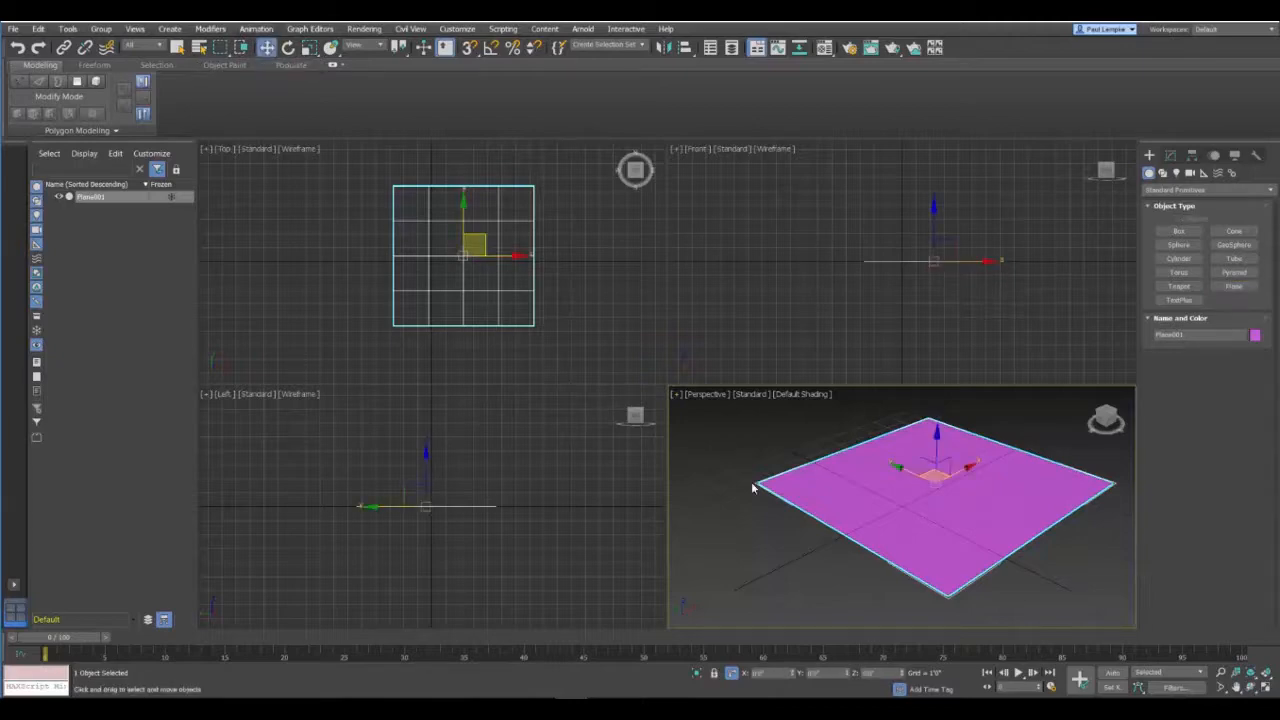
right_click(904, 504)
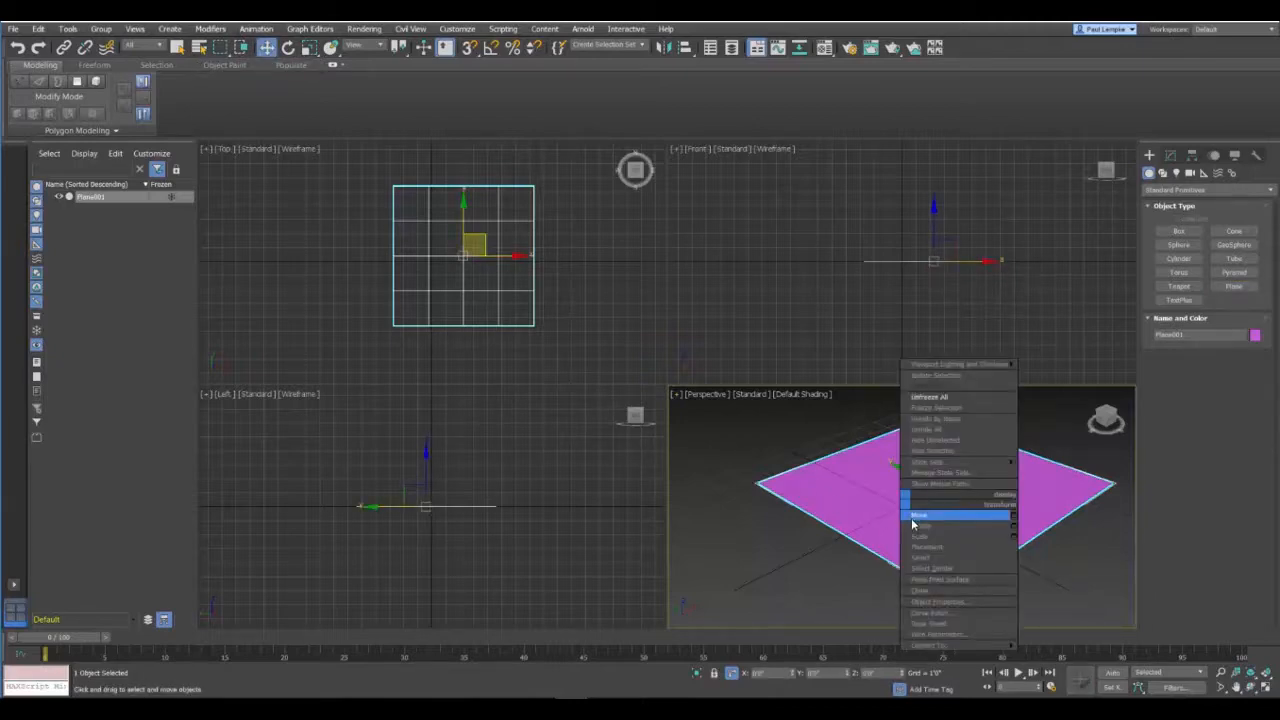
left_click(1013, 518)
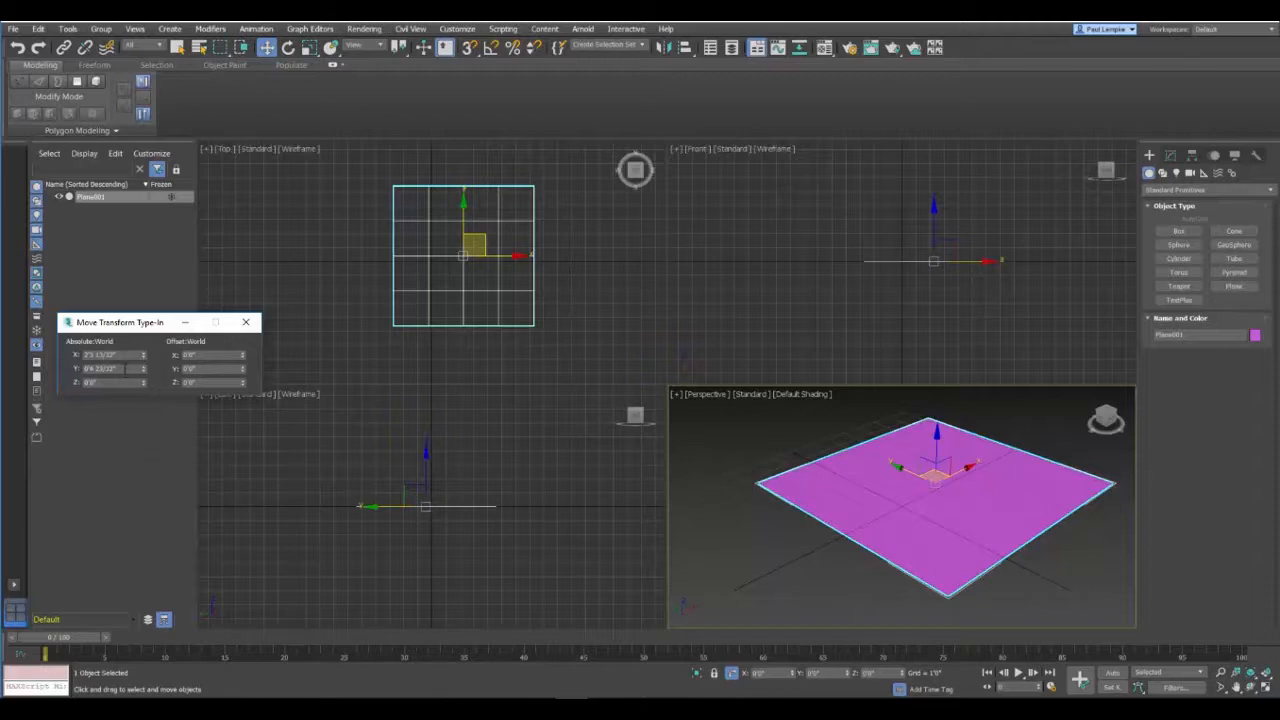
left_click_drag(138, 355, 14, 361)
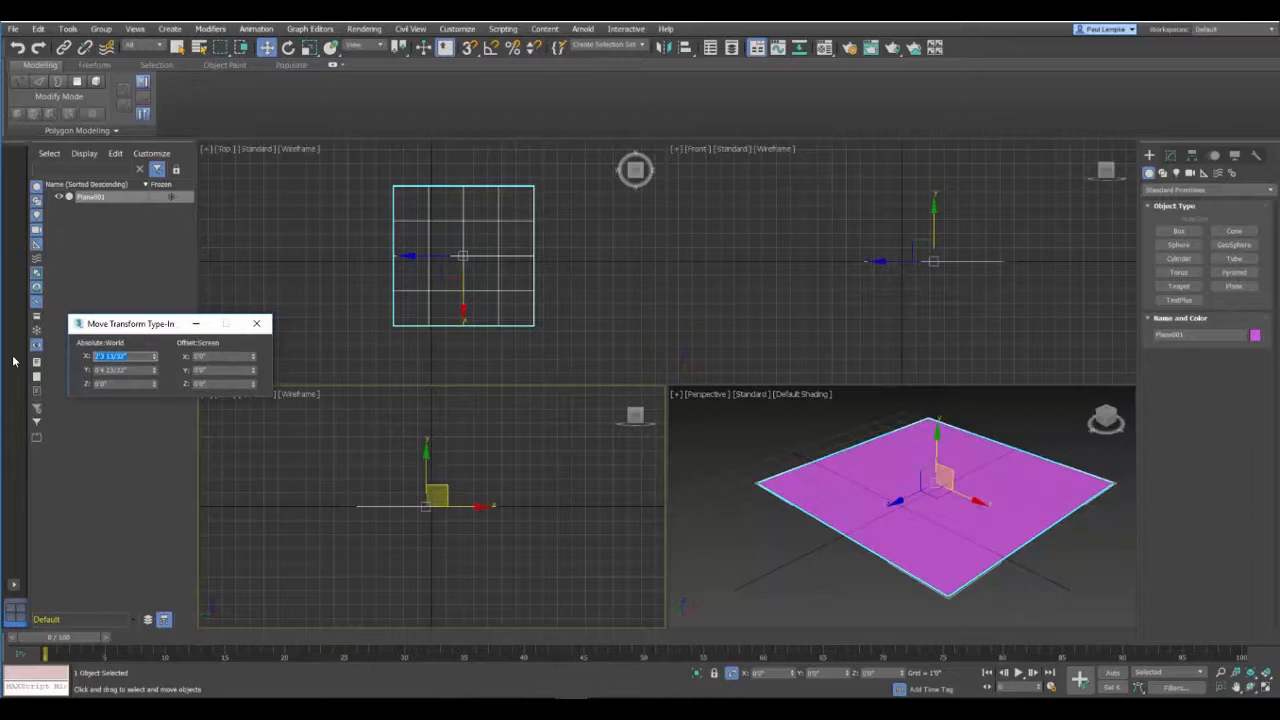
type("0")
key("Tab")
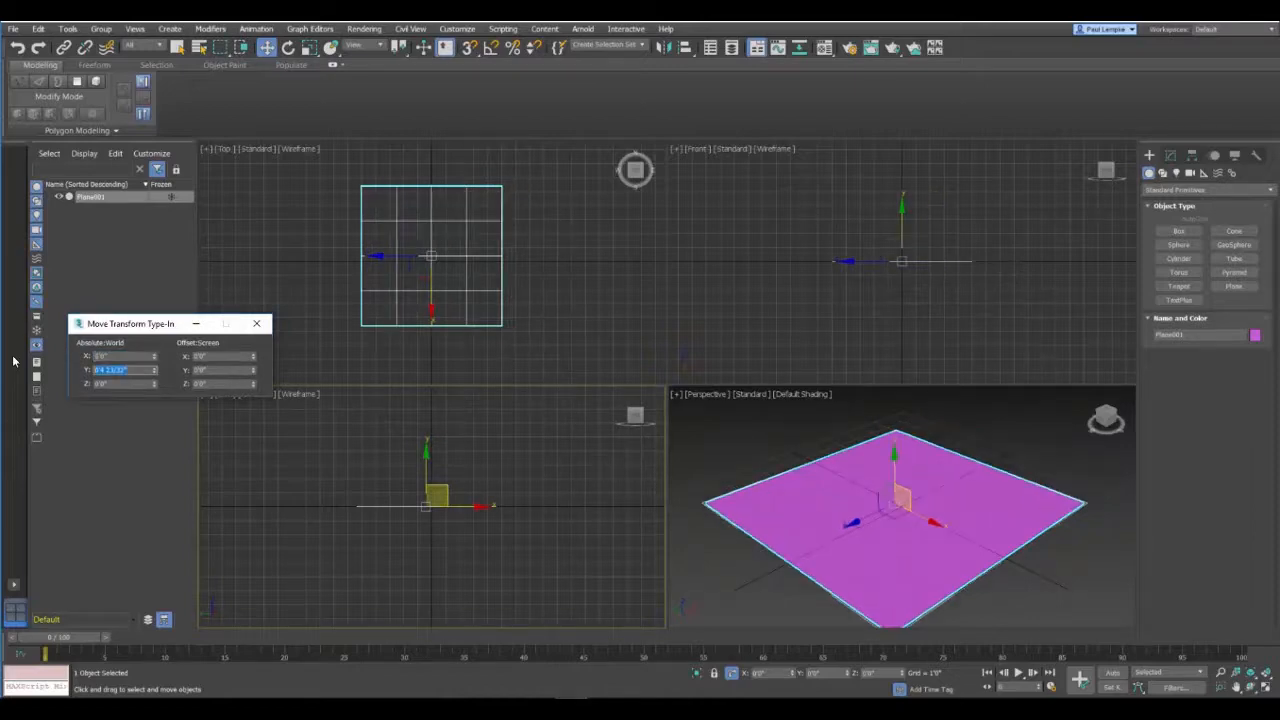
type("0")
key("Tab")
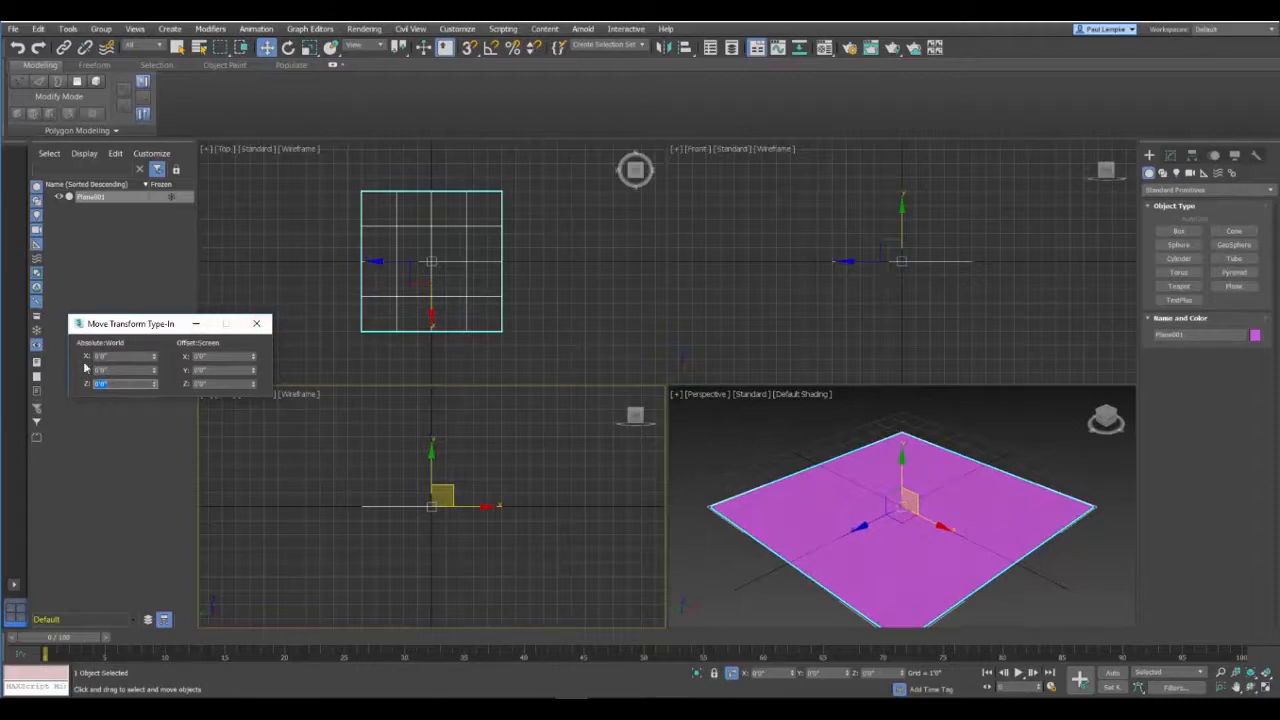
mouse_move(124, 322)
left_mouse_down()
mouse_move(113, 293)
mouse_move(109, 314)
left_mouse_up()
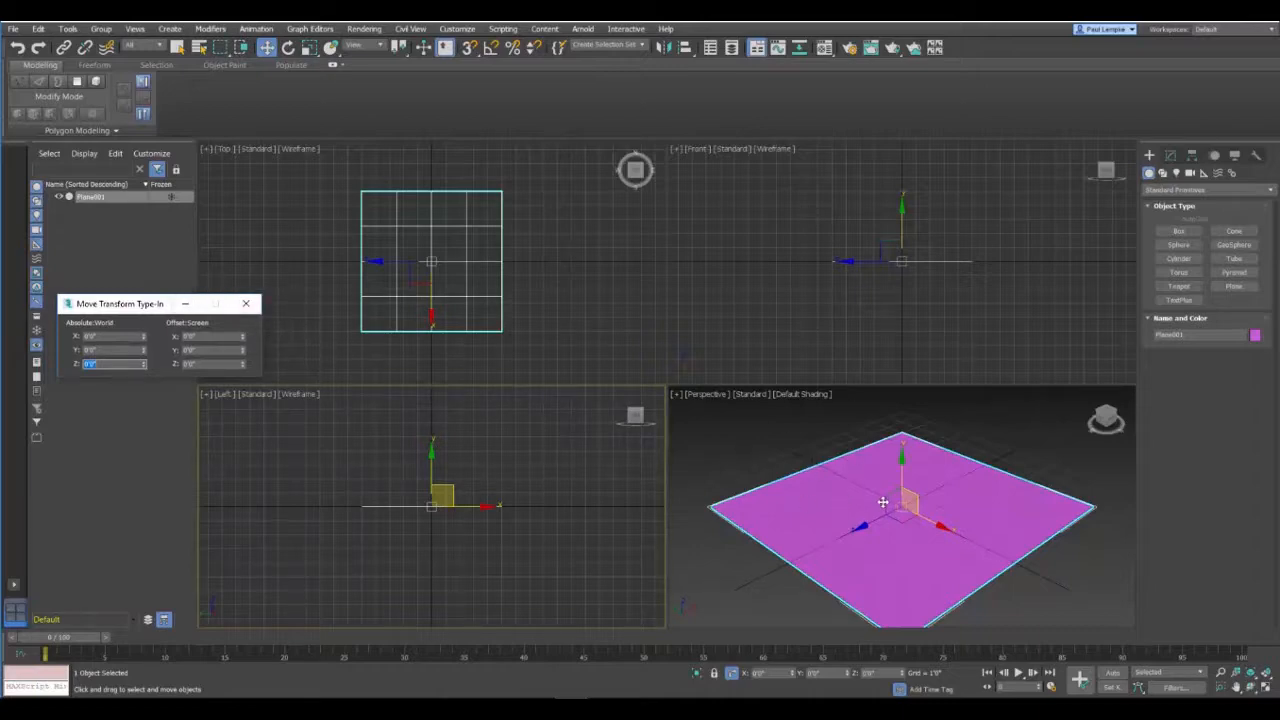
Step: Enlarge the plane by setting both its length and width to 10'5"
left_click(1170, 156)
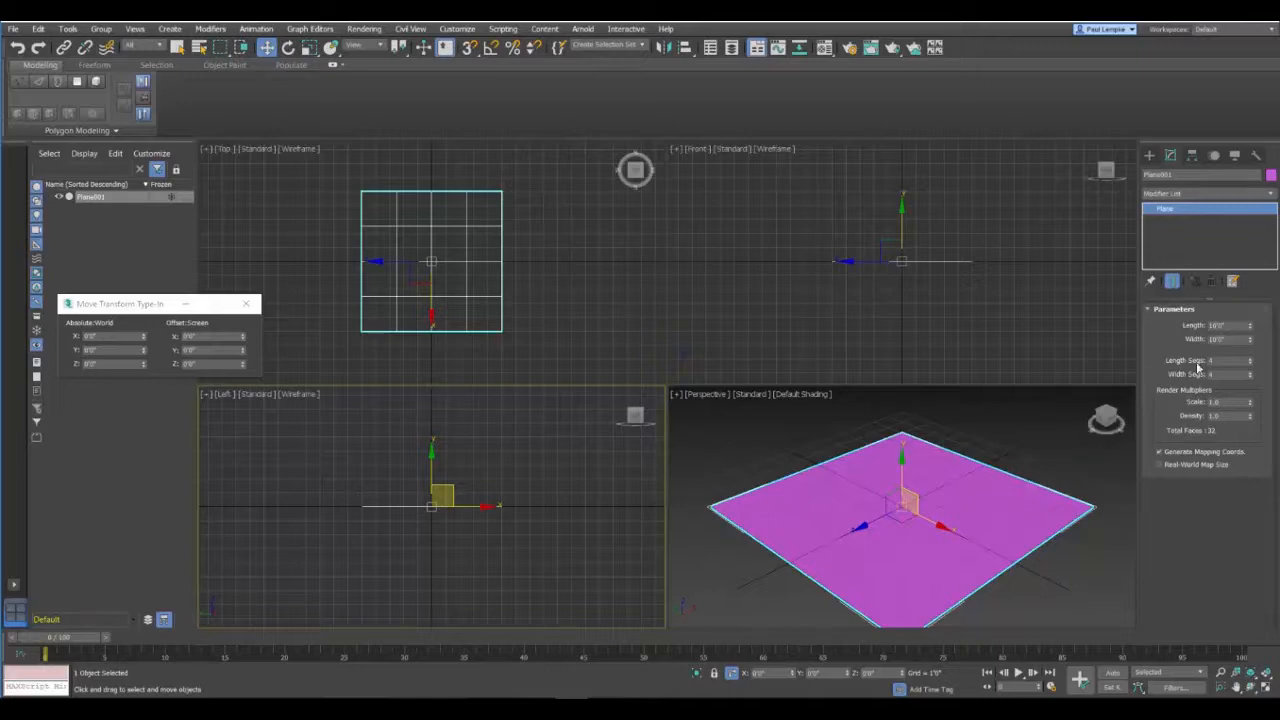
double_click(1232, 326)
double_click(1229, 340)
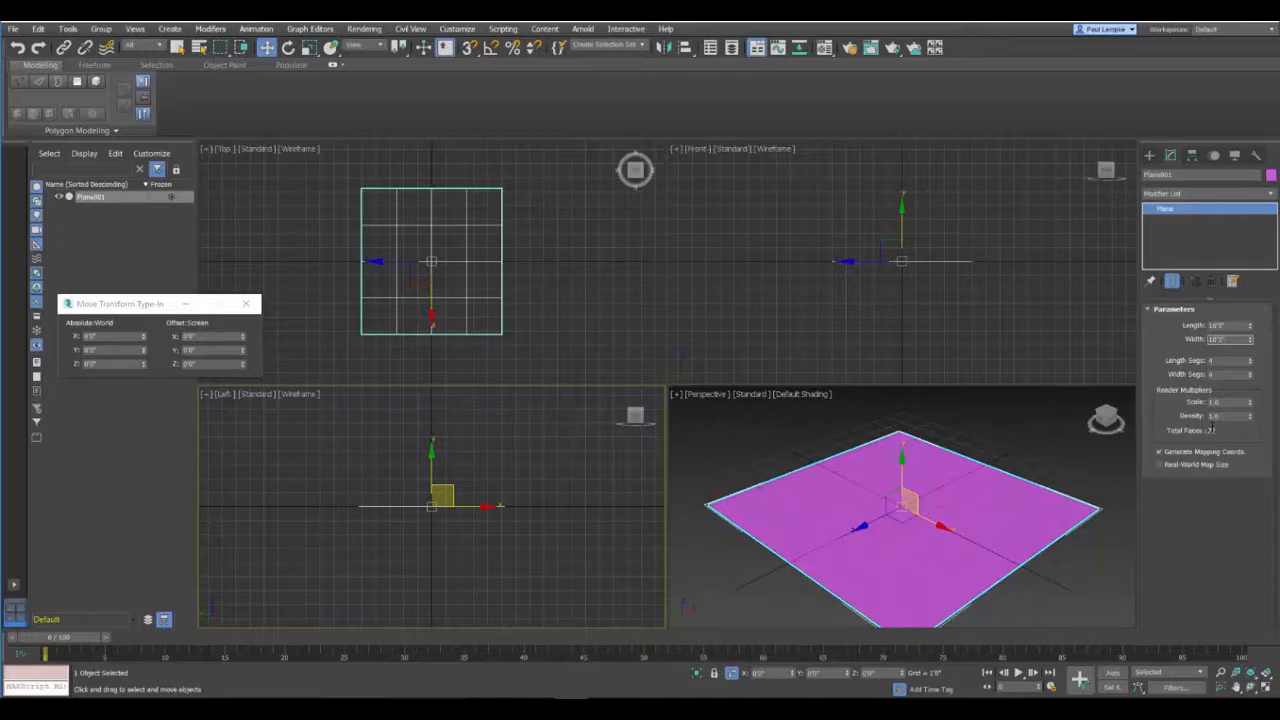
key("Tab")
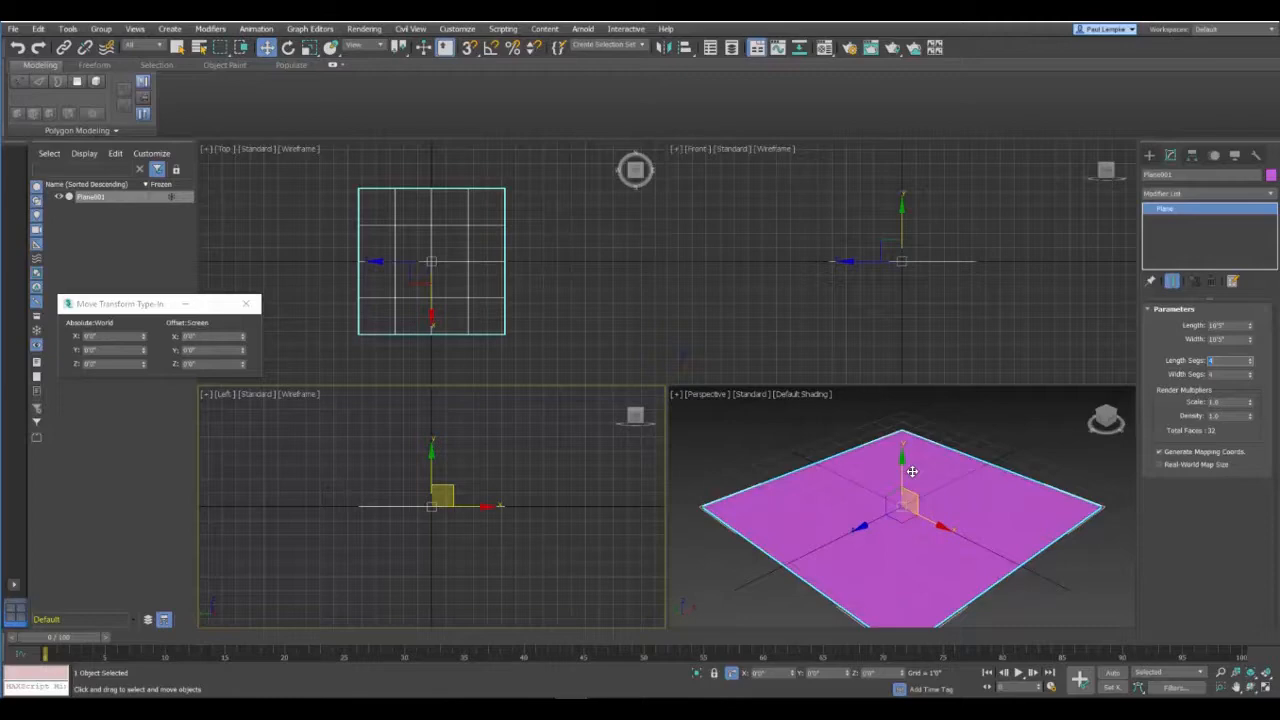
Step: Draw a small upright box about 1'9" high at the plane's nearest corner in the Perspective view
left_click(1150, 157)
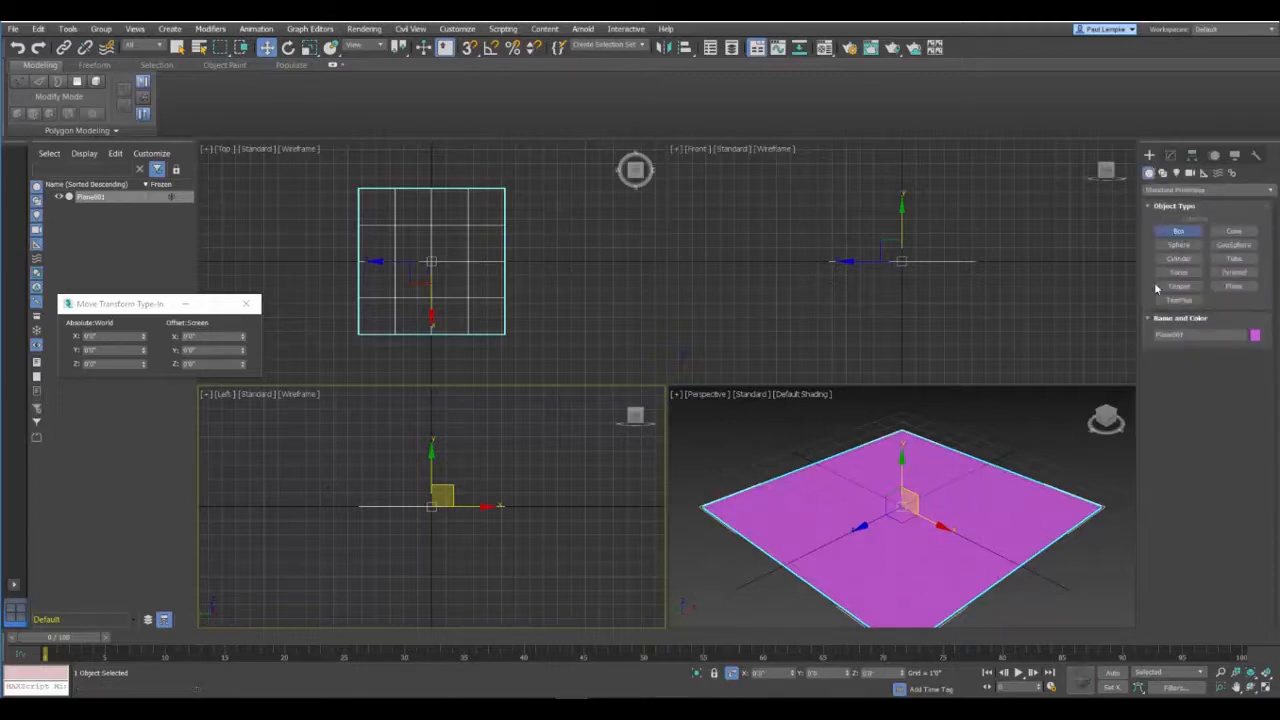
left_click(1178, 231)
scroll(955, 484, "down", 3)
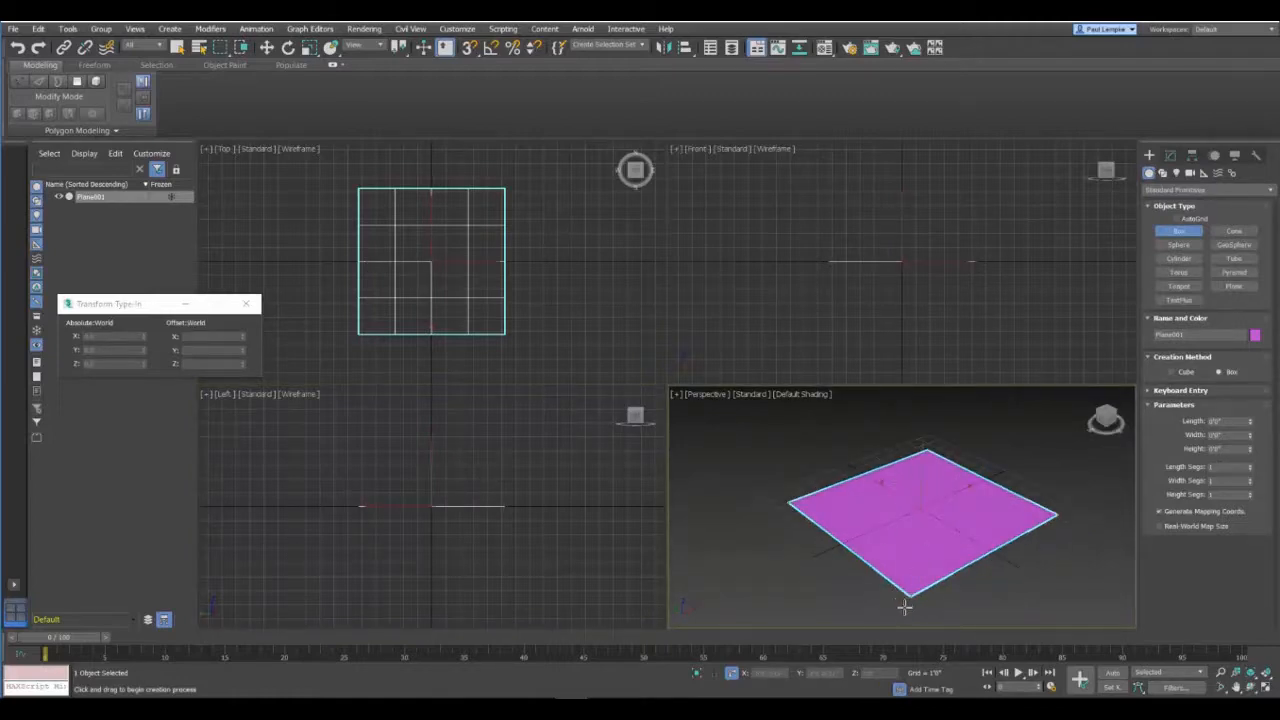
left_click_drag(903, 598, 906, 592)
left_click(918, 548)
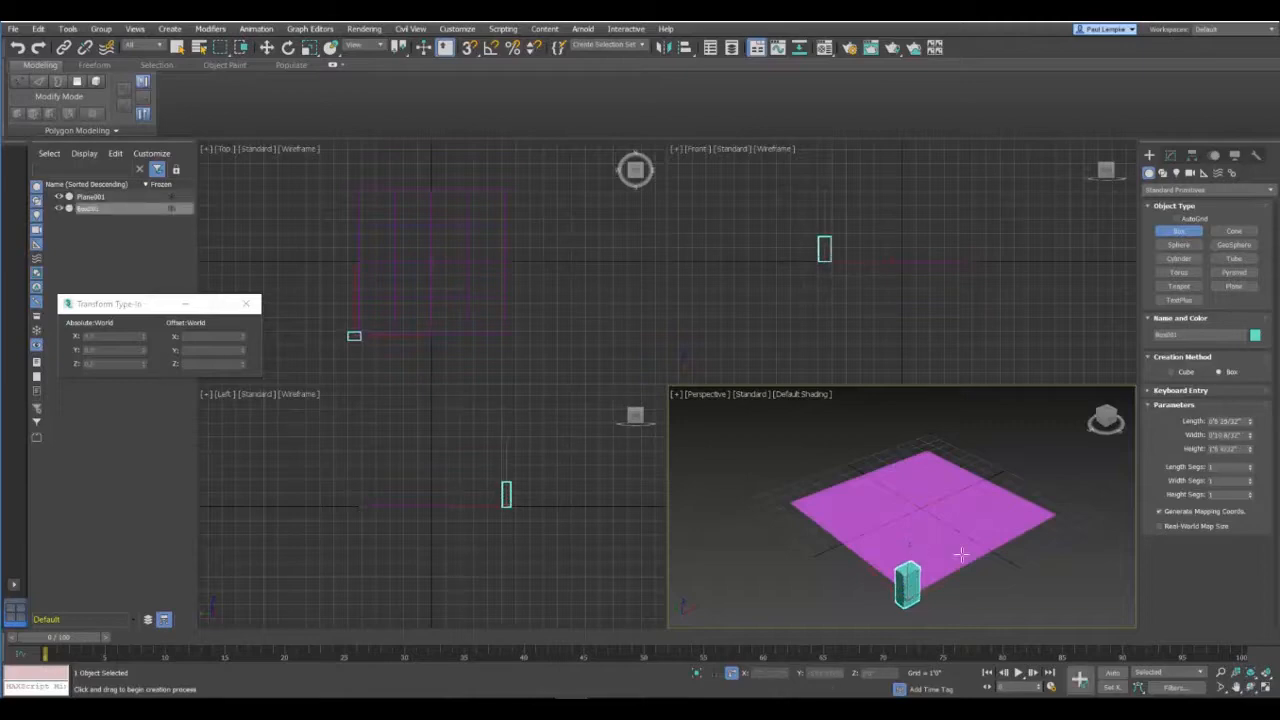
Step: Size the box as a post with length 0'5", width 0'5" and height 9'0"
left_click(1242, 421)
type("5")
key("Tab")
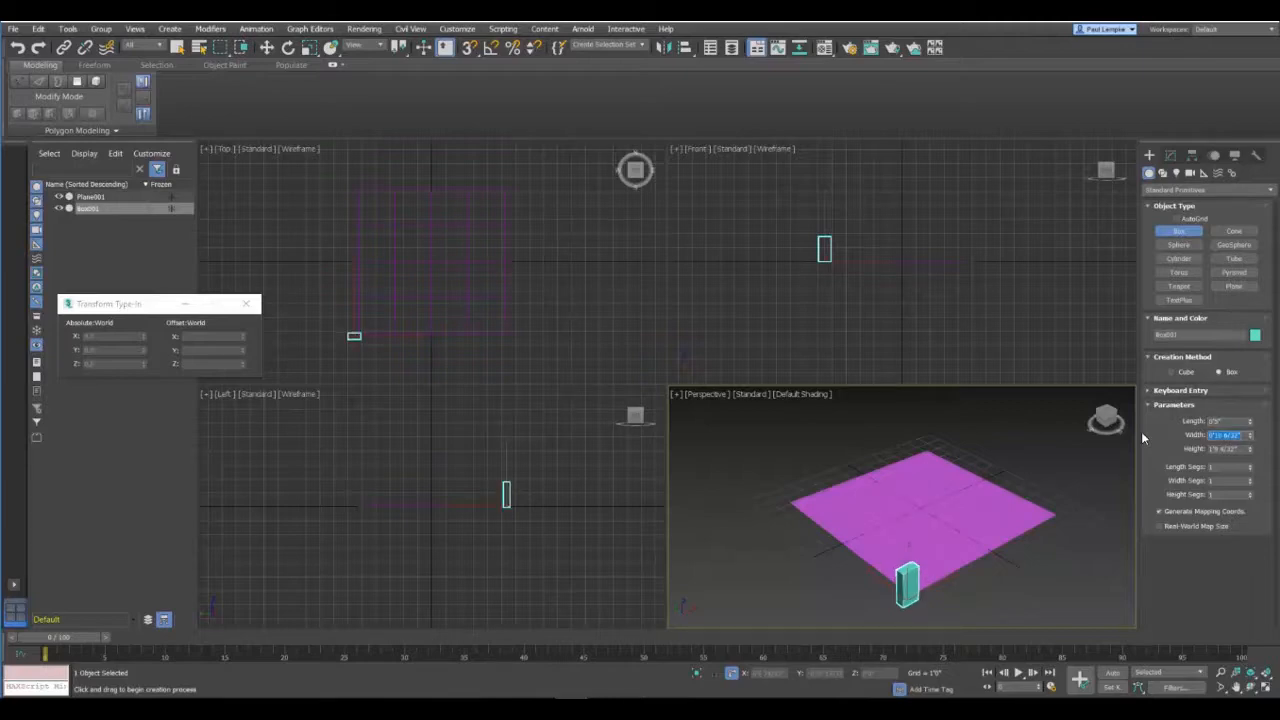
type("5")
key("Tab")
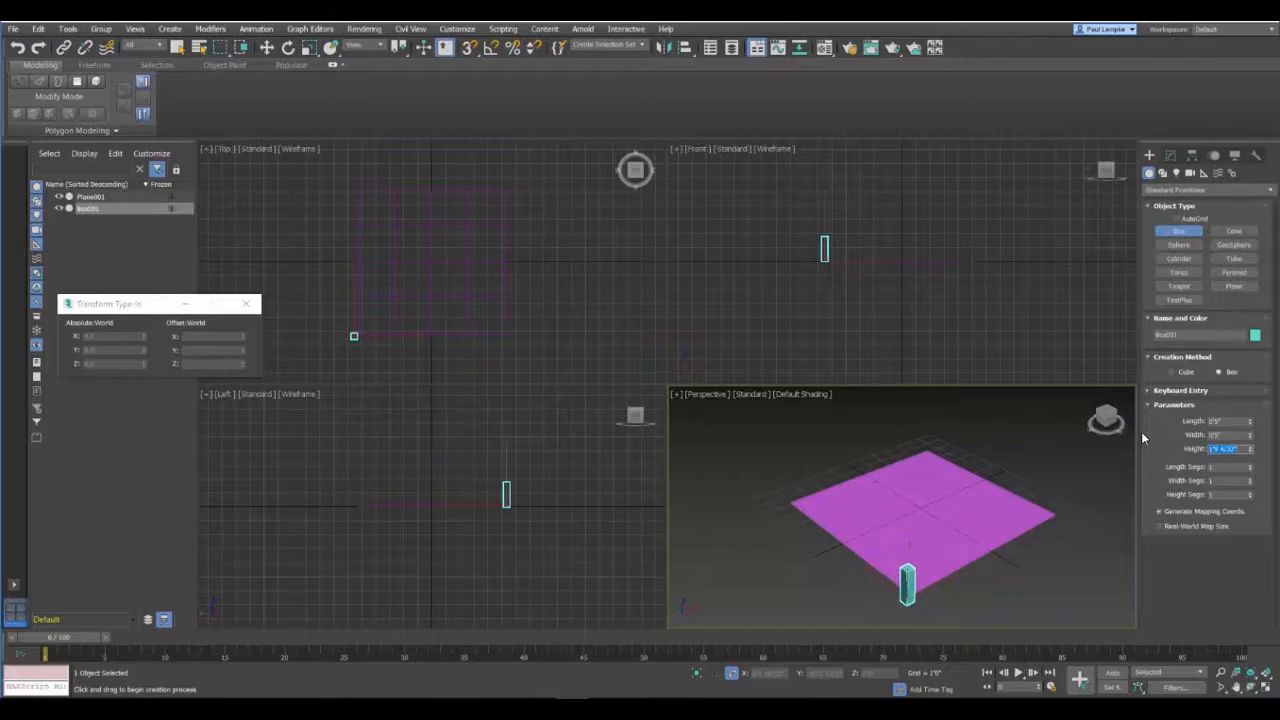
type("5")
key("Return")
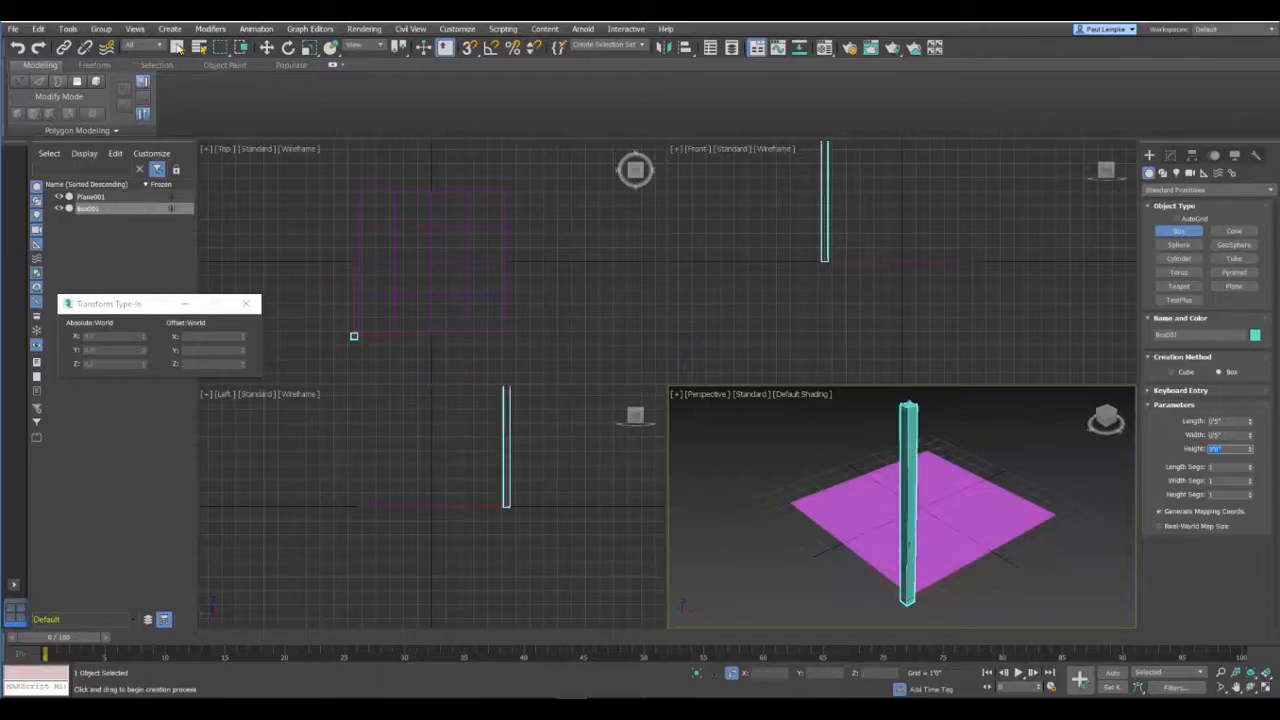
Step: Move the post onto the plane's near corner in the Top view, with absolute X and Y positions of -5'2 16/32"
left_click(266, 48)
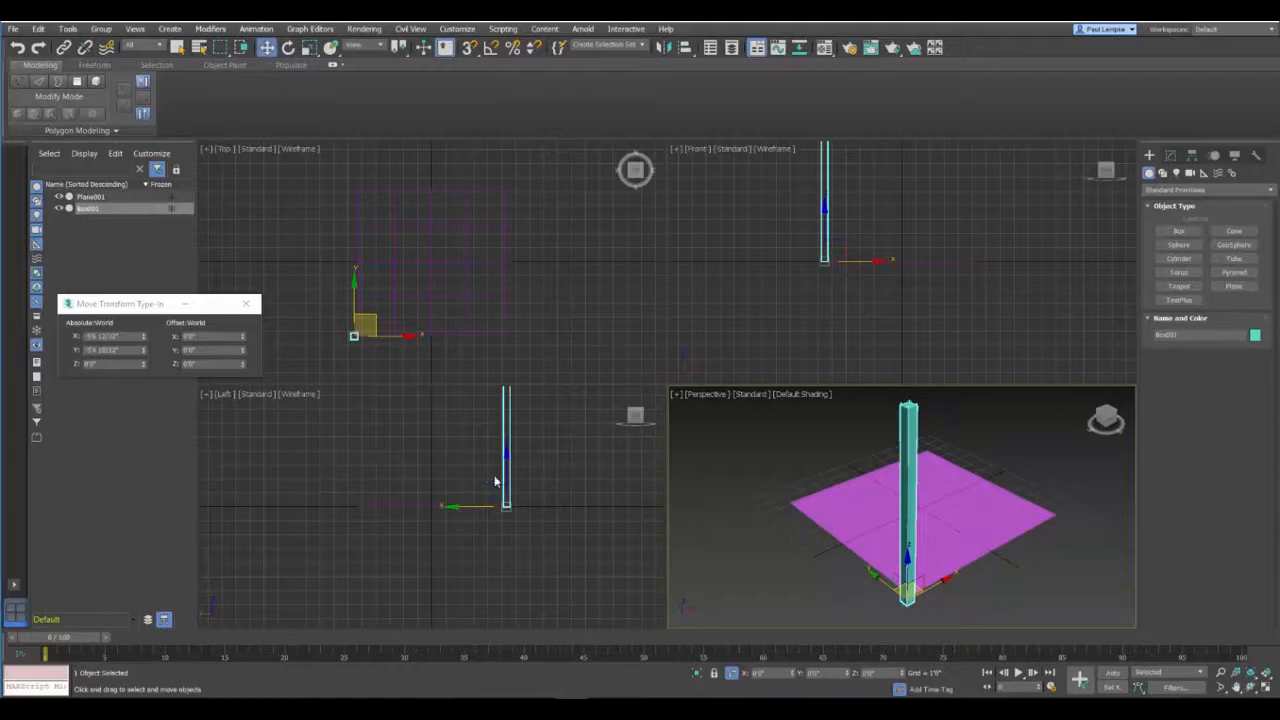
scroll(370, 333, "up", 6)
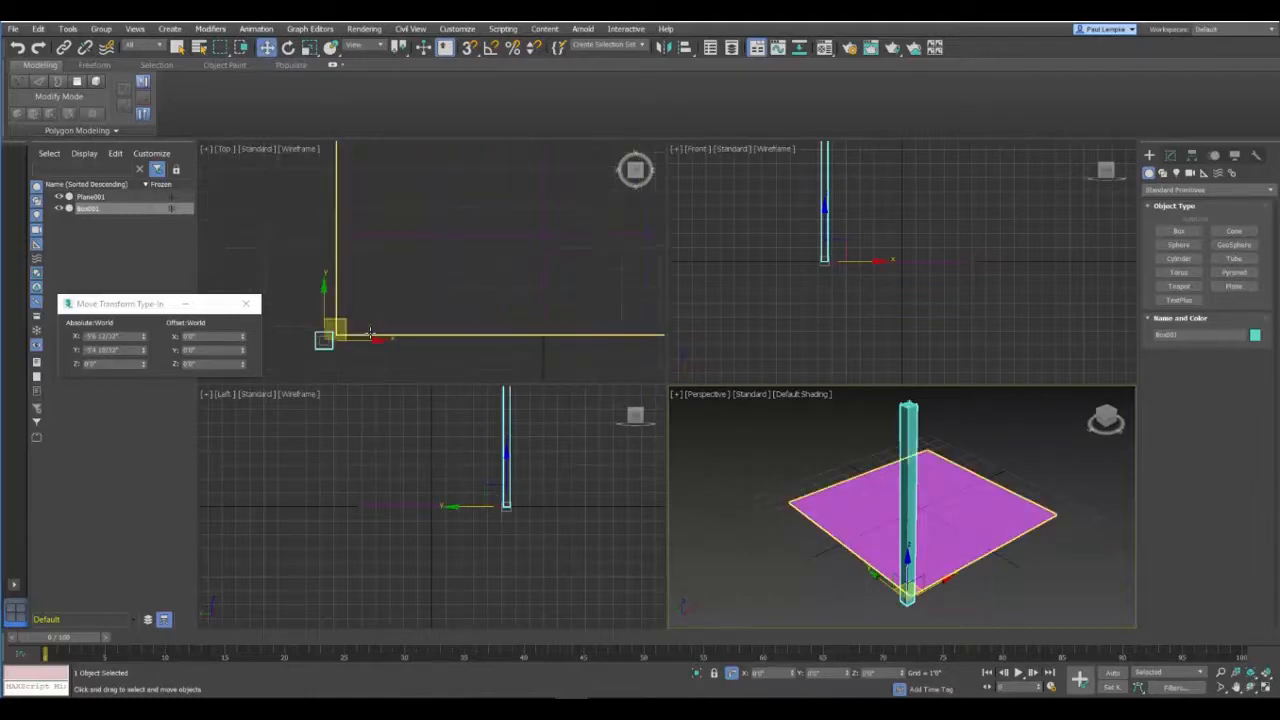
middle_click_drag(318, 345, 458, 300)
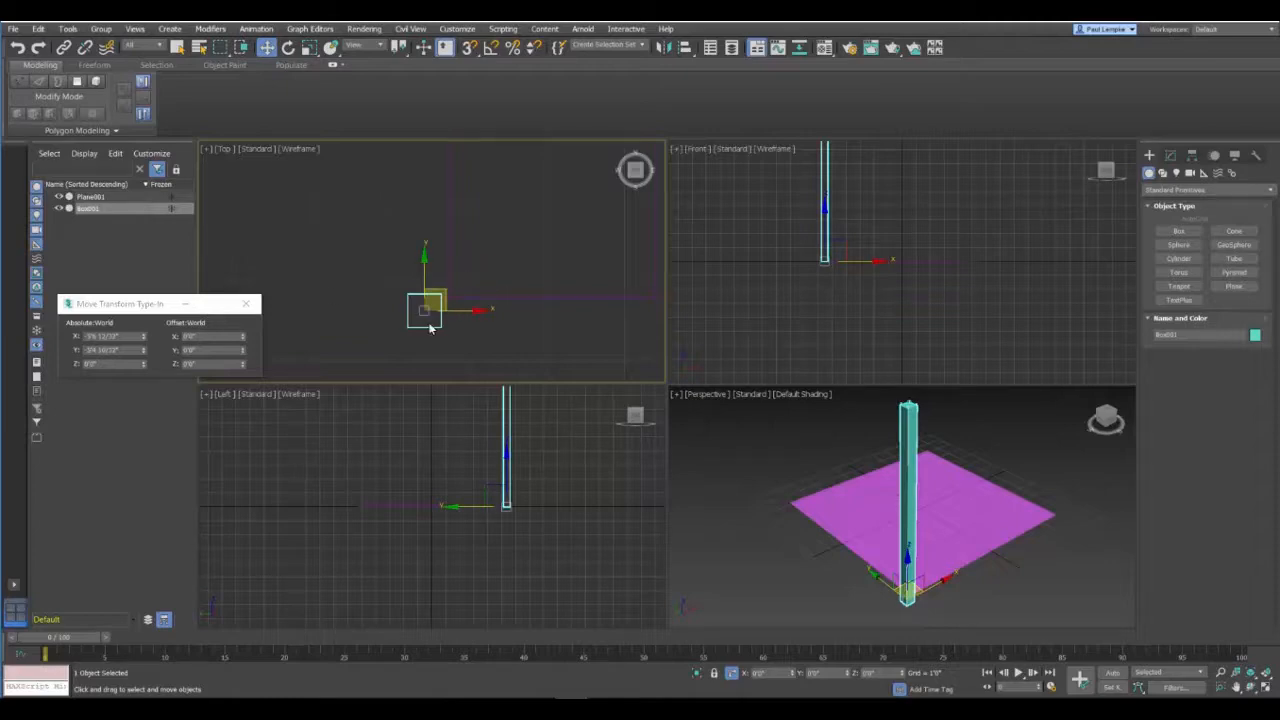
left_click_drag(440, 296, 465, 284)
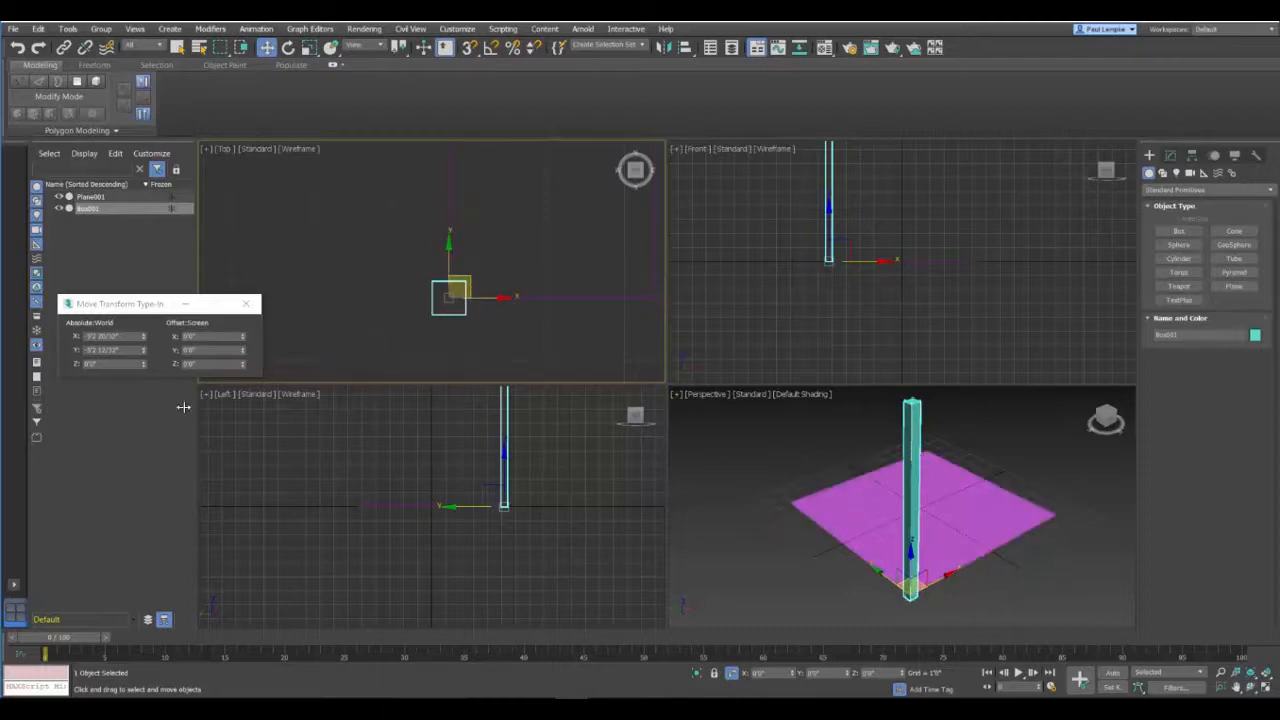
double_click(136, 336)
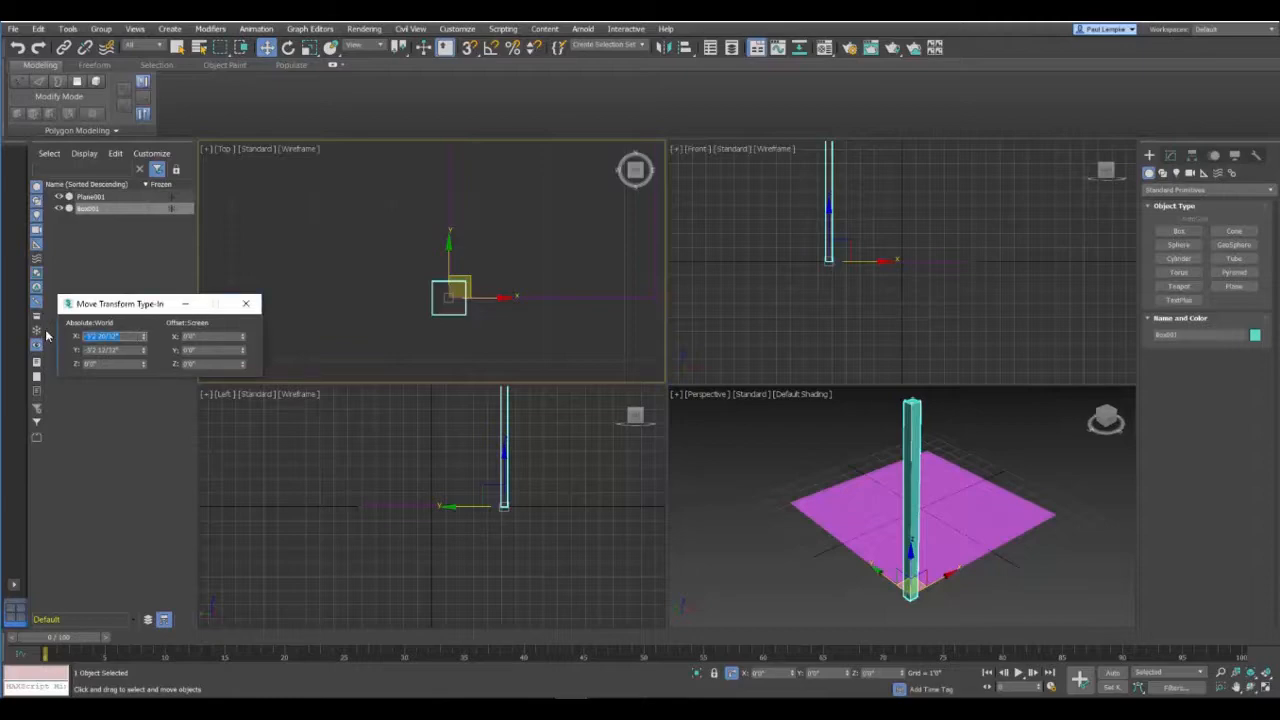
type("-")
key("Return")
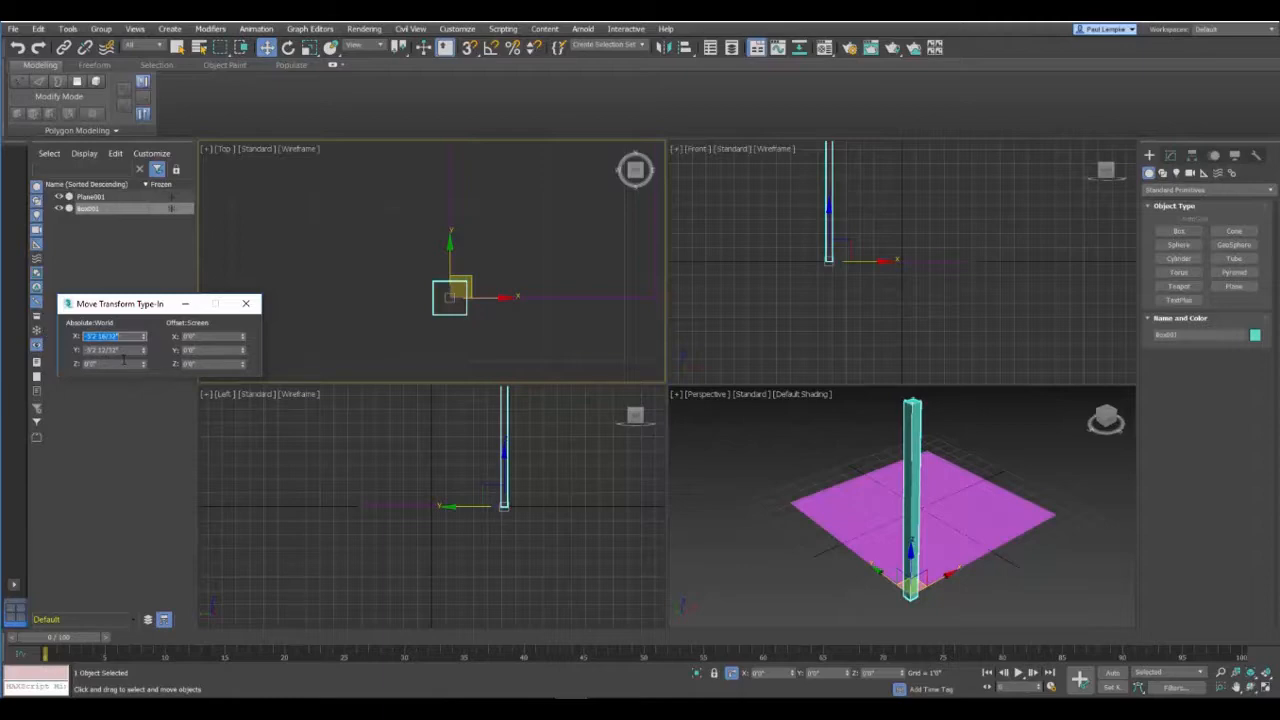
key("Tab")
left_click_drag(119, 350, 96, 351)
key("BackSpace")
key("Return")
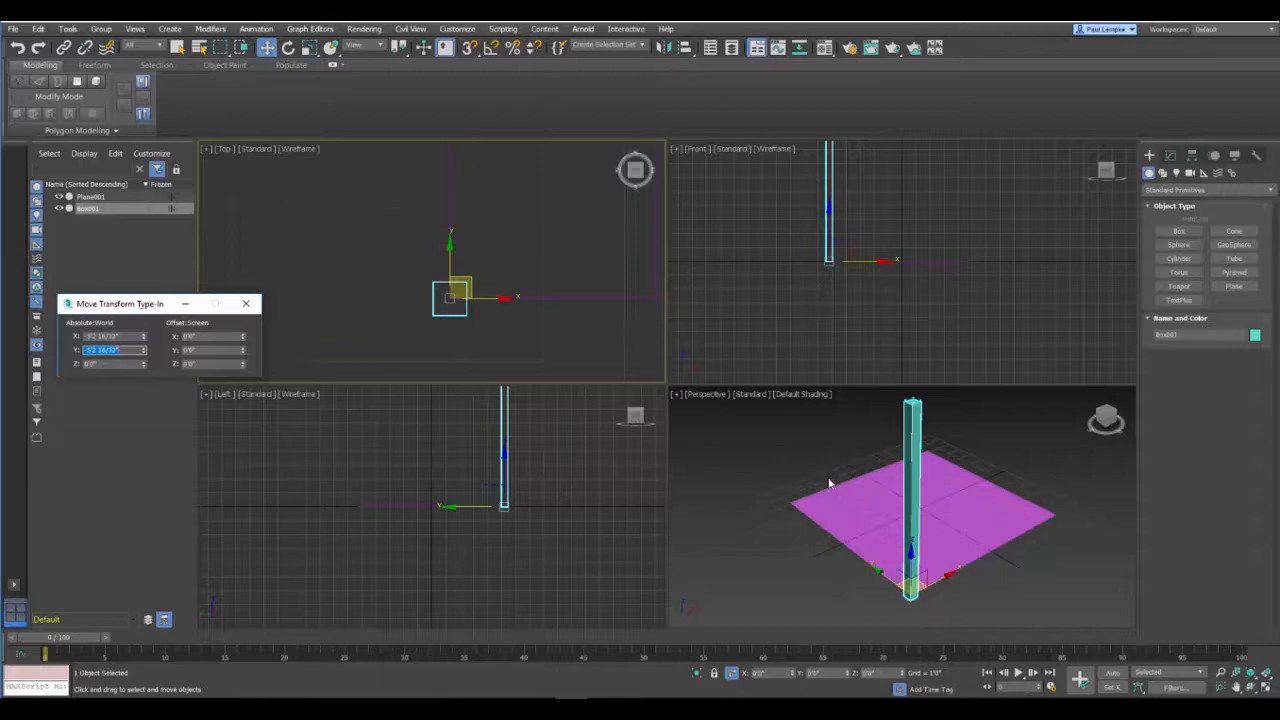
Step: Apply Edit Poly to the post at polygon level and extrude its face that looks along the plane's edge by 10'0"
scroll(754, 489, "up", 2)
middle_click_drag(753, 483, 783, 549, "alt")
scroll(805, 474, "down", 2)
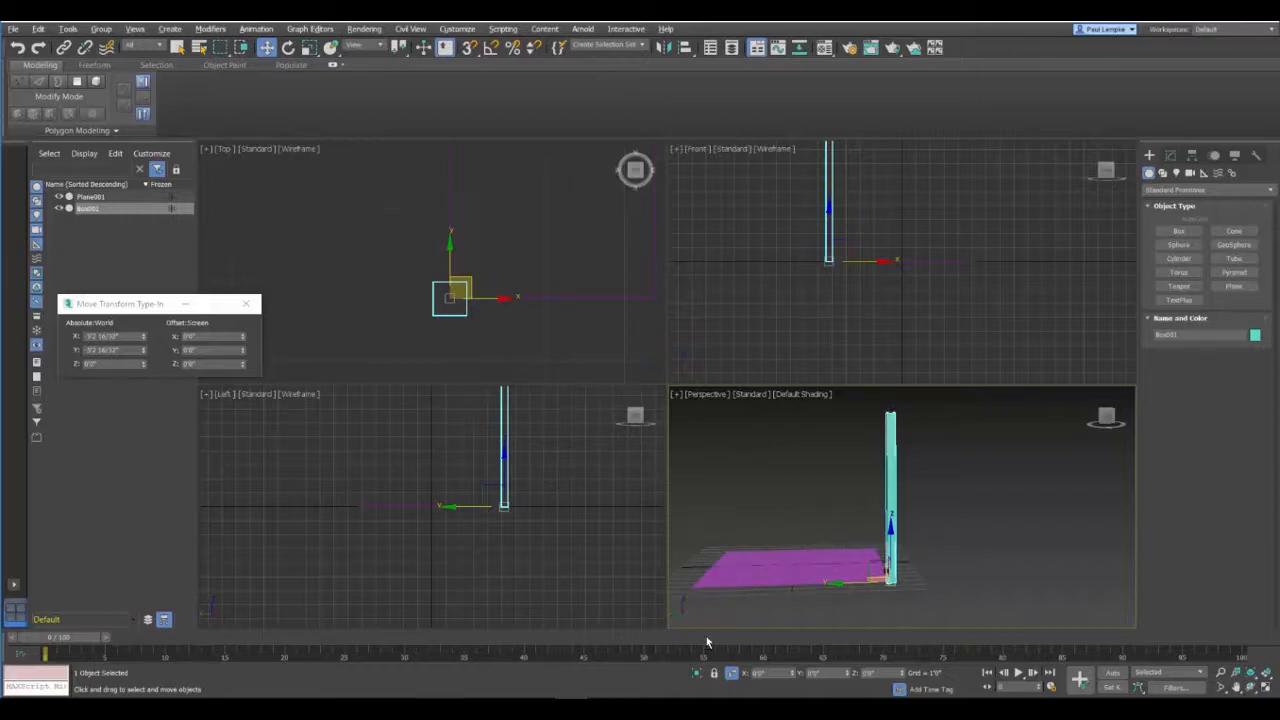
middle_click_drag(826, 518, 848, 536, "alt")
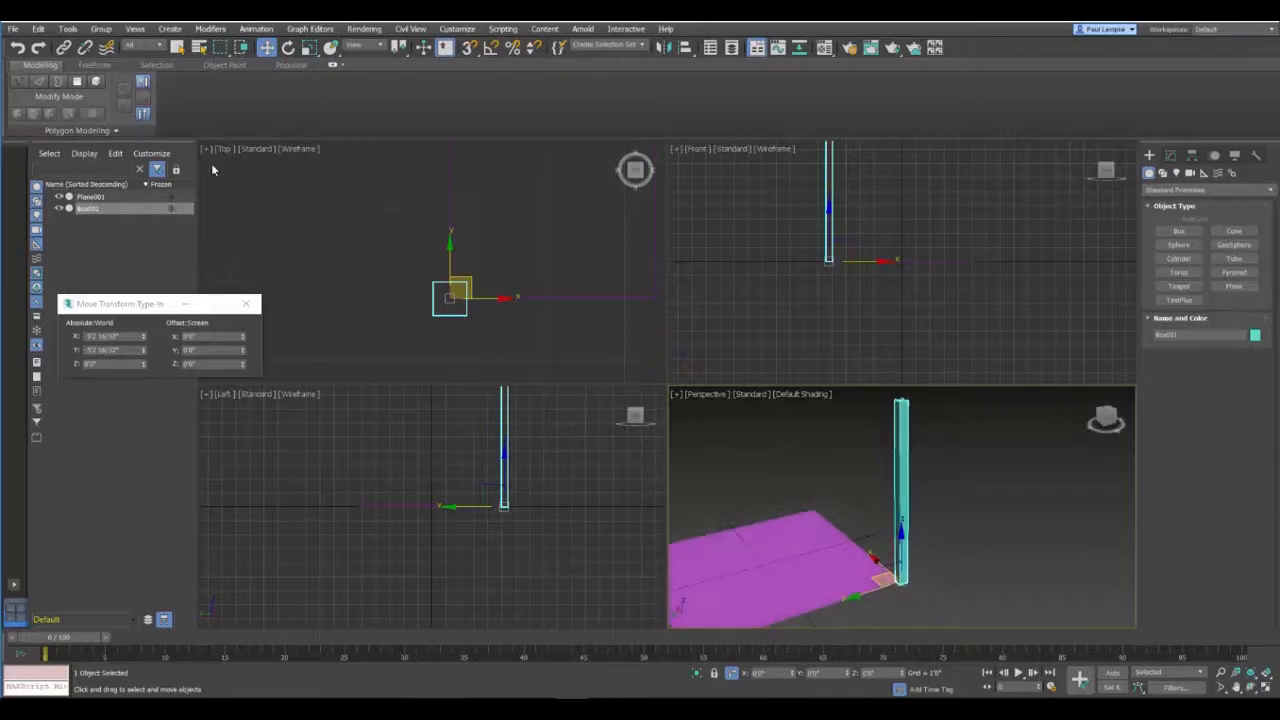
left_click(77, 82)
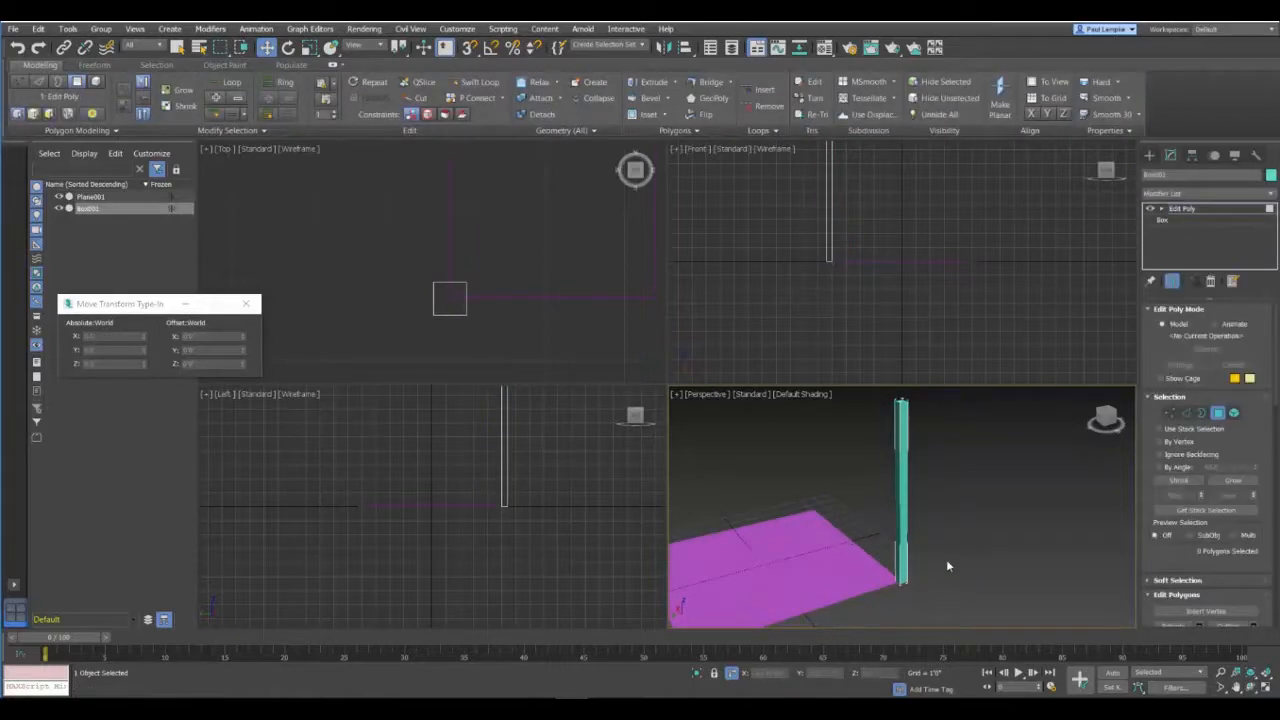
left_click(897, 498)
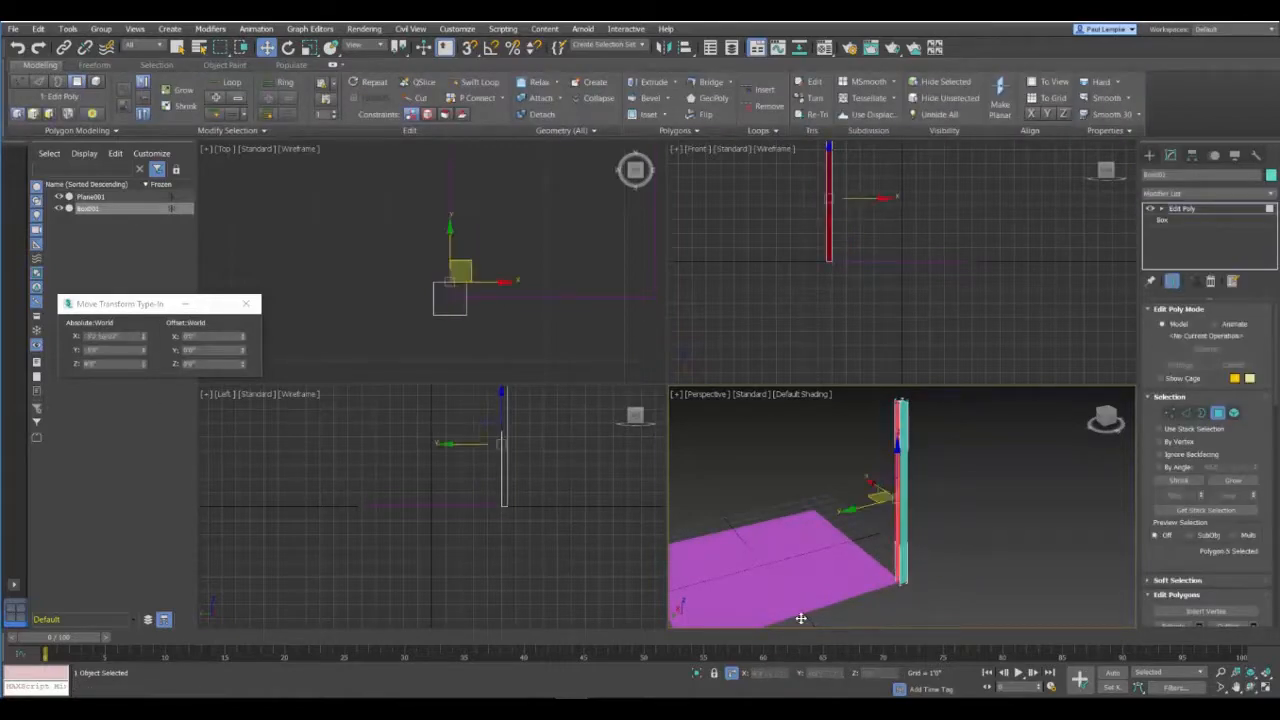
left_click(674, 81)
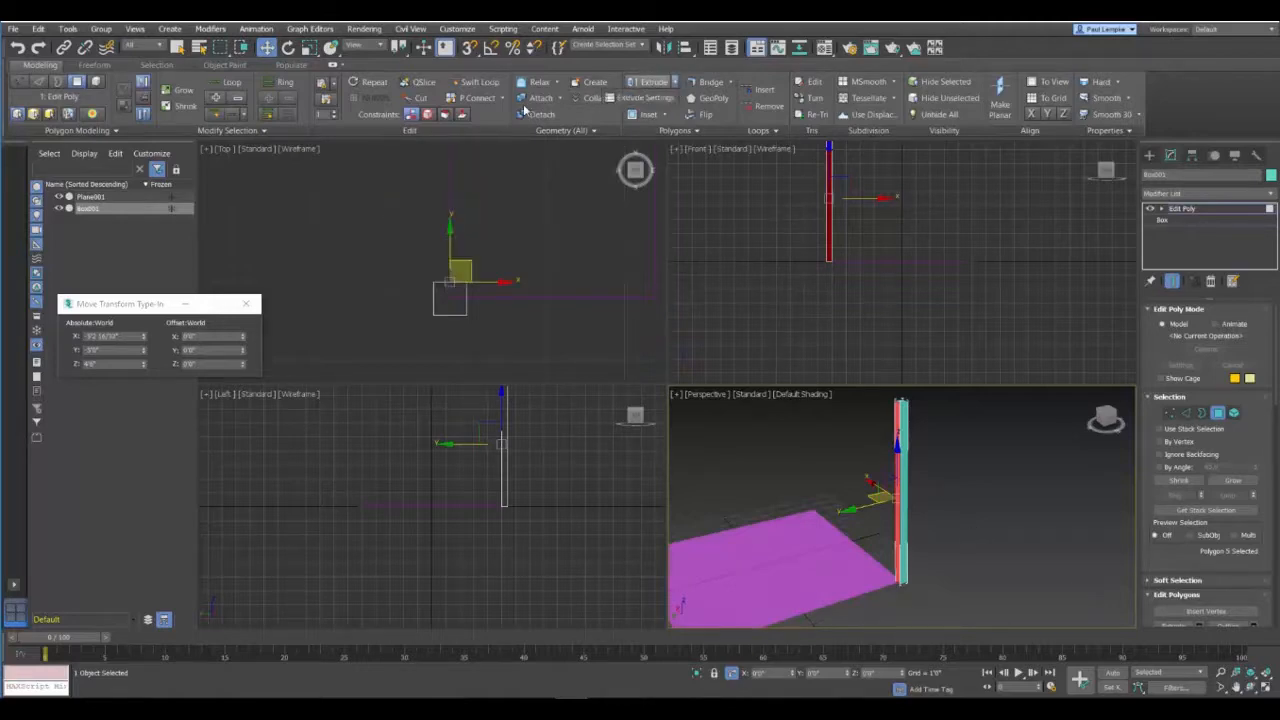
left_click(646, 98)
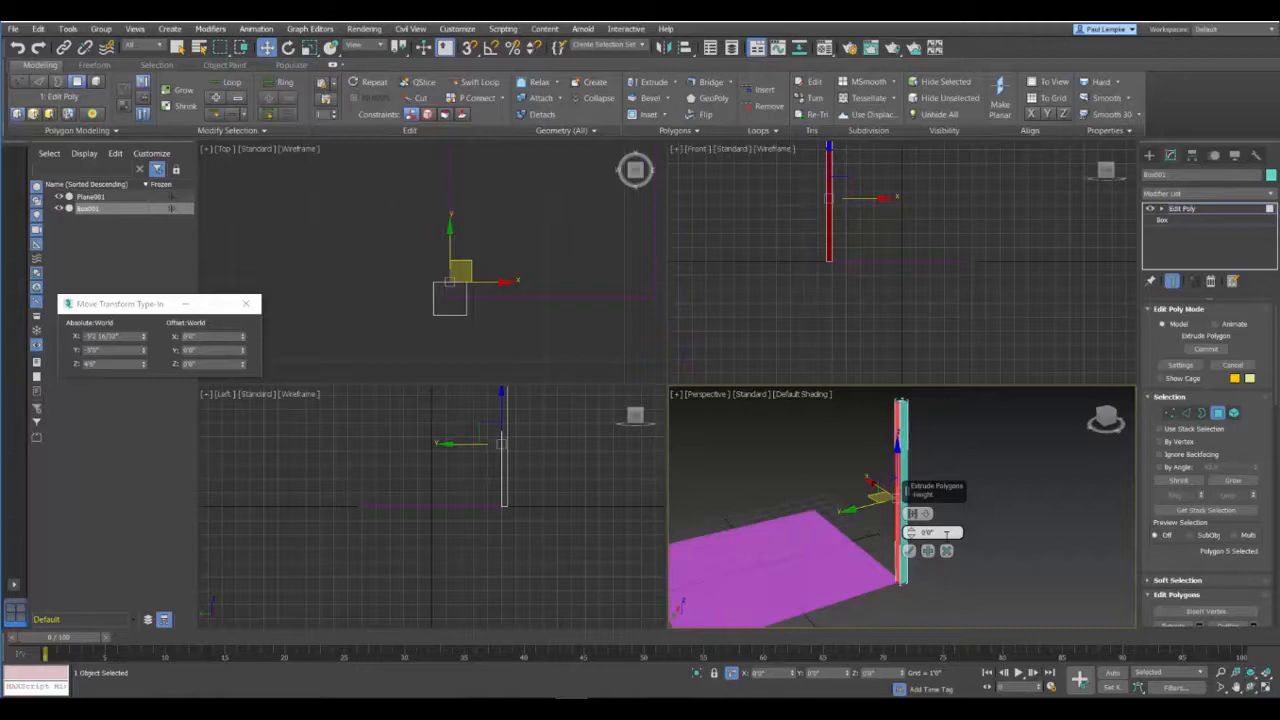
left_click_drag(946, 534, 859, 544)
type("1")
left_click(911, 551)
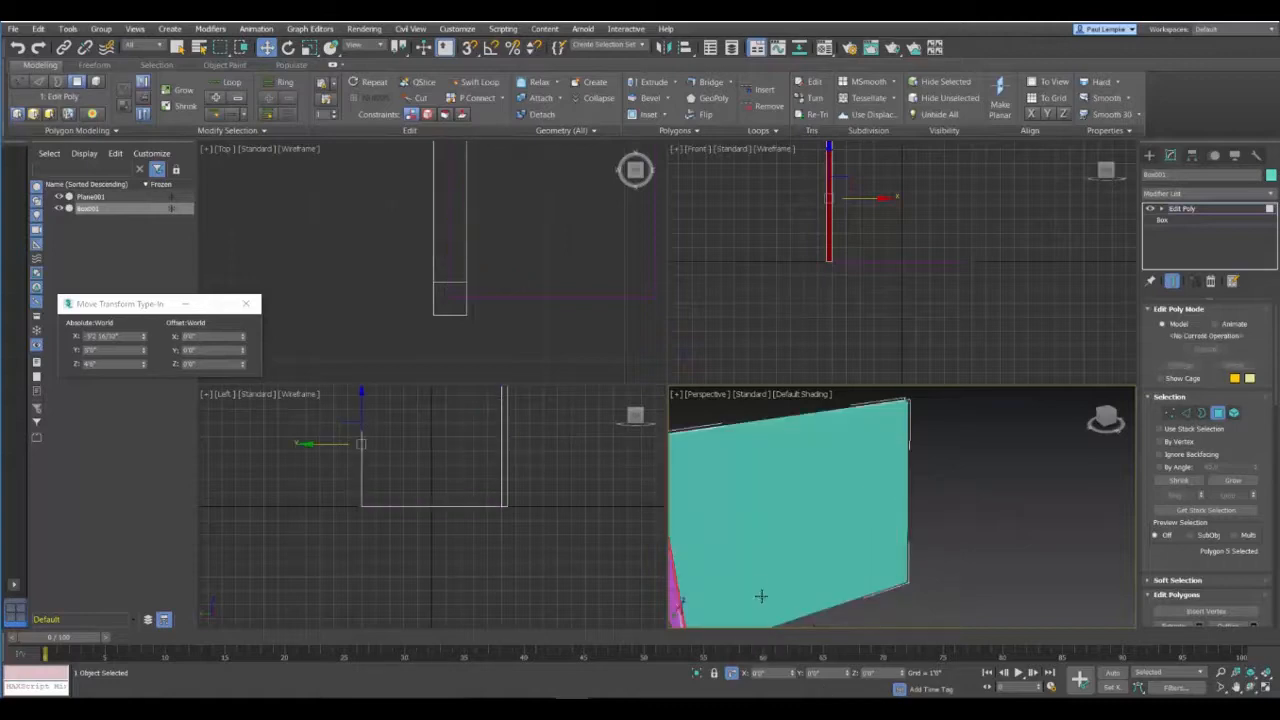
Step: Extrude the end face of the new wall a further 0'5" to form the corner segment
middle_click_drag(795, 552, 980, 540, "alt")
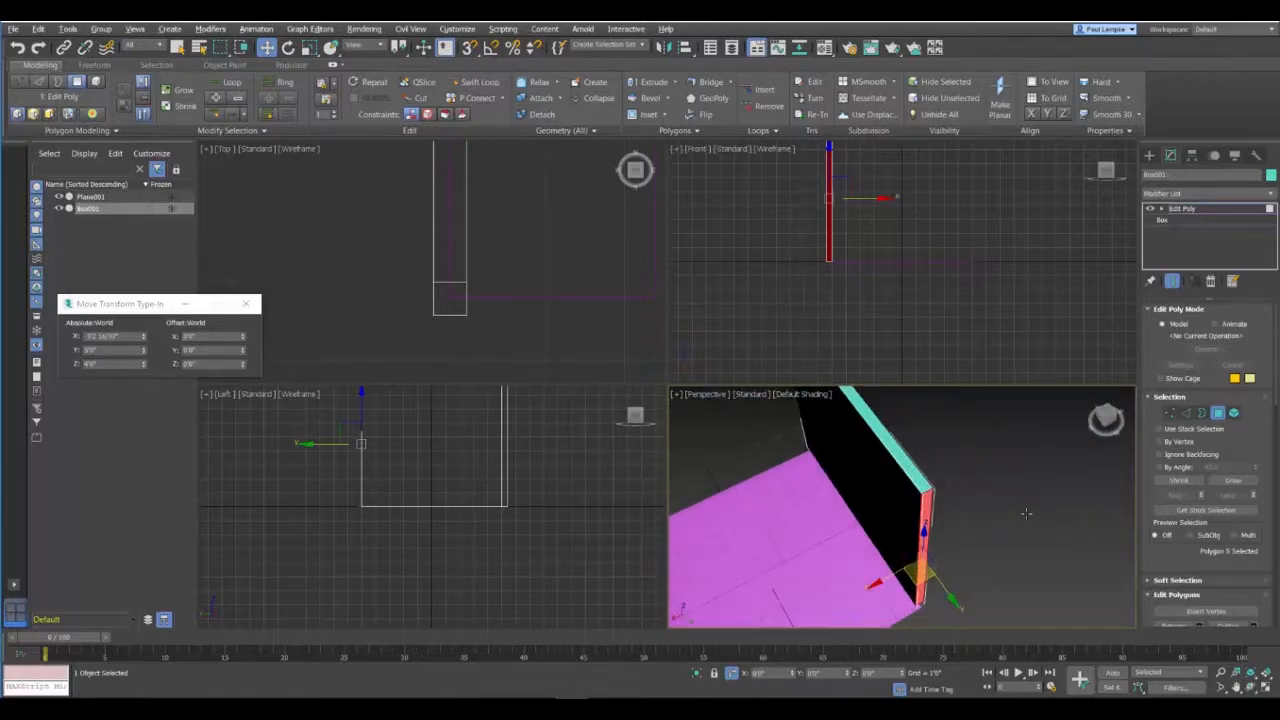
left_click(655, 85)
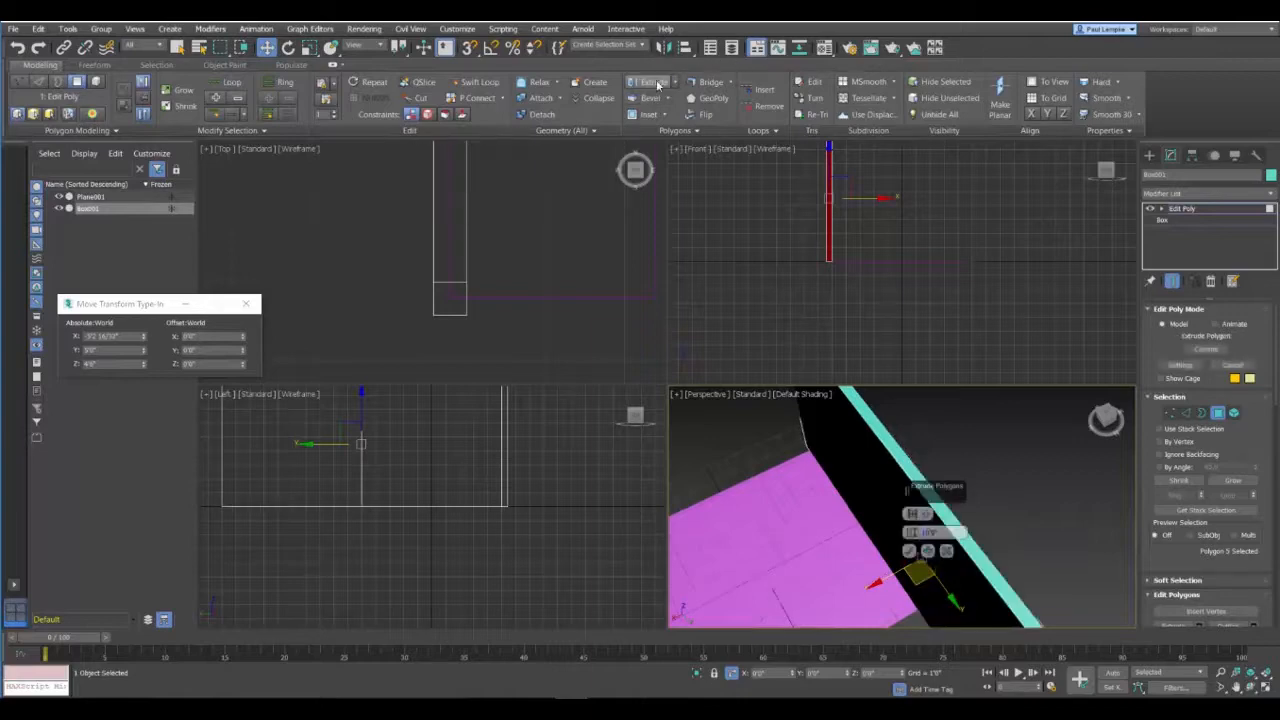
double_click(930, 532)
type("1")
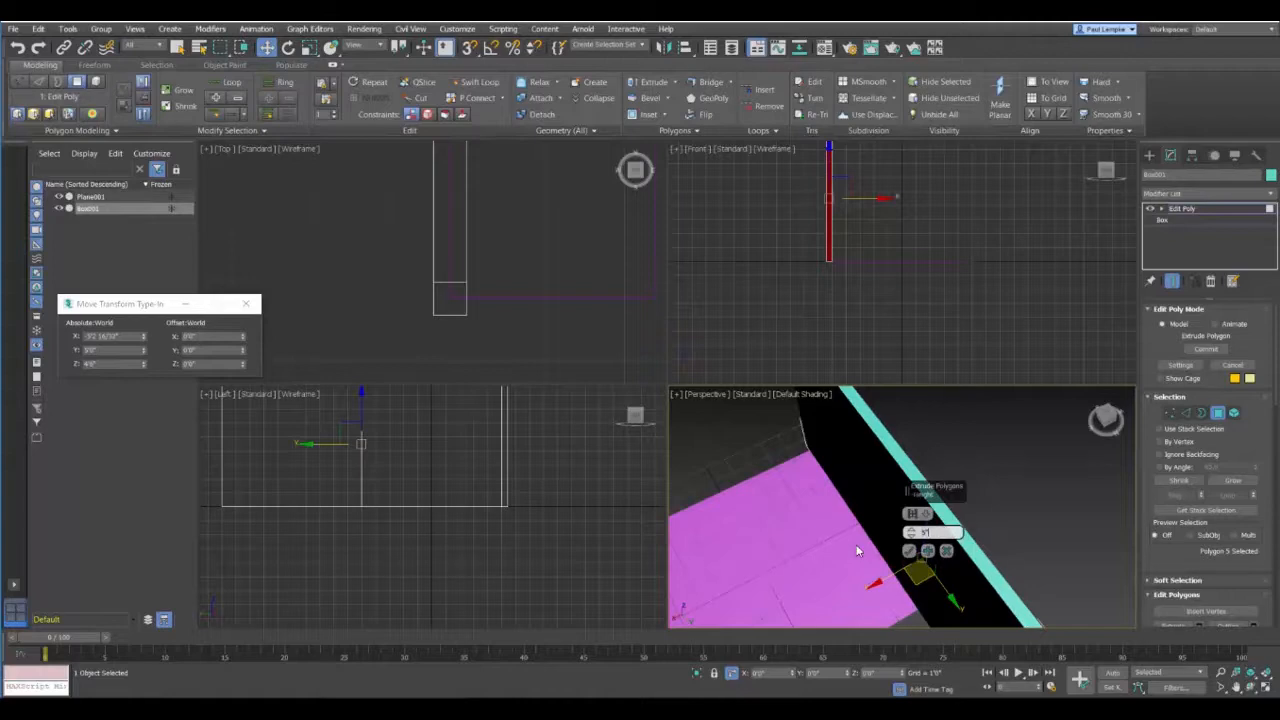
left_click(909, 551)
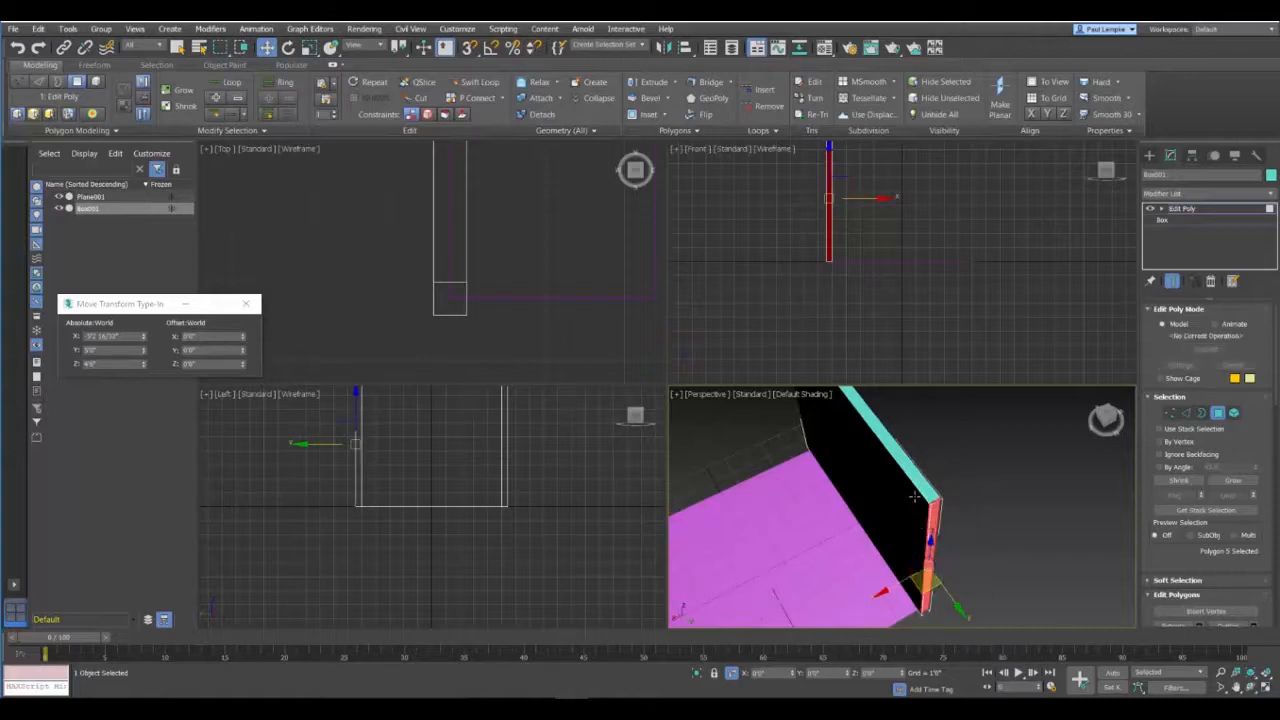
Step: Extrude the inner side face of the 5-inch corner segment 3.5' along the adjacent edge of the plane
middle_click_drag(920, 488, 894, 520, "alt")
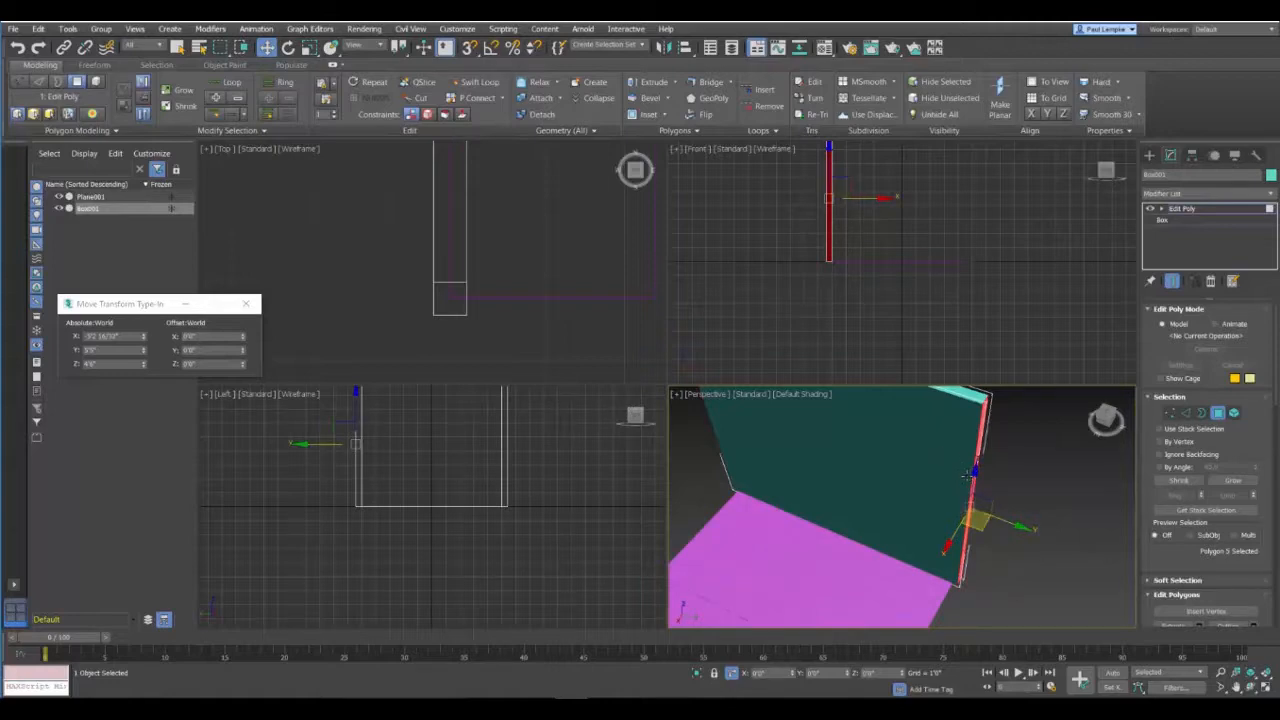
left_click(956, 471)
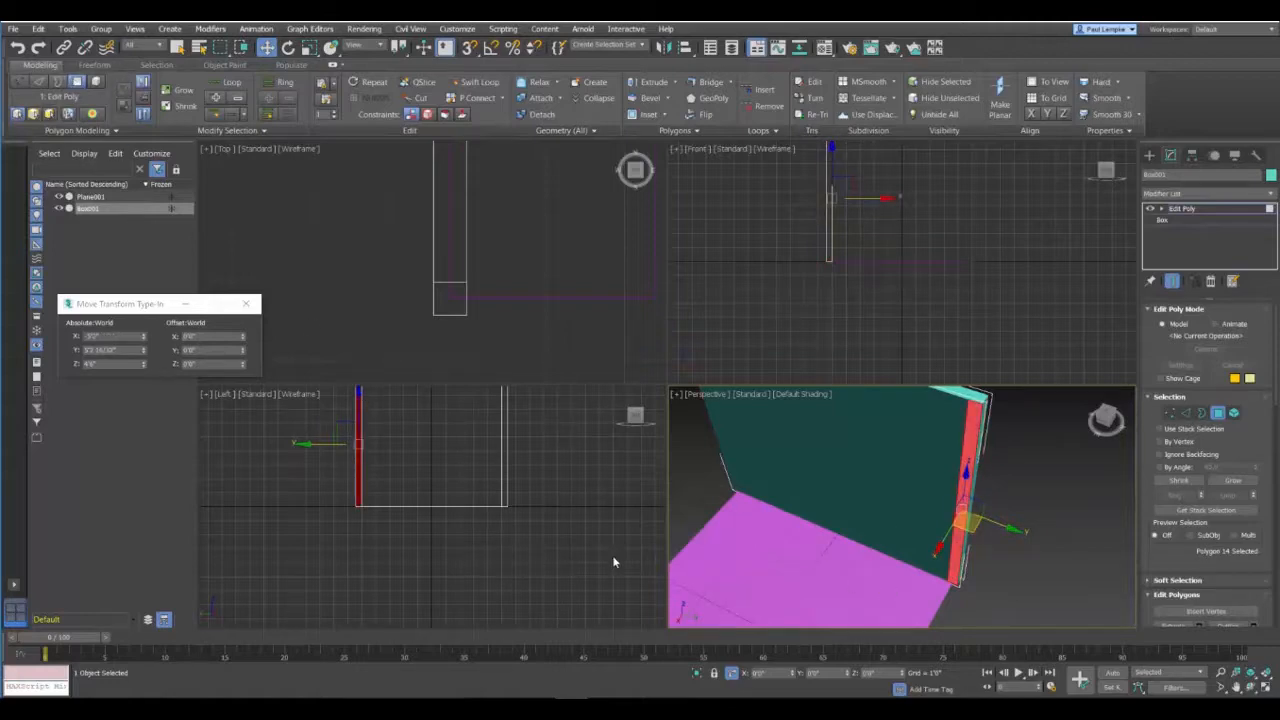
scroll(846, 522, "down", 3)
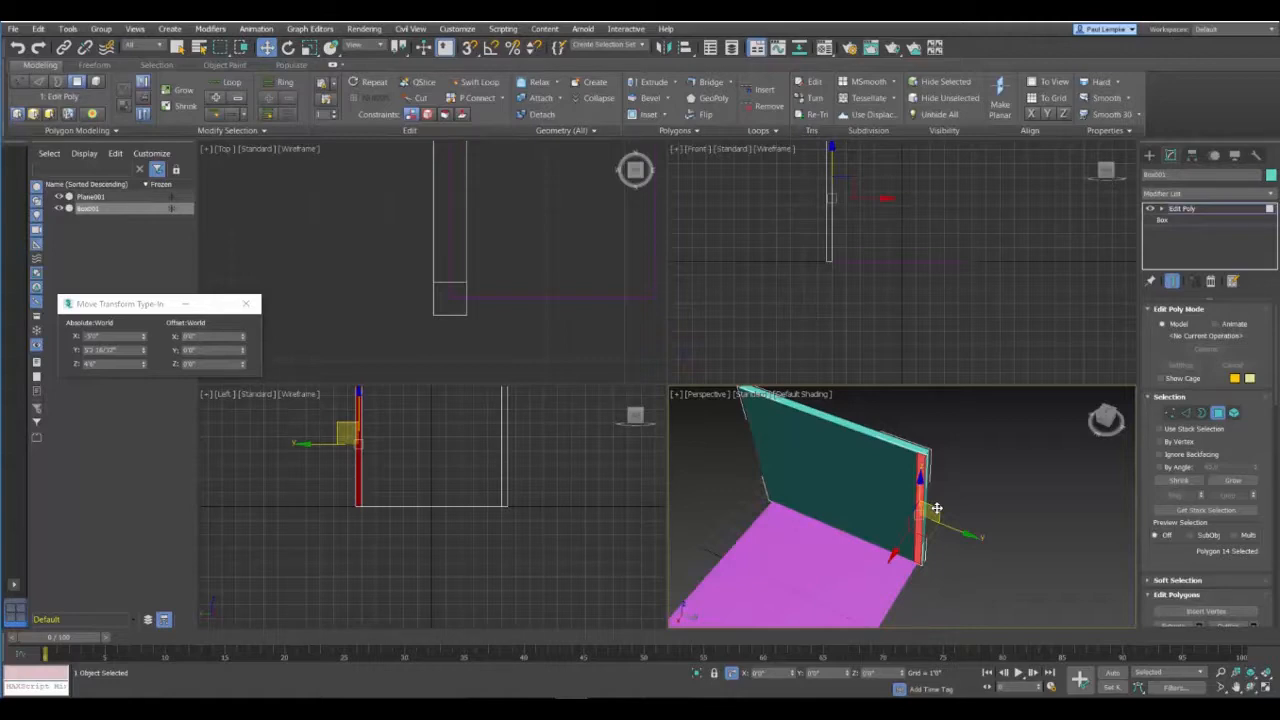
left_click(650, 83, "shift")
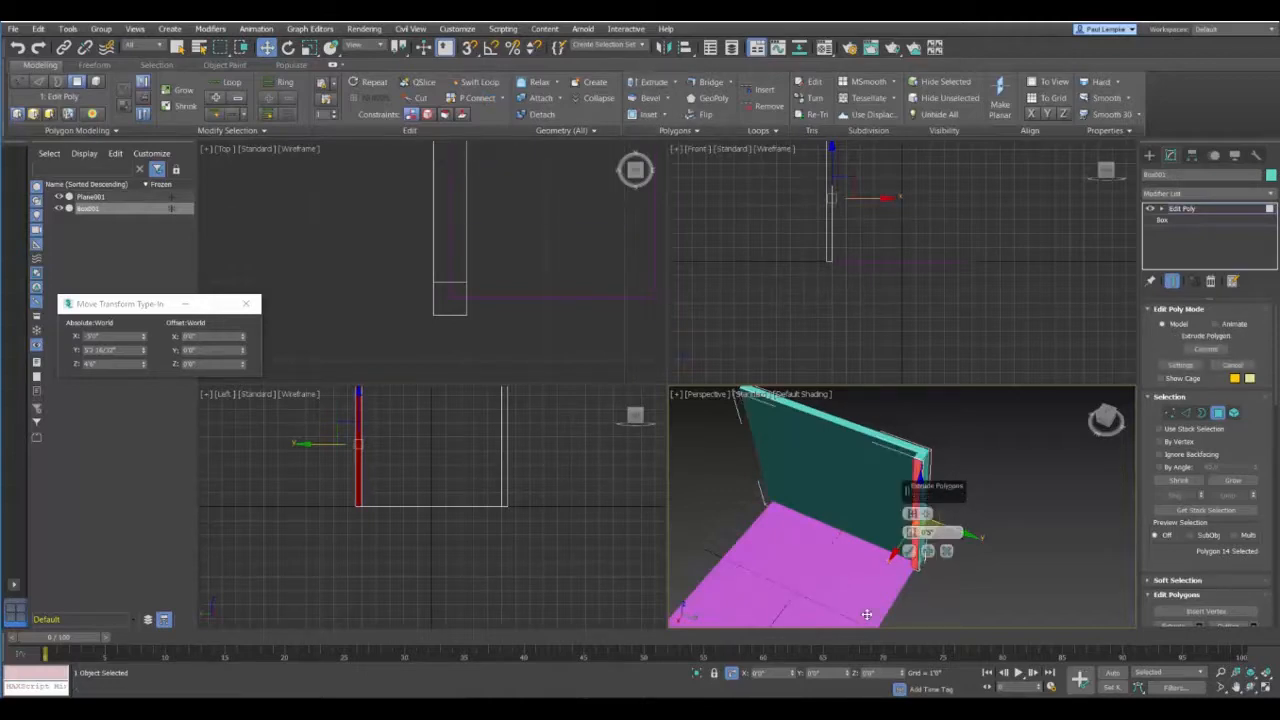
left_click_drag(909, 487, 979, 414)
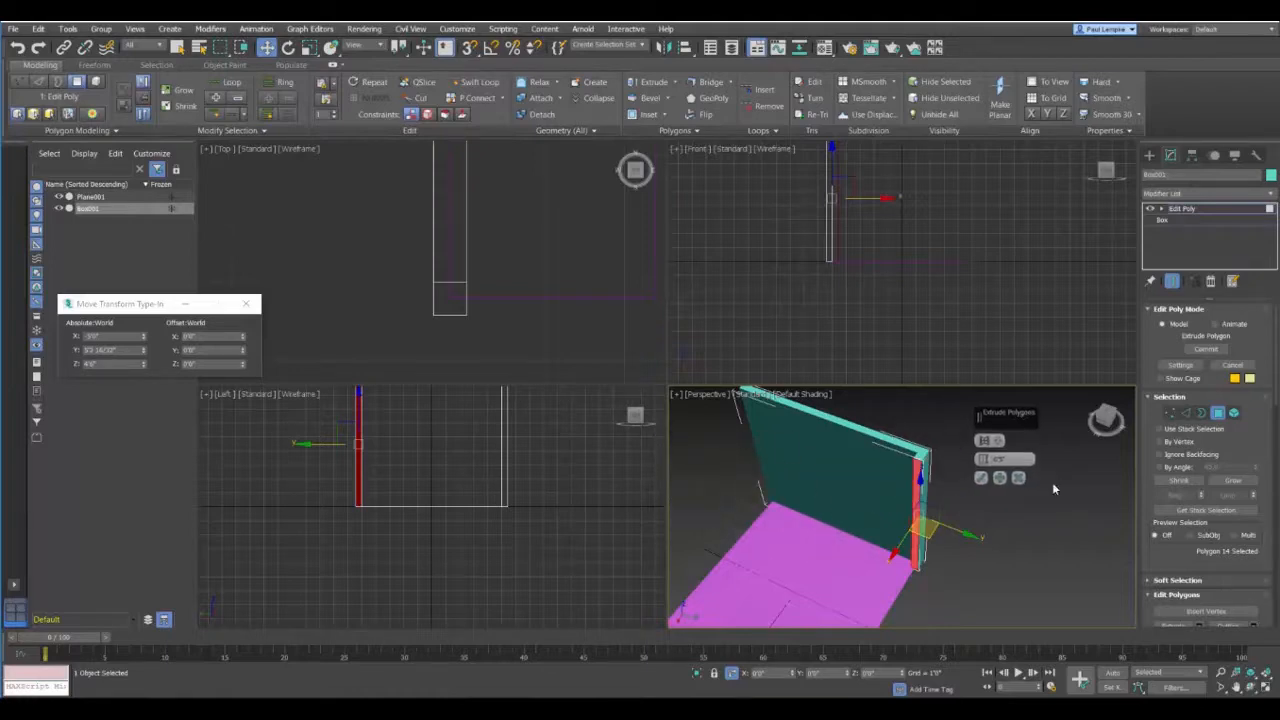
left_click_drag(1017, 460, 951, 464)
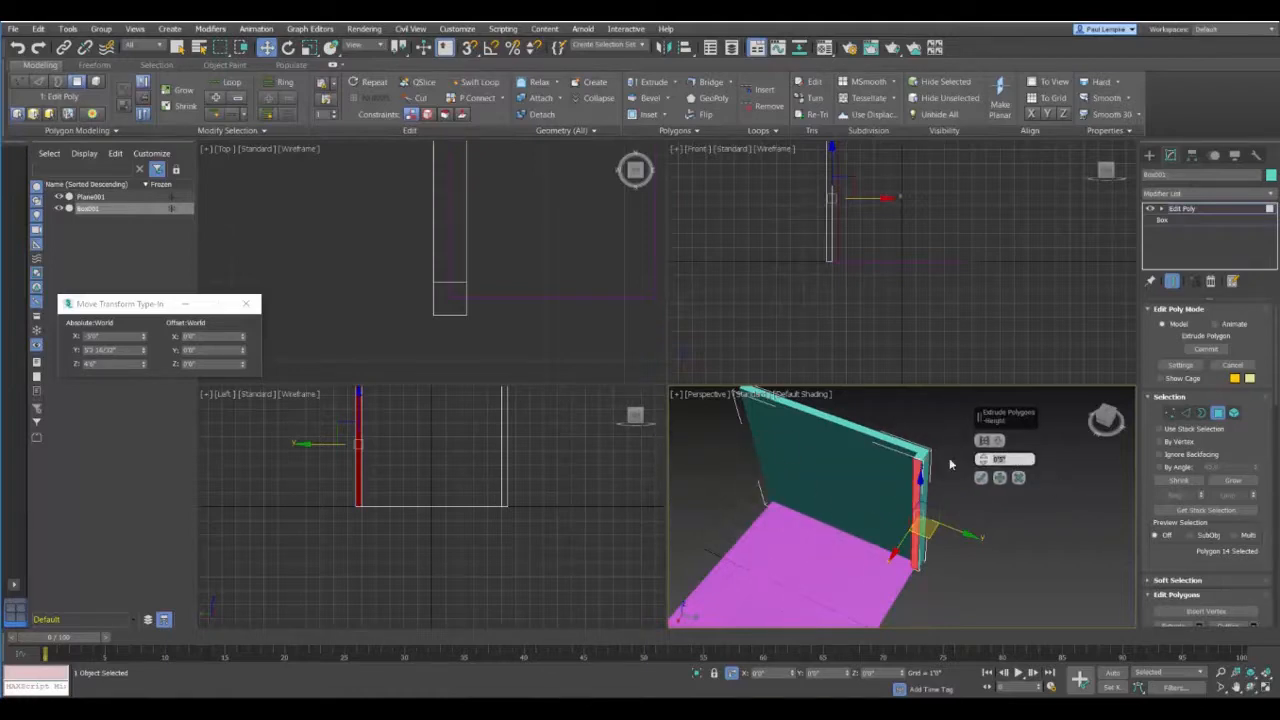
type("3.5")
left_click(982, 477)
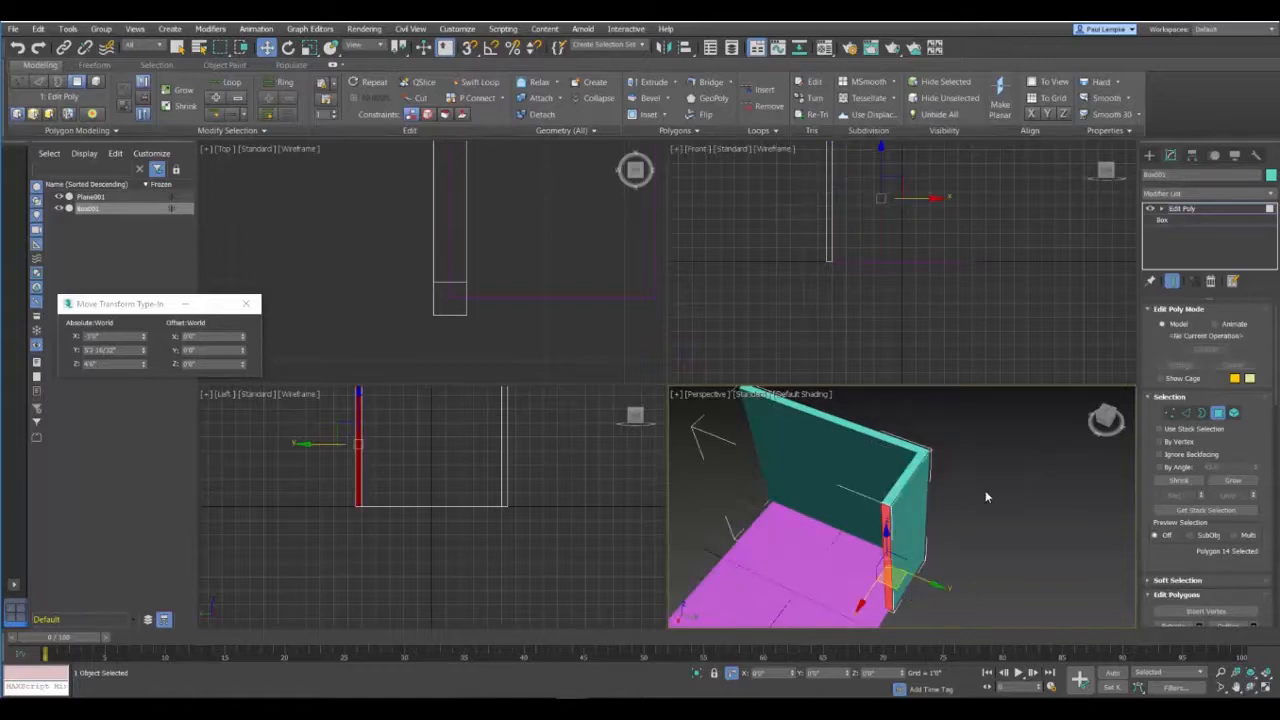
Step: Extend the second wall's end face with two more extruded segments, first 3' and then 3.5'
left_click(642, 83, "shift")
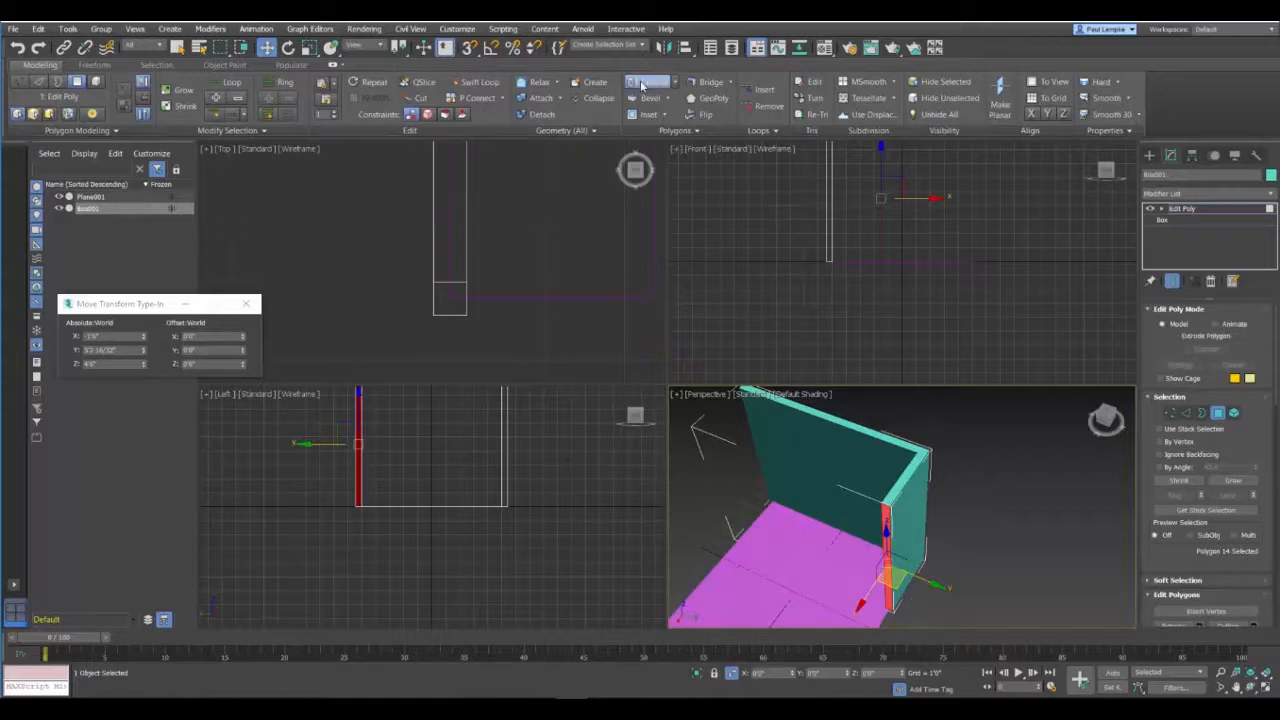
middle_click_drag(1044, 506, 835, 470, "alt")
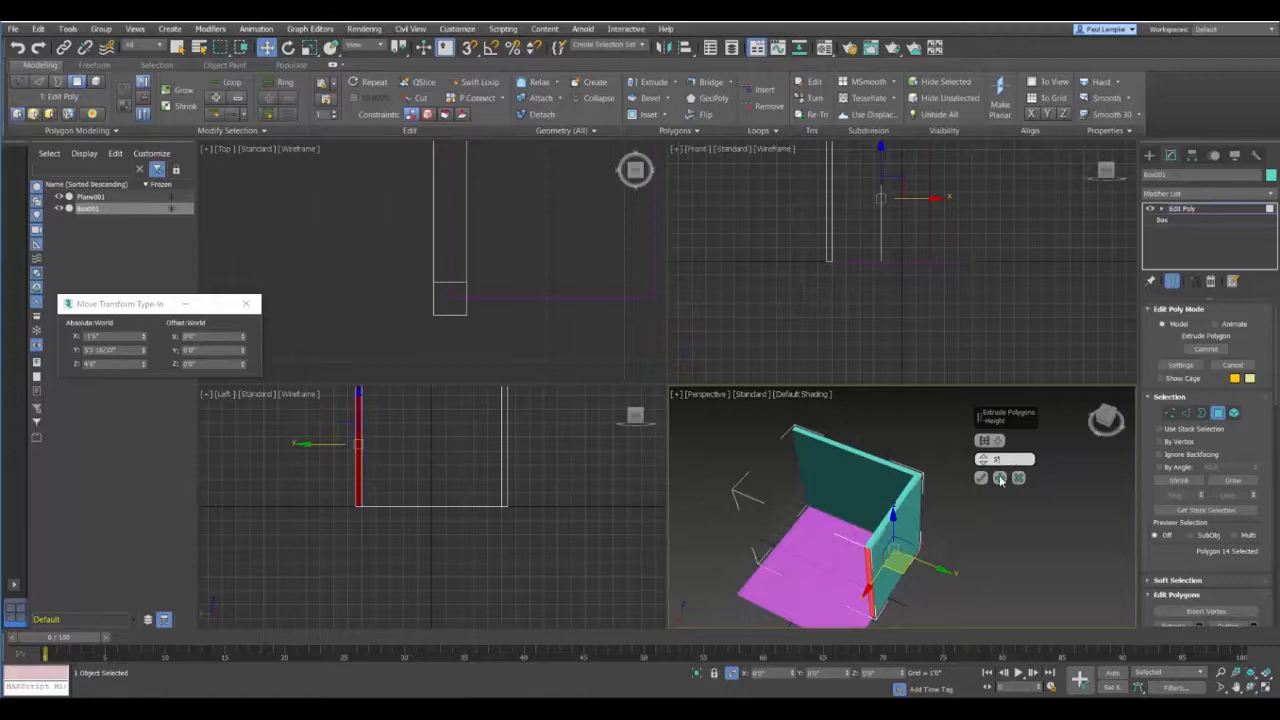
left_click(999, 479)
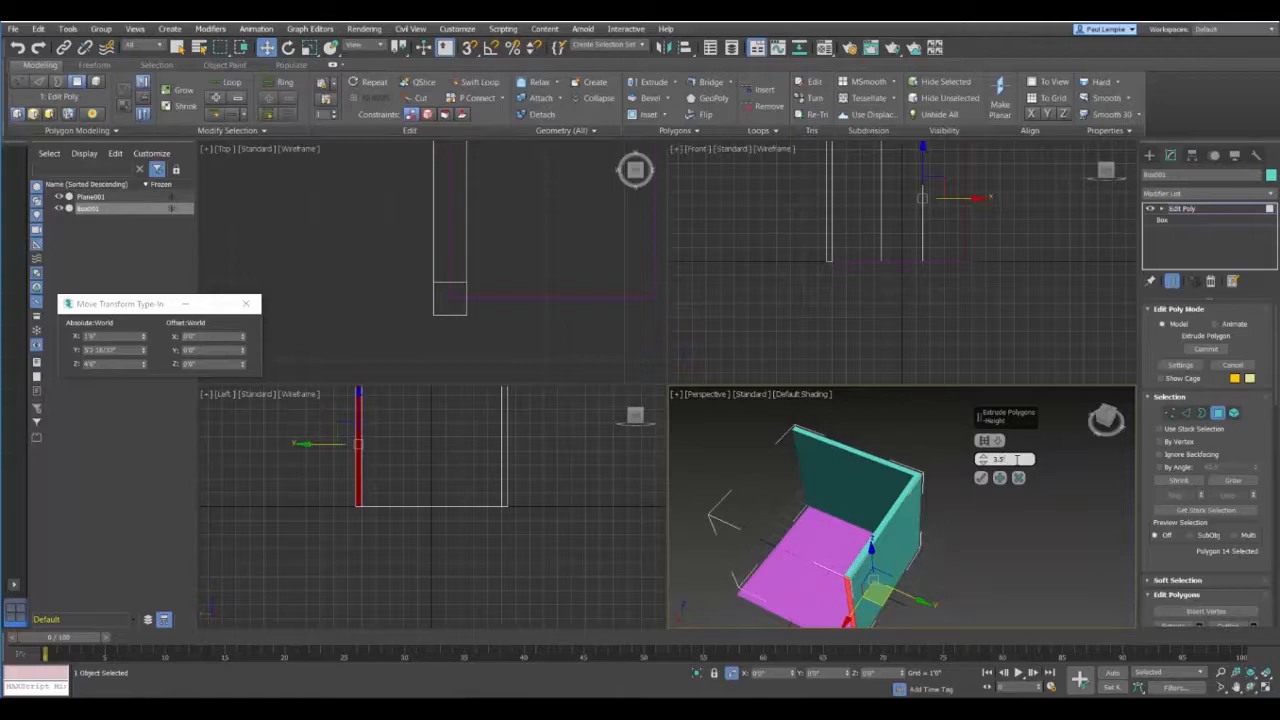
middle_click_drag(833, 590, 876, 470, "alt")
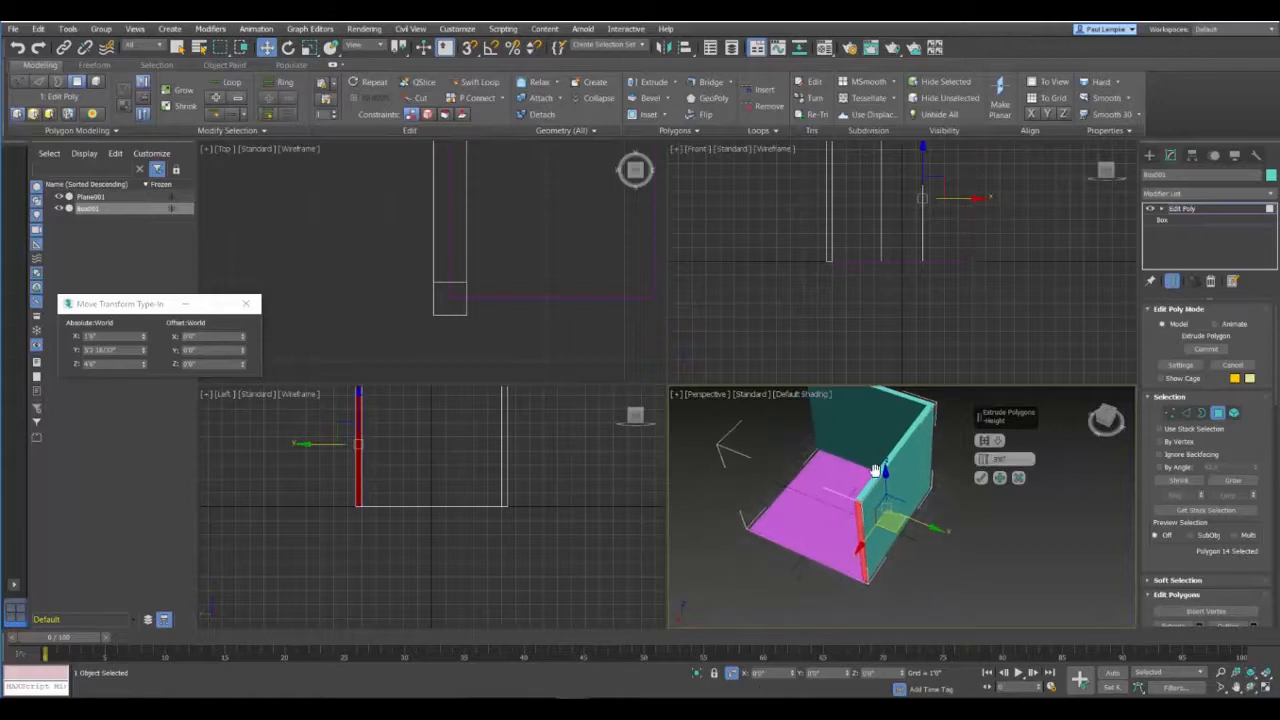
left_click(1001, 479)
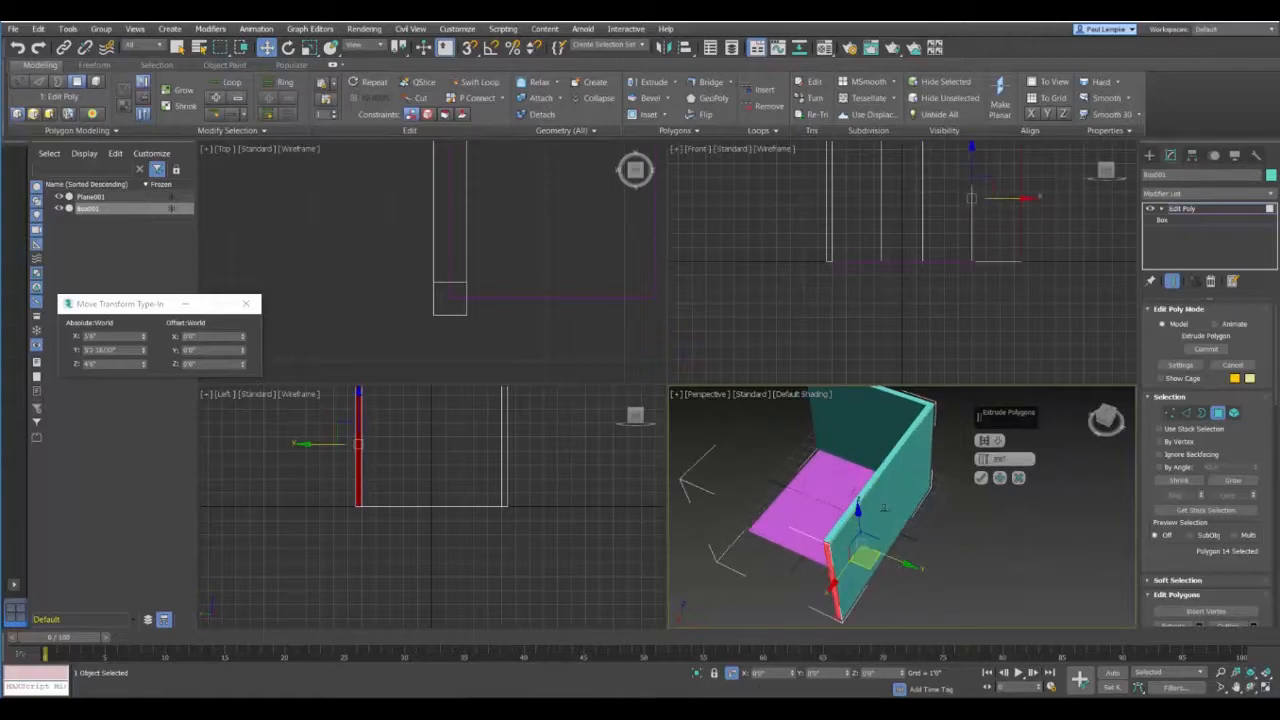
Step: Extrude the second wall's end face another 0'5" as the next corner segment and finish extruding
left_click_drag(1008, 460, 923, 470)
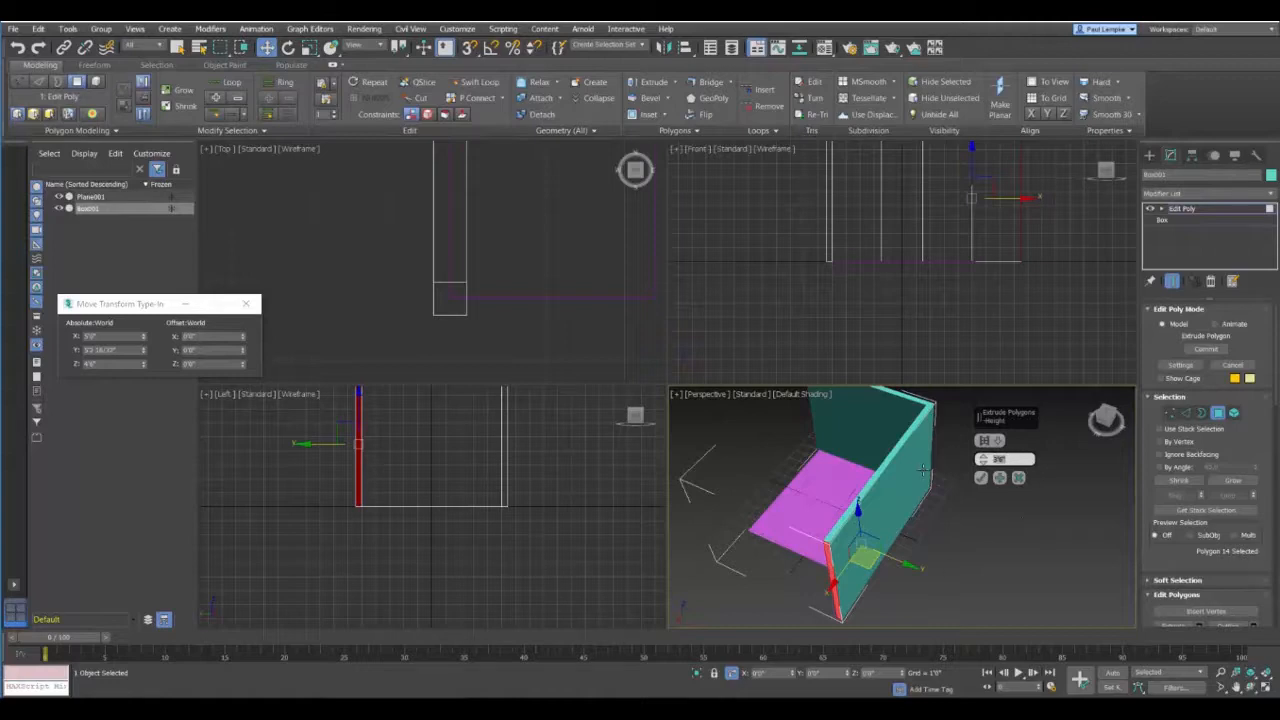
type("1")
left_click(980, 478)
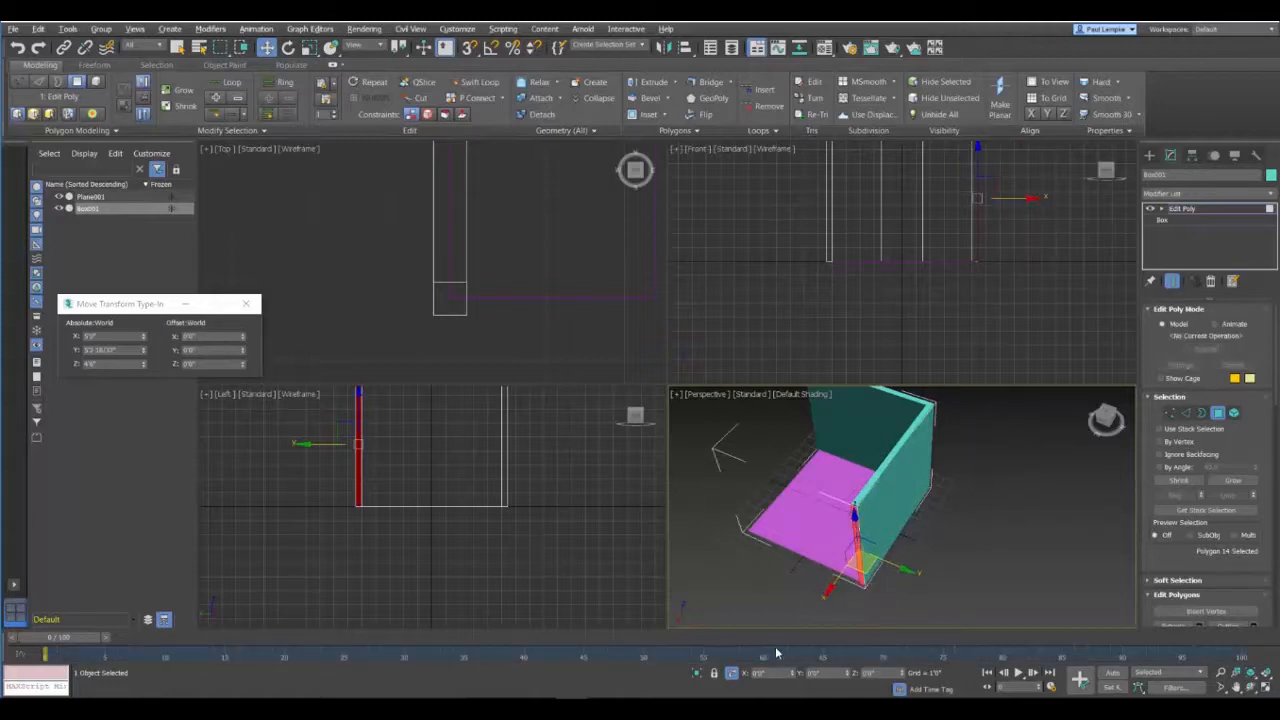
Step: Turn on Edged Faces in the Perspective view, with the outside of the two walls in sight
middle_click_drag(794, 555, 697, 535, "alt")
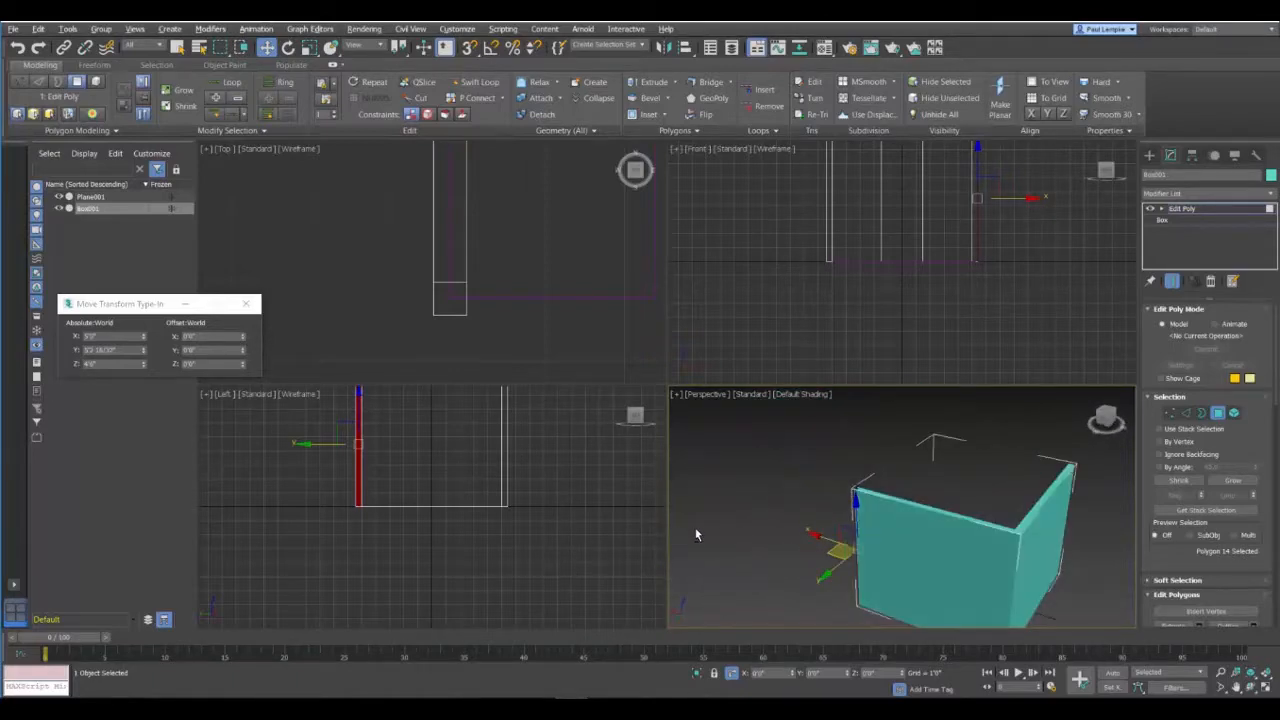
left_click(797, 396)
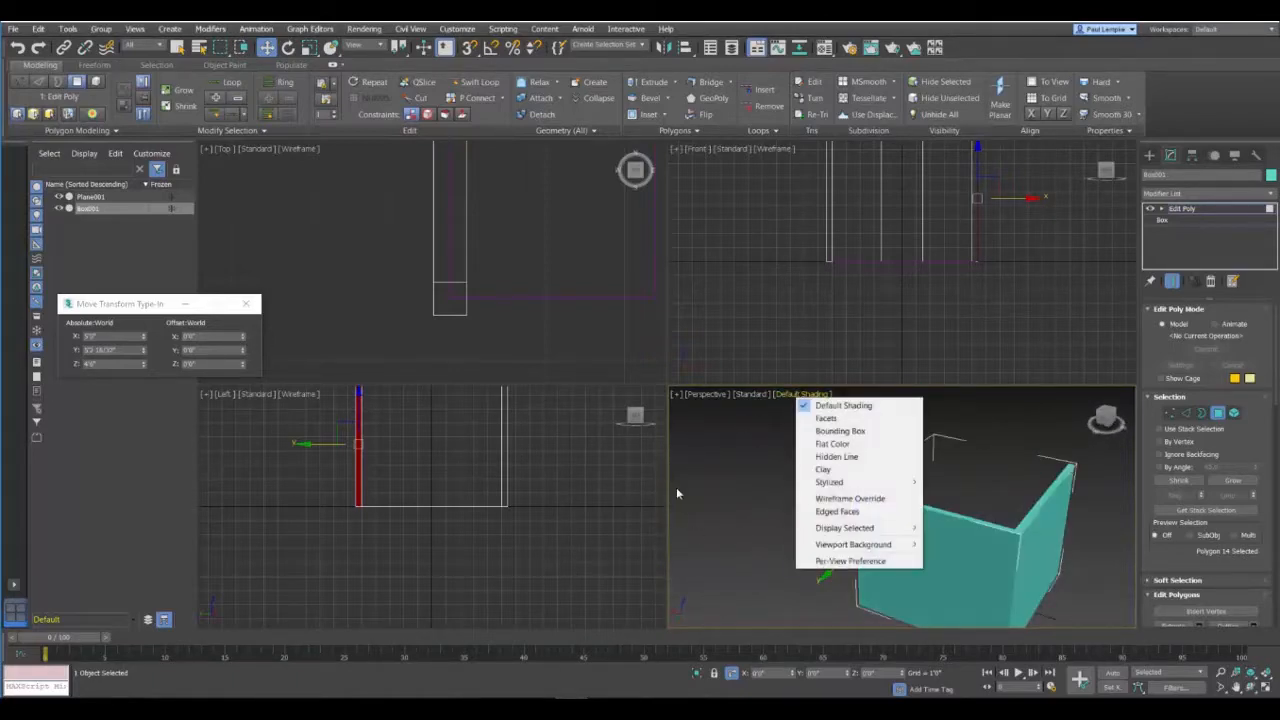
left_click(836, 512)
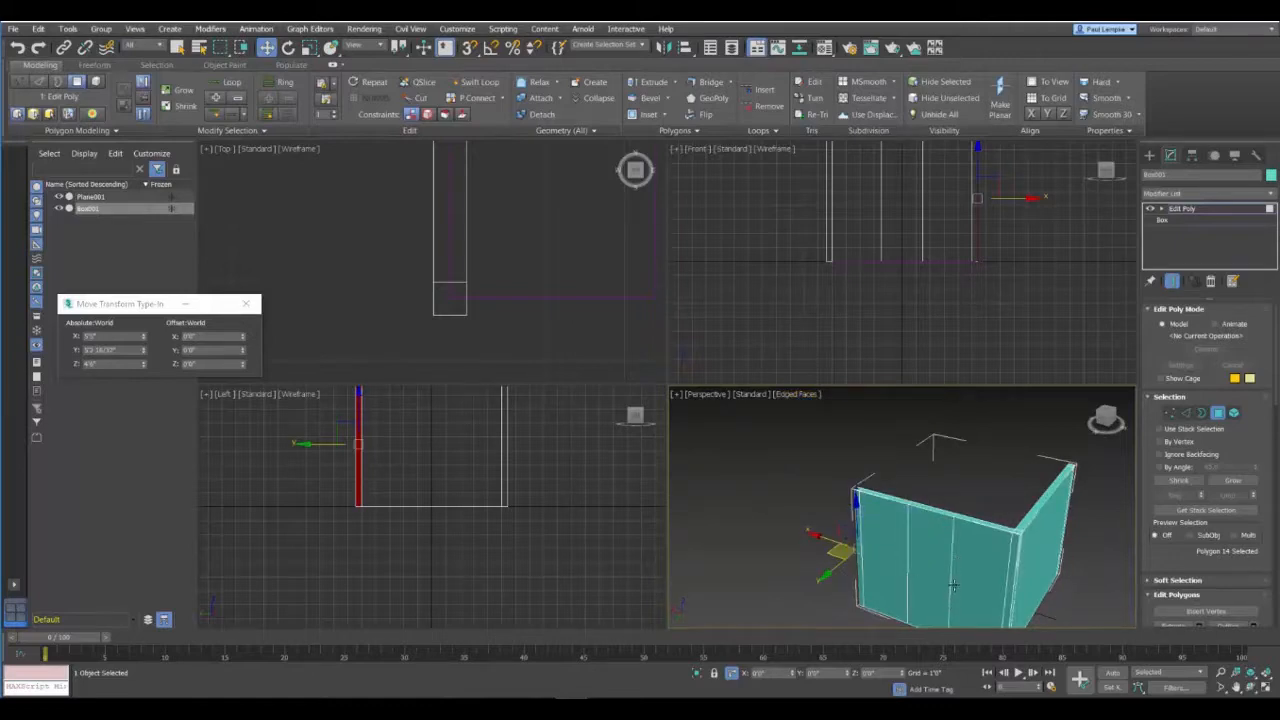
Step: Extrude the inner side face of the second wall's end corner segment 5'0" along the adjacent edge of the plane
middle_click_drag(960, 546, 910, 500, "alt")
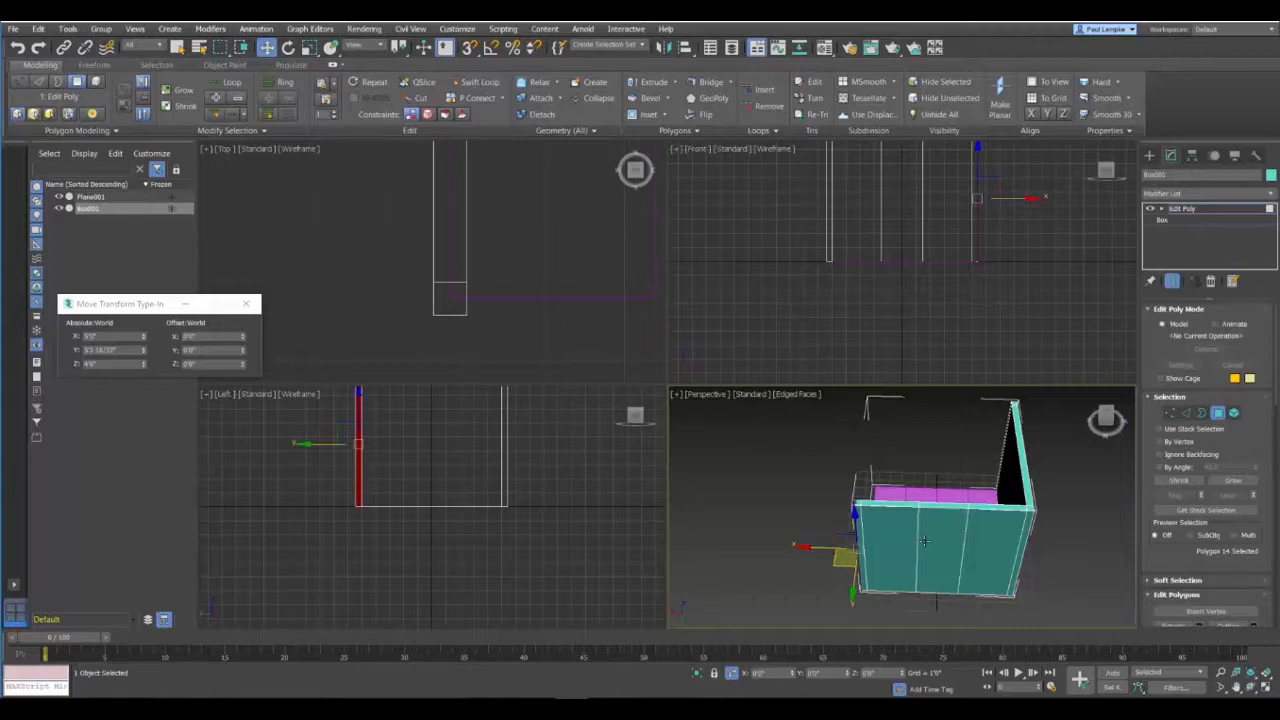
middle_click_drag(925, 541, 1088, 530, "alt")
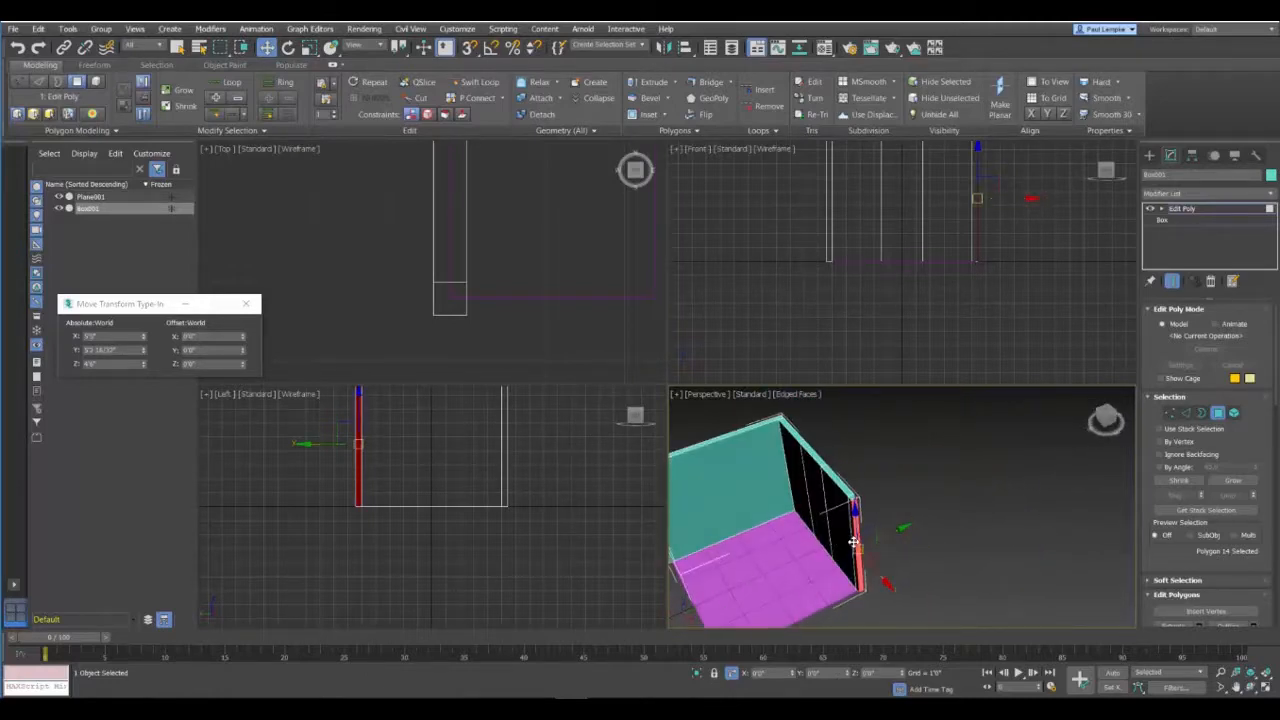
scroll(860, 535, "up", 5)
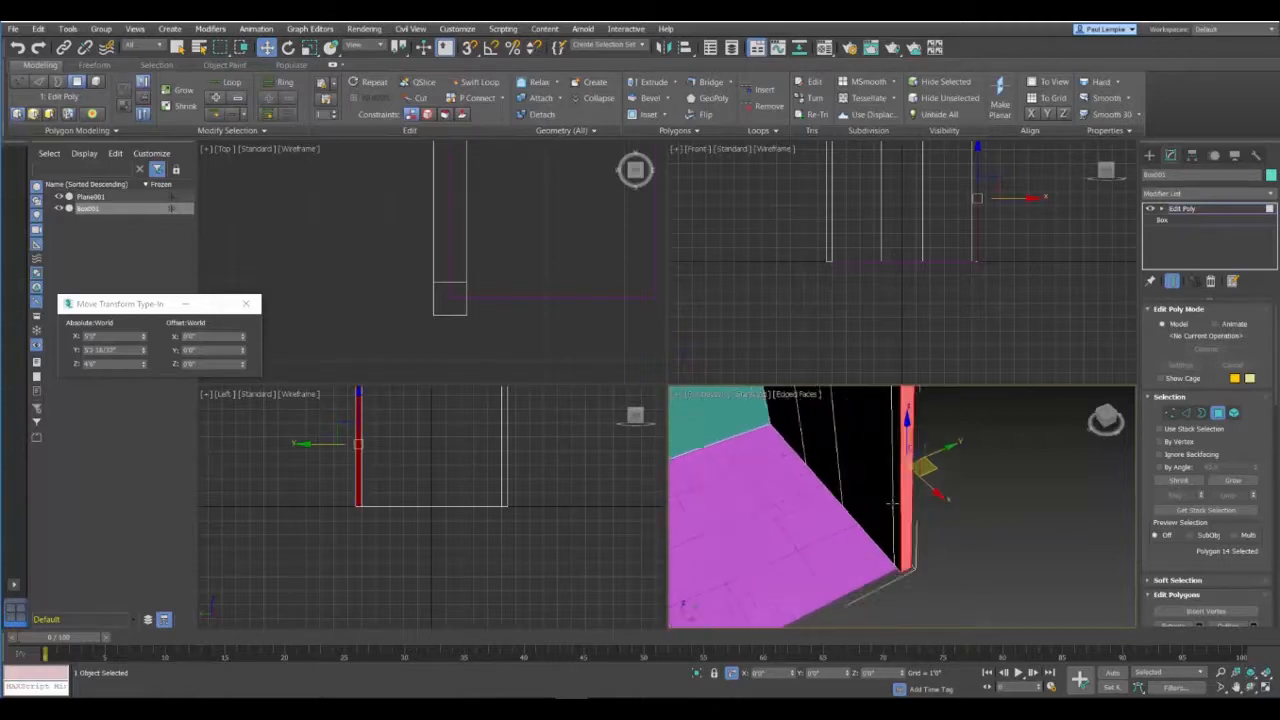
left_click(896, 484)
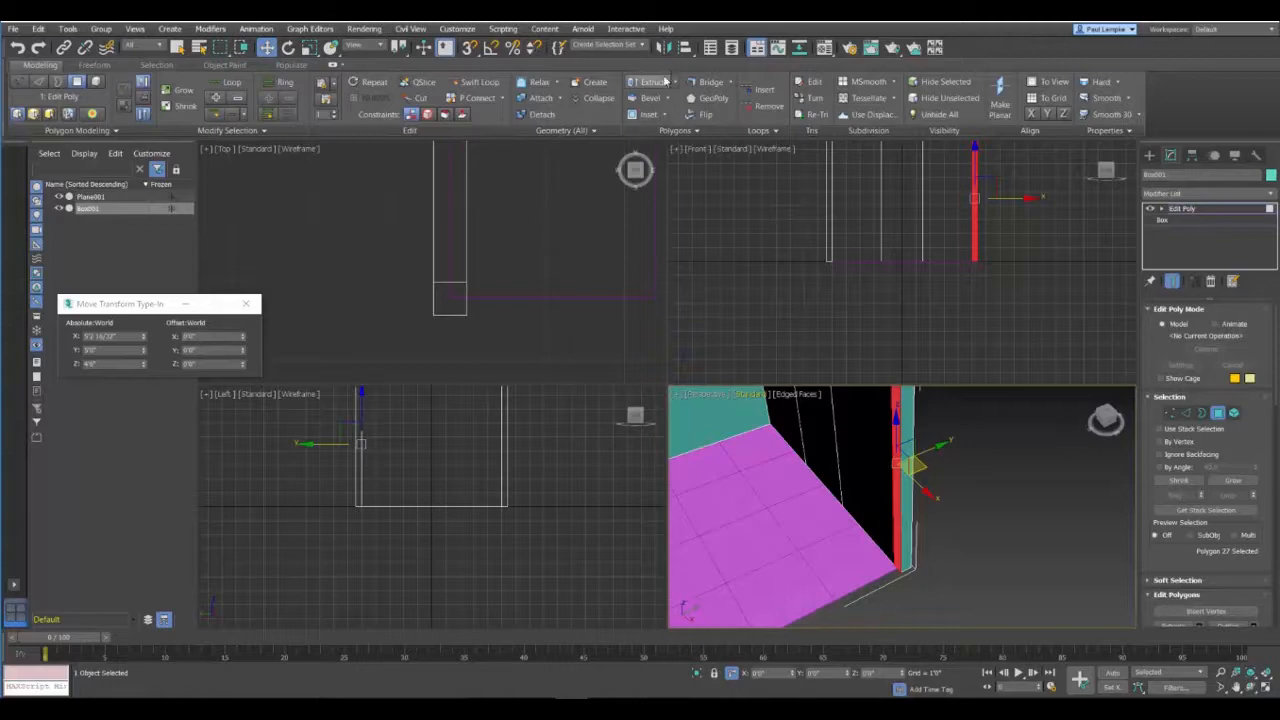
left_click(657, 88, "shift")
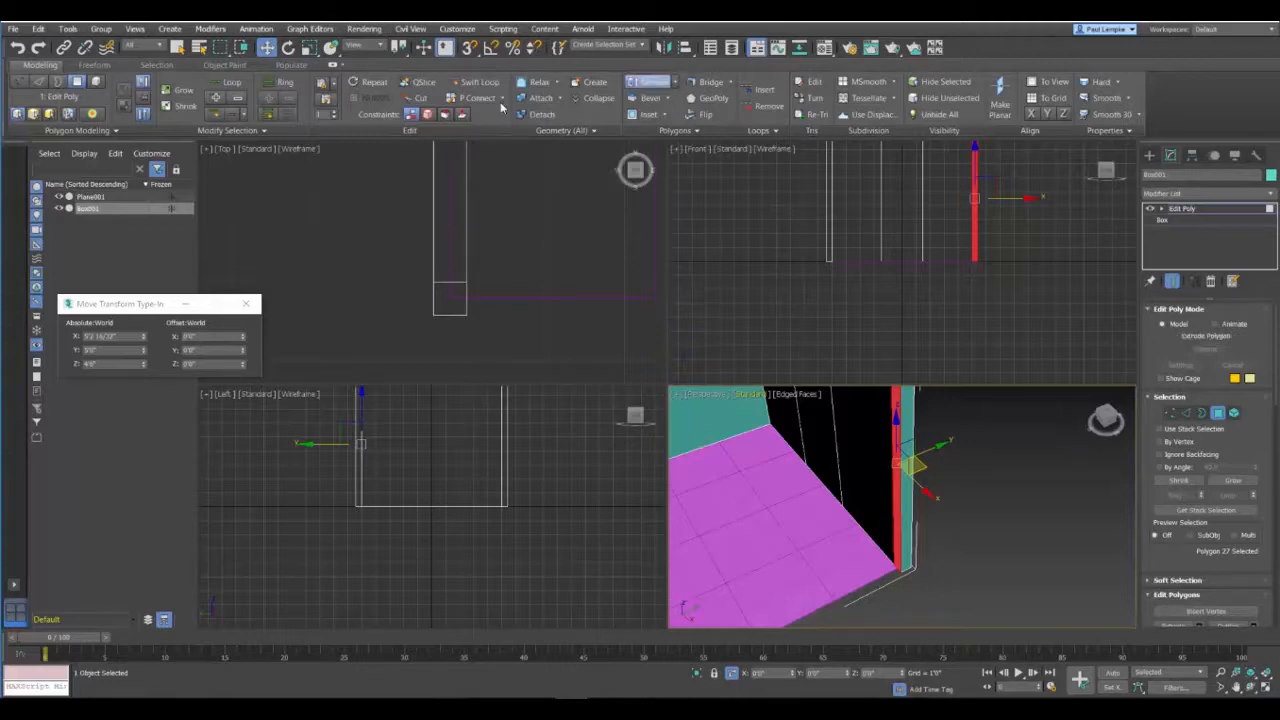
double_click(1013, 459)
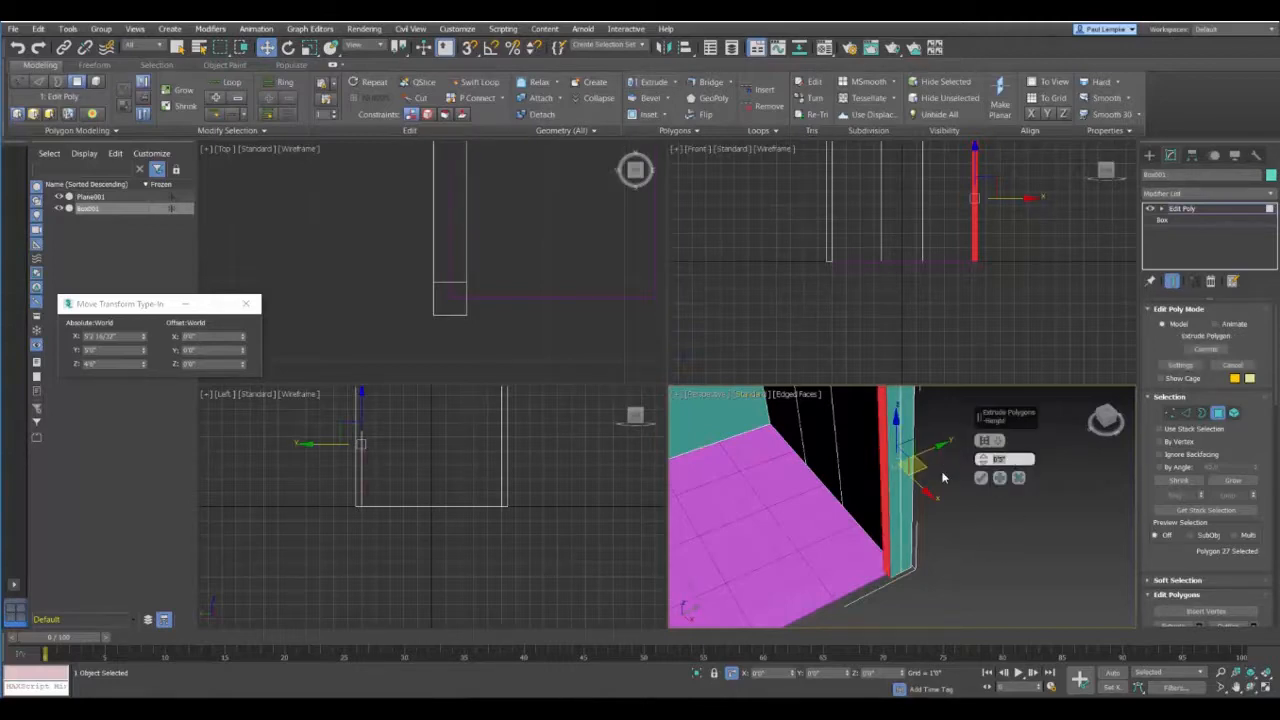
type("3")
left_click(999, 478)
Step: Extend the third wall's end face with two more extruded segments of 2'6" each, up to the plane's corner
scroll(897, 571, "down", 5)
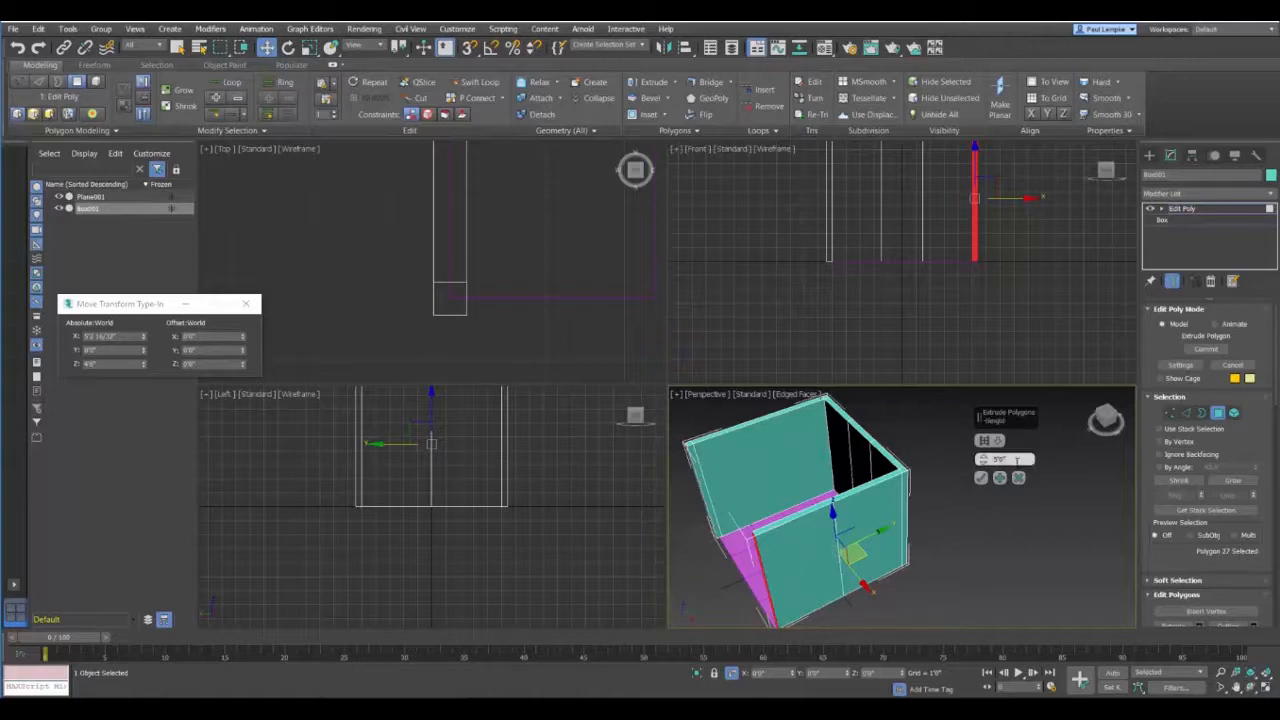
left_click_drag(1026, 460, 918, 476)
type("3")
key("Return")
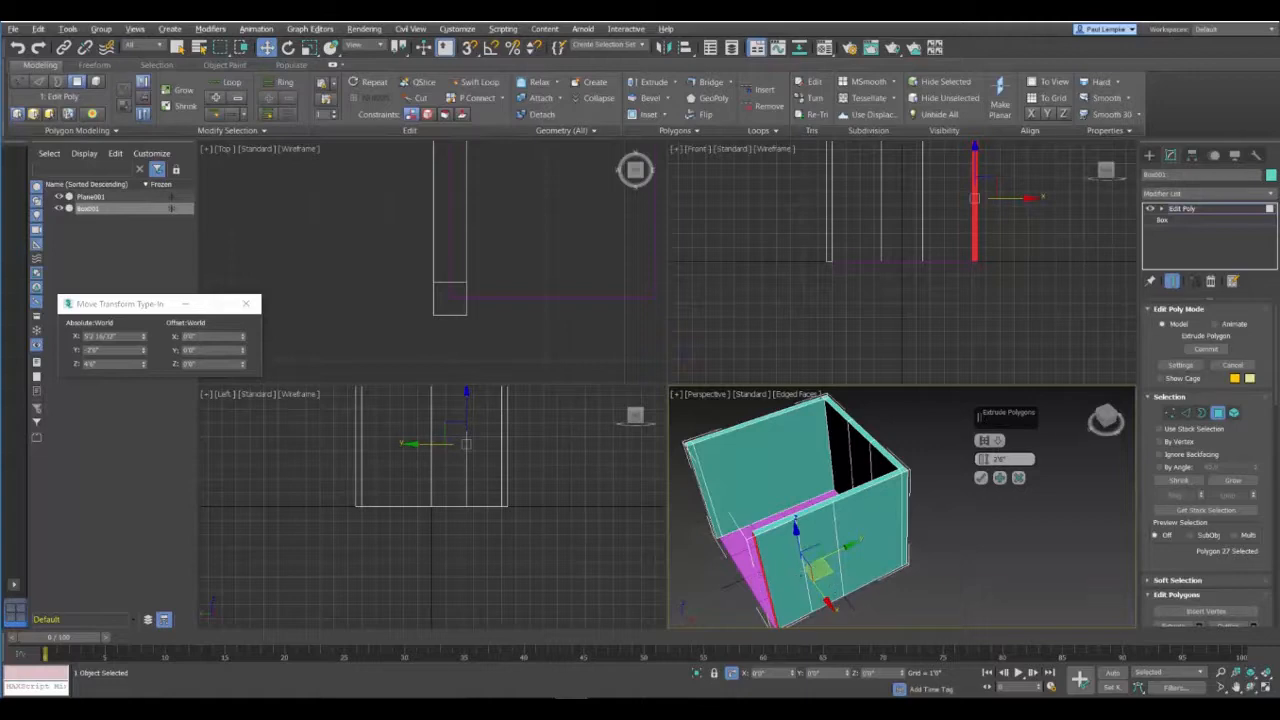
middle_click_drag(800, 566, 919, 542, "alt")
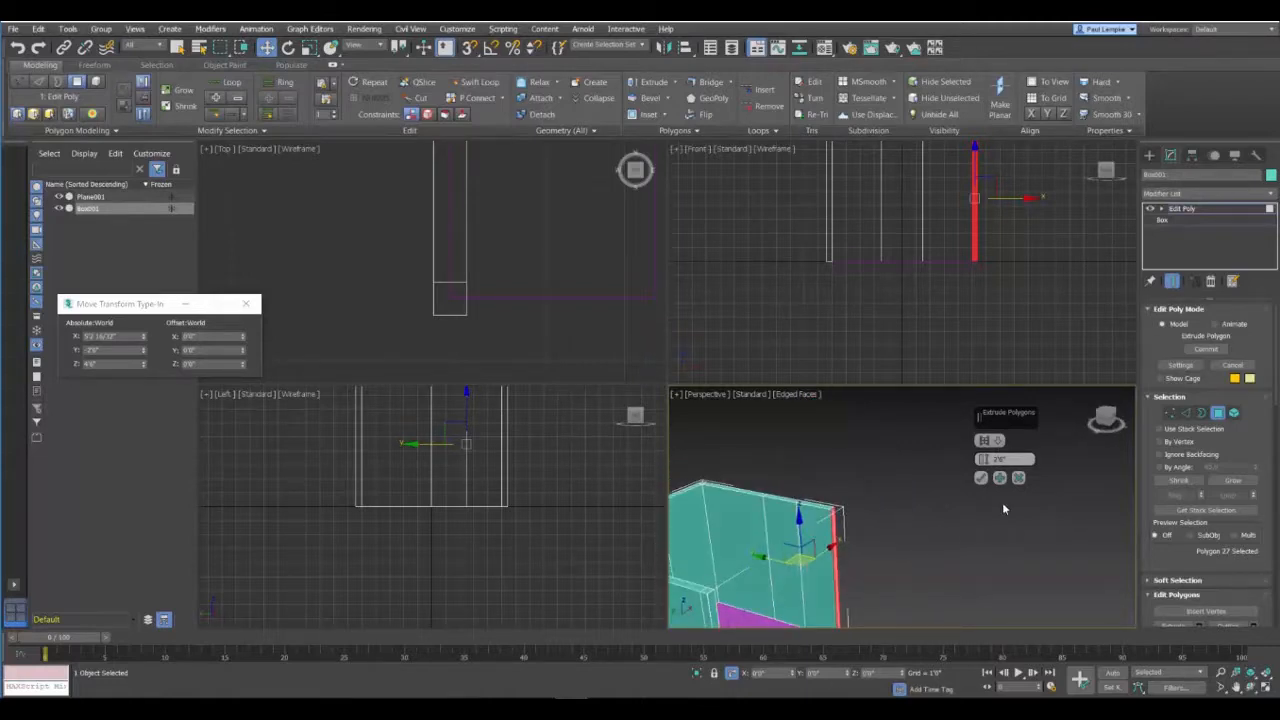
left_click(1003, 459)
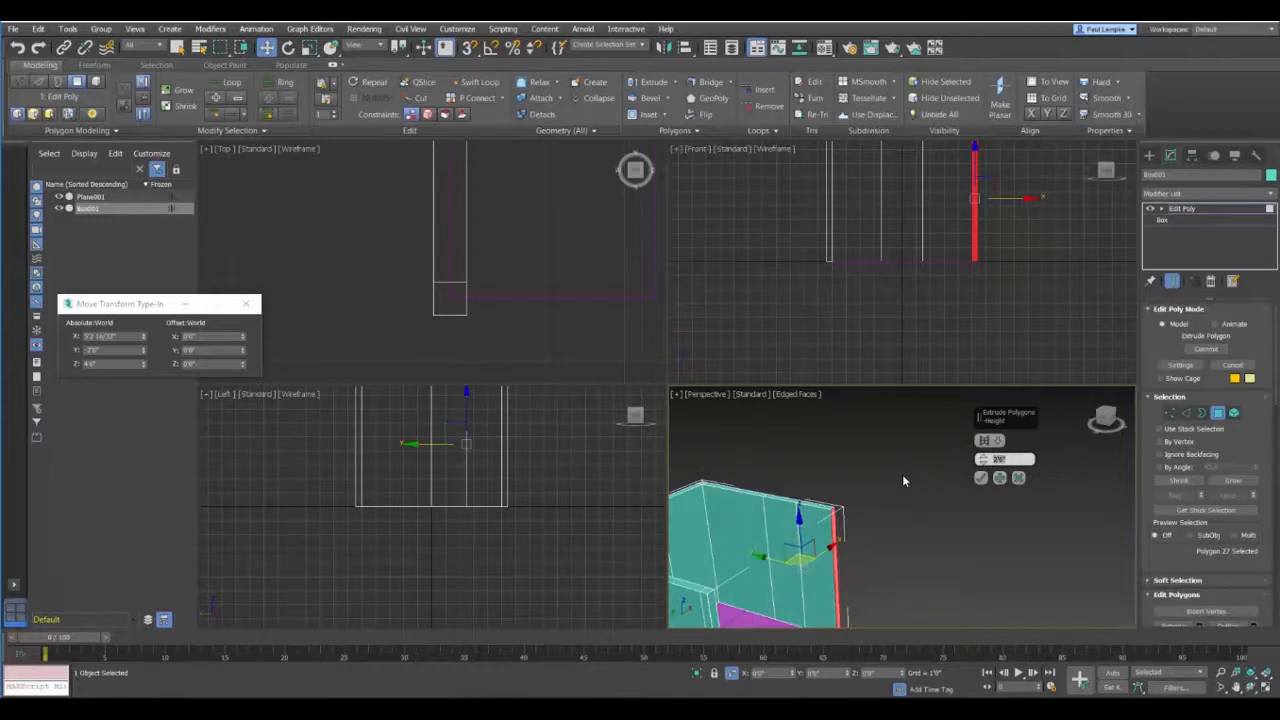
type("1")
key("Return")
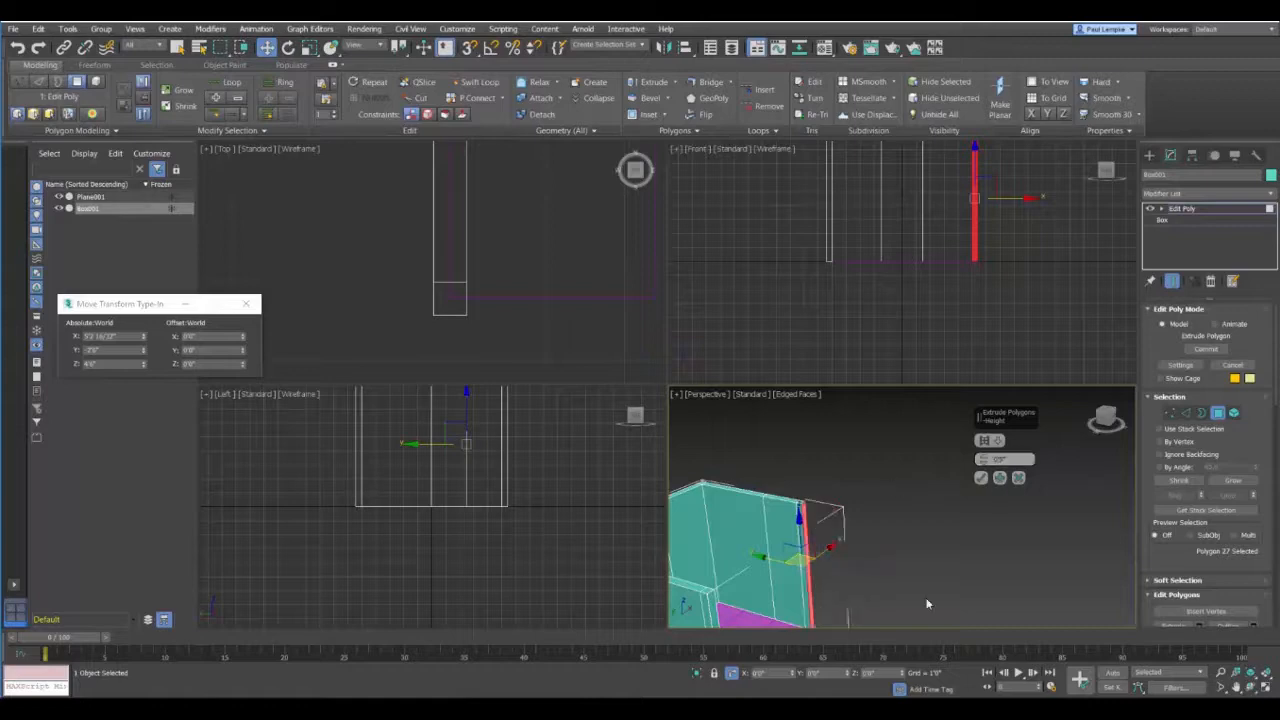
scroll(922, 542, "down", 3)
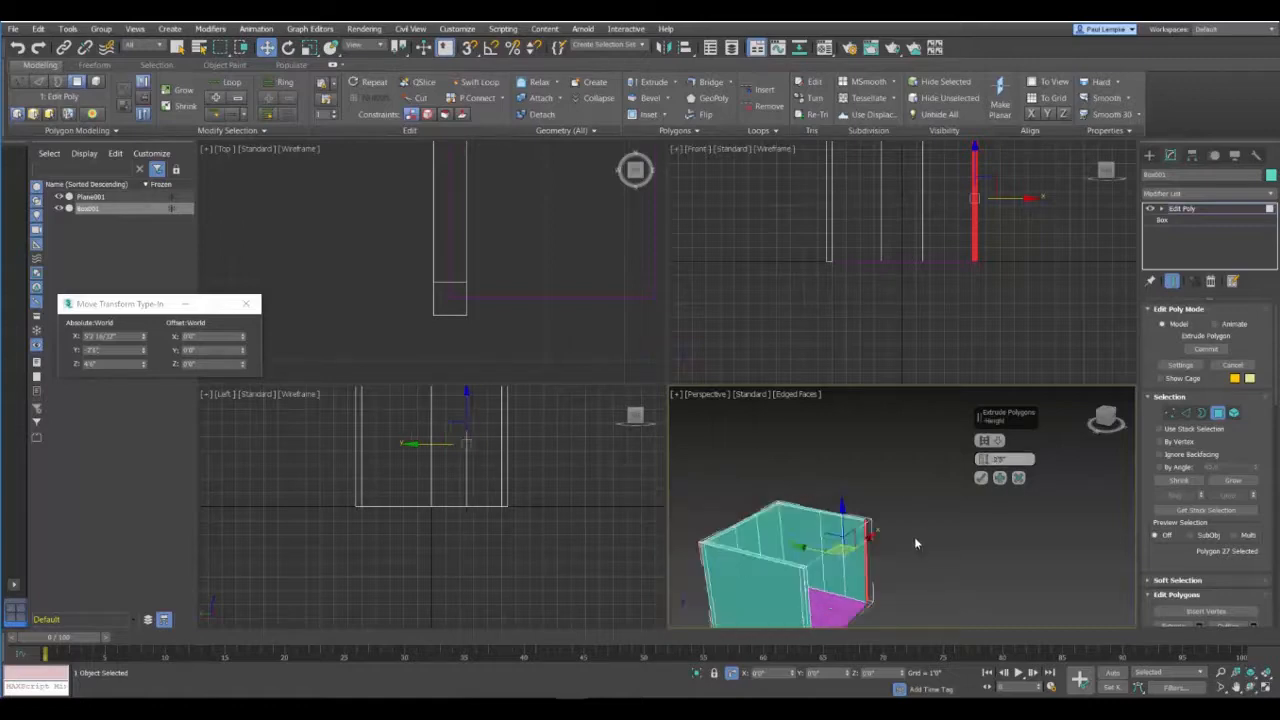
Step: Extrude the third wall's end face another 0'5" as the last corner segment and finish extruding
left_click(1000, 479)
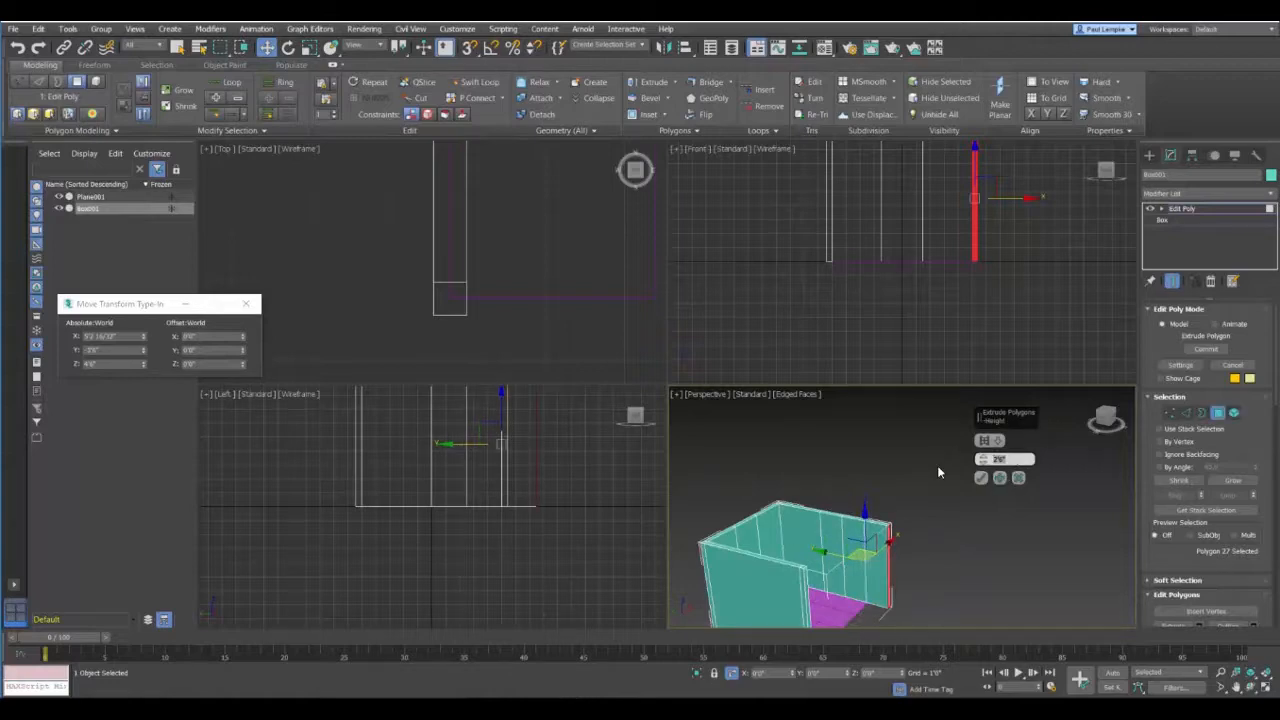
type("5")
left_click(981, 482)
Step: Close the open fourth side by bridging the two facing inner faces of the end corner segments
scroll(862, 562, "up", 3)
scroll(862, 562, "up", 4)
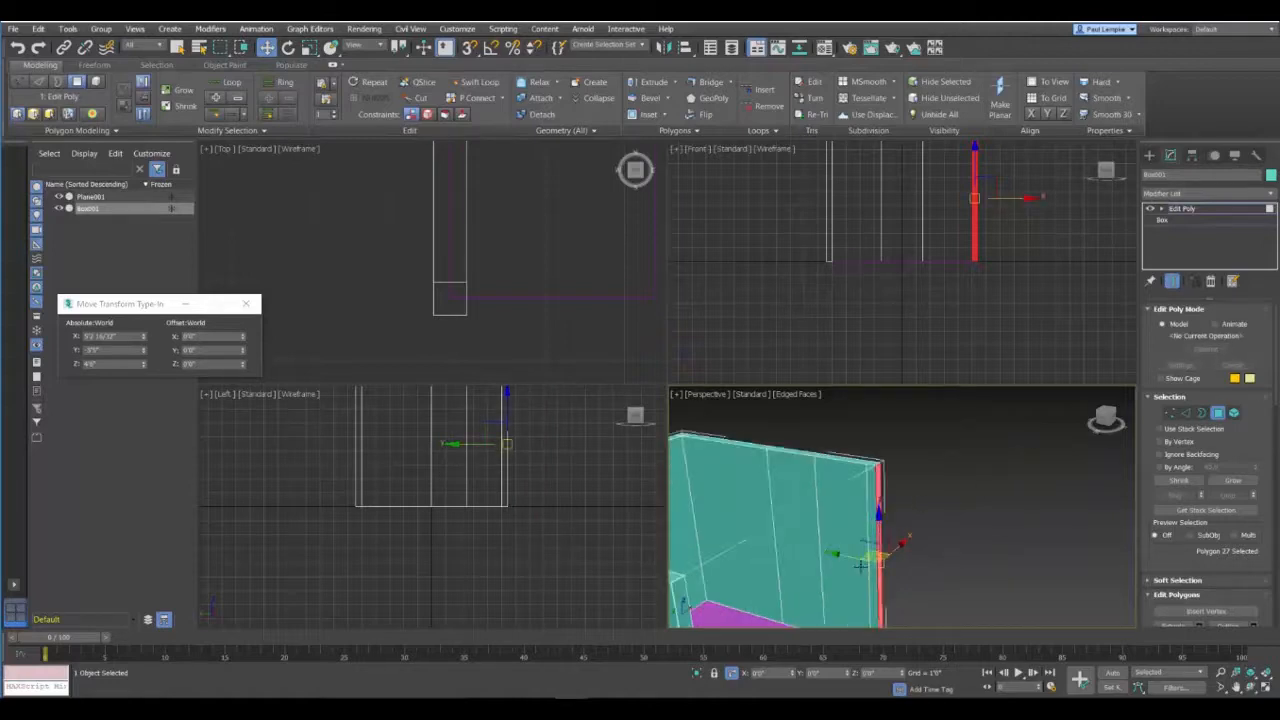
middle_click_drag(854, 566, 863, 440)
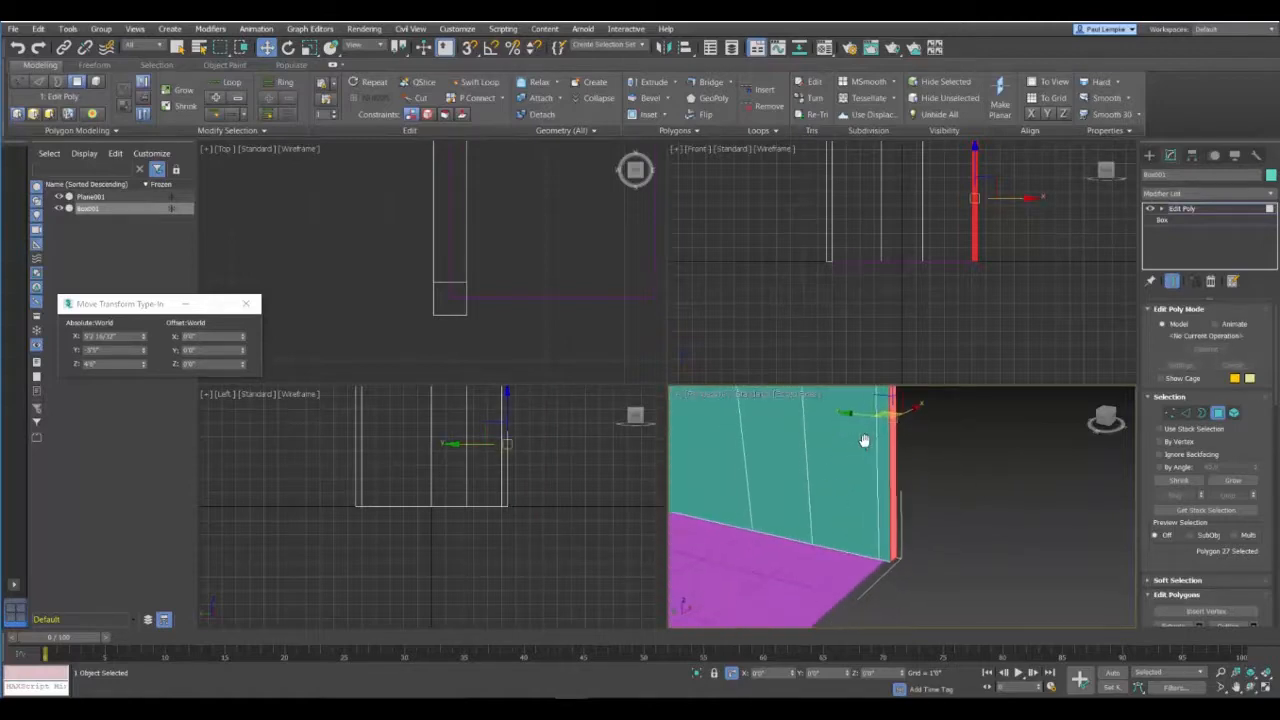
left_click(882, 490)
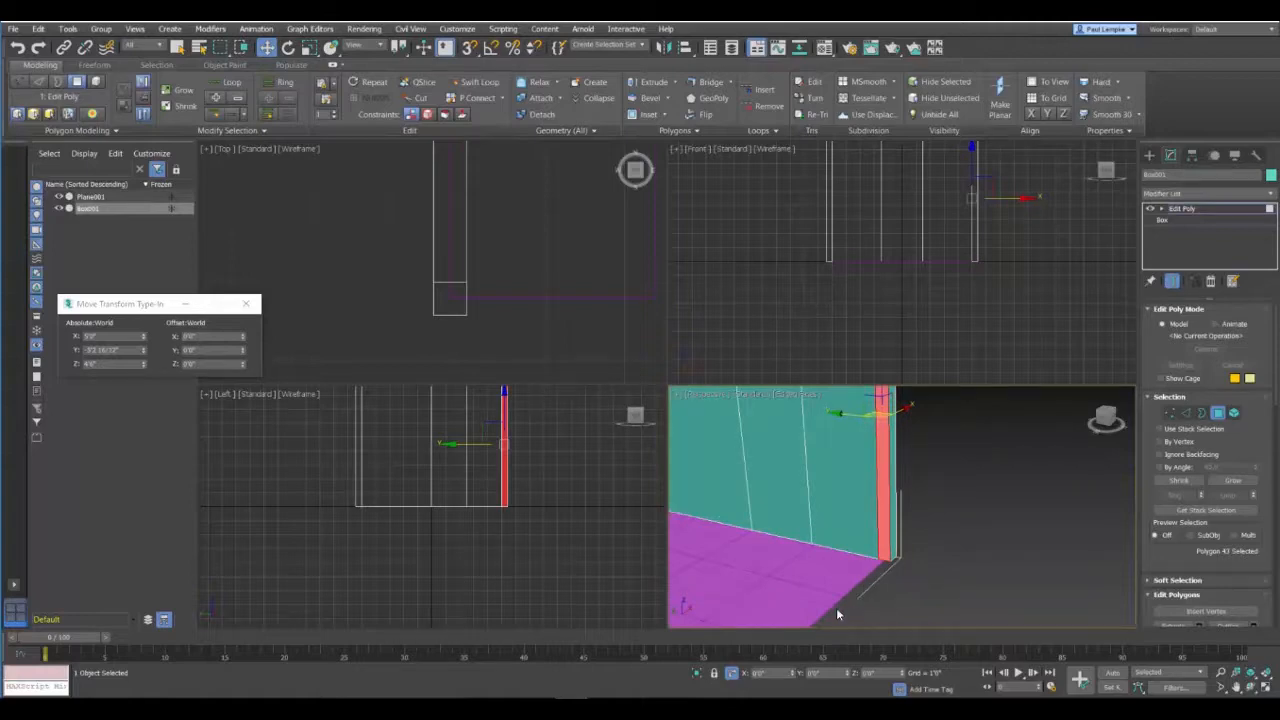
scroll(941, 490, "down", 5)
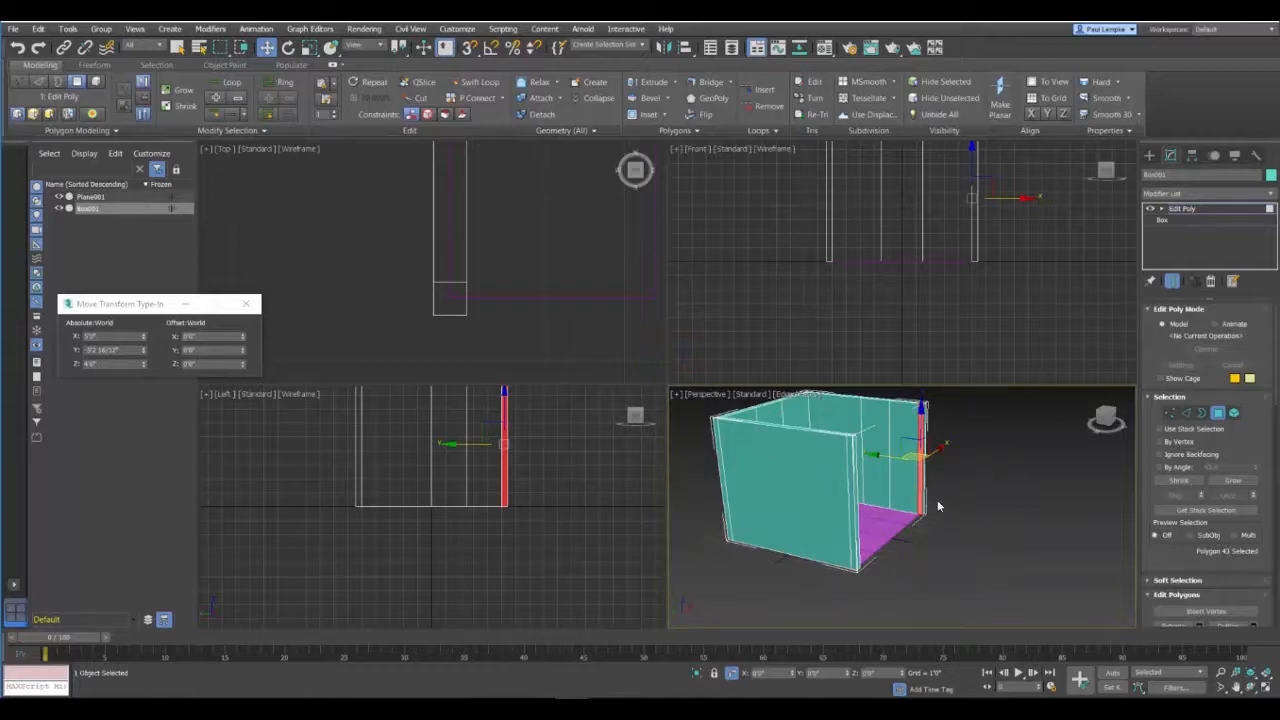
middle_click_drag(938, 506, 857, 508, "alt")
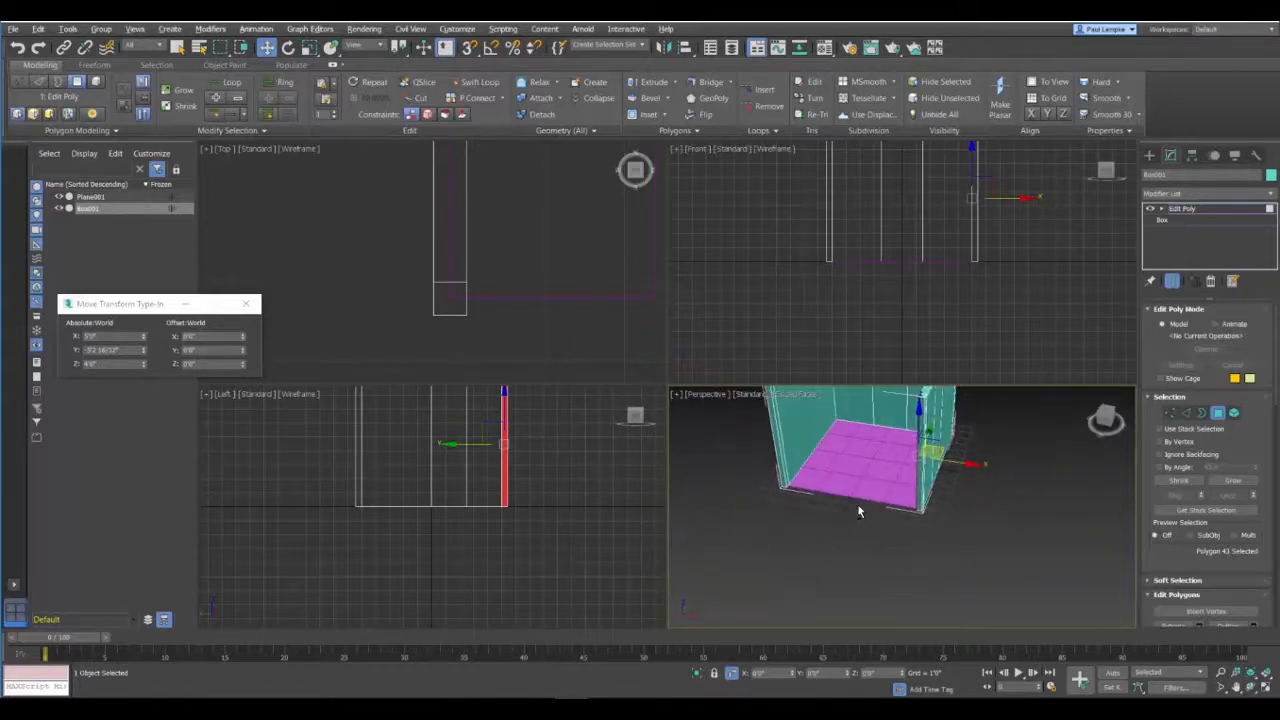
left_click(783, 438)
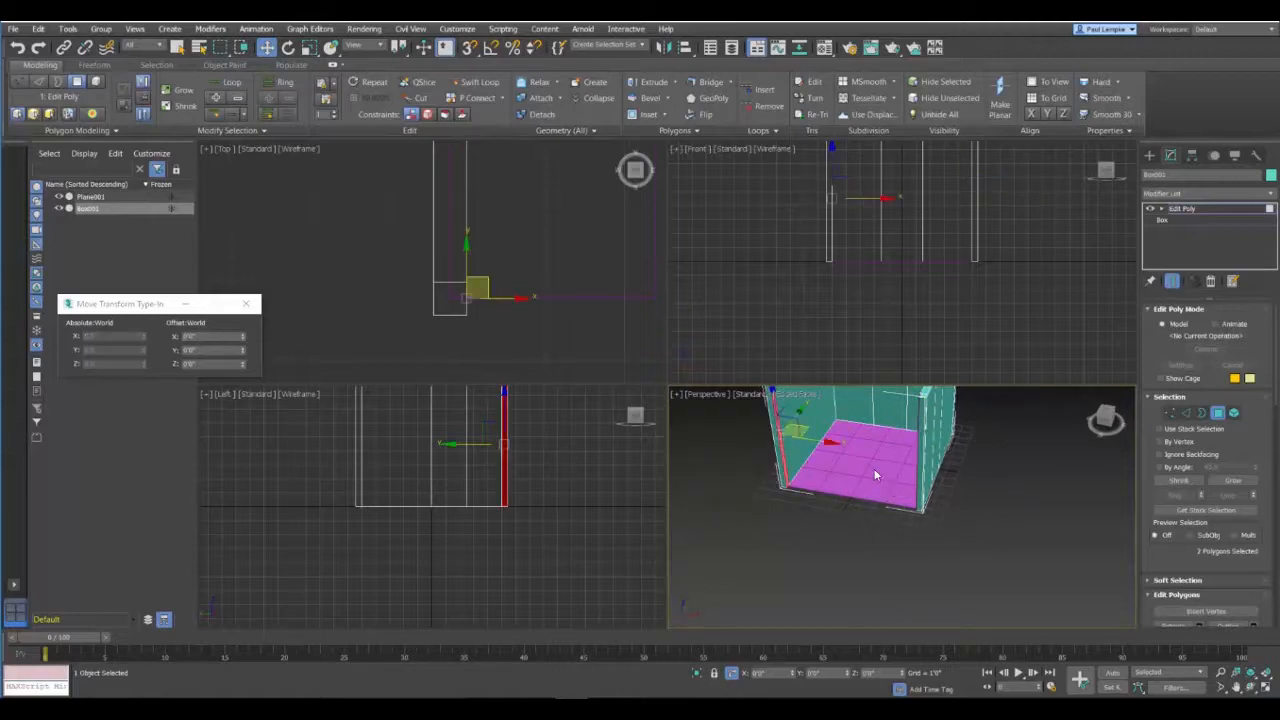
middle_click_drag(863, 465, 896, 512, "alt")
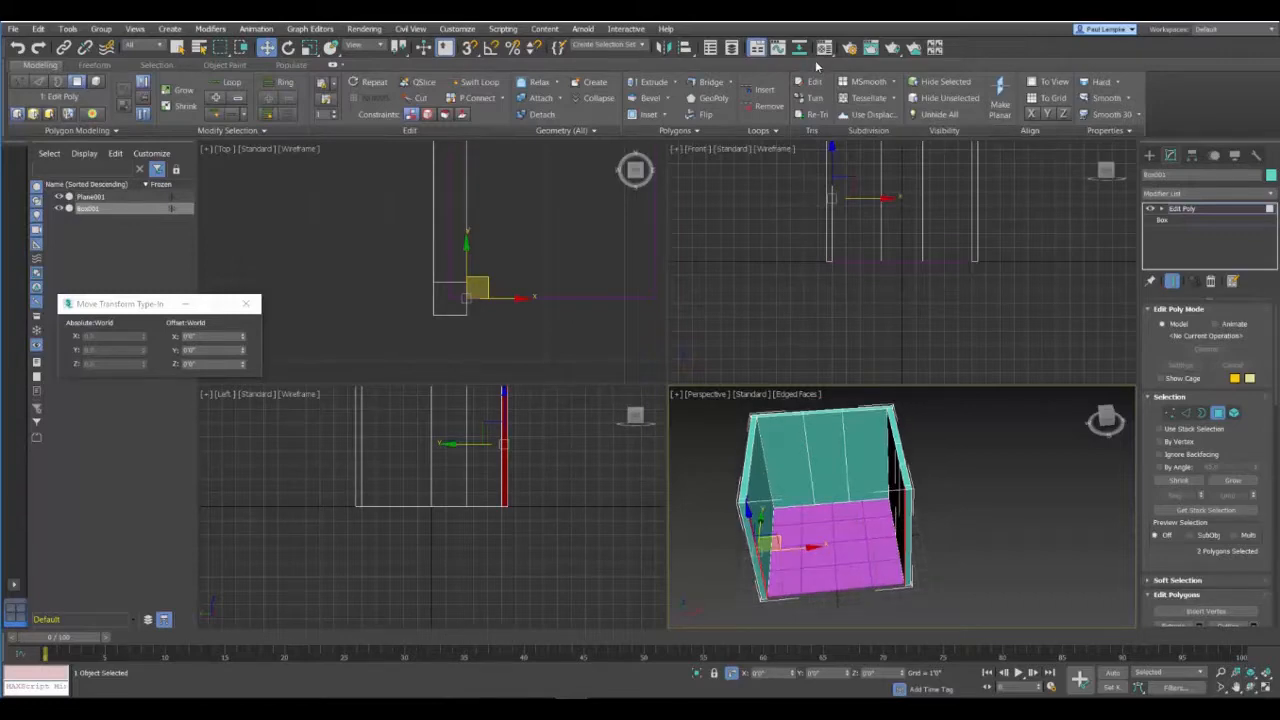
left_click(705, 82)
left_click(920, 570)
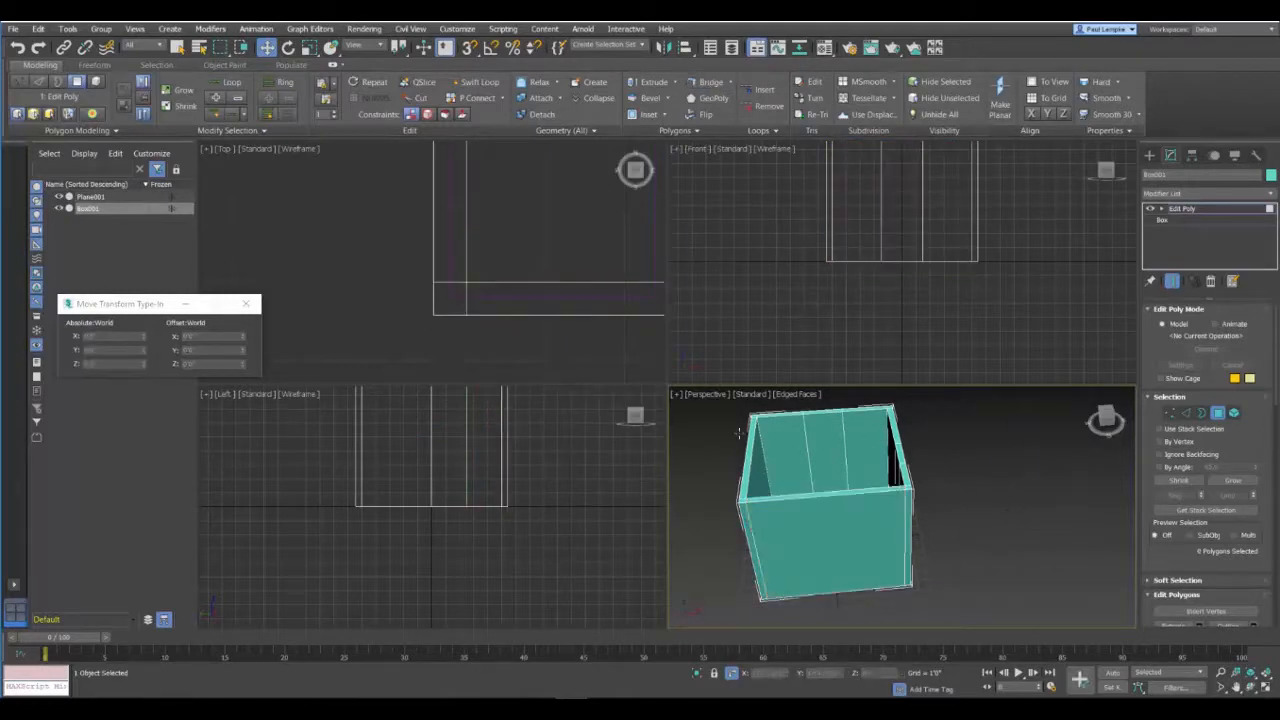
Step: Try a horizontal SwiftLoop edge loop around the upper part of all four walls, undo it and leave the tool
middle_click_drag(701, 650, 680, 500, "alt")
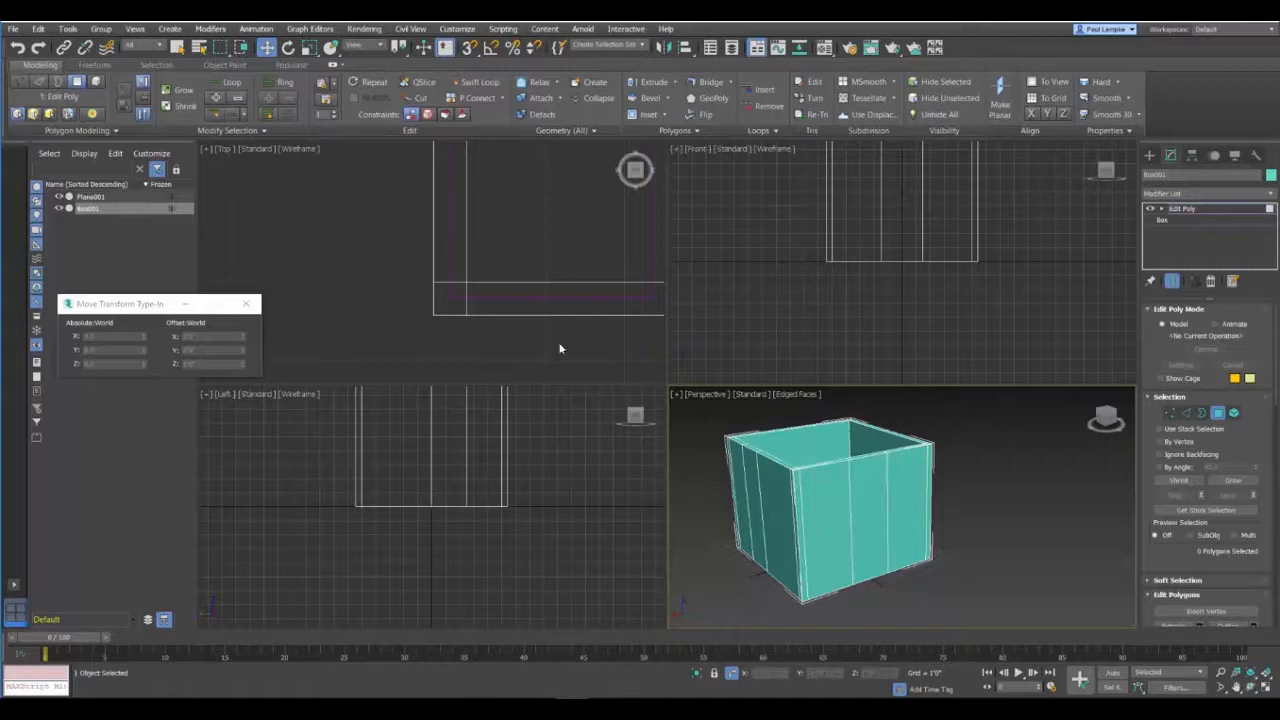
left_click(475, 81)
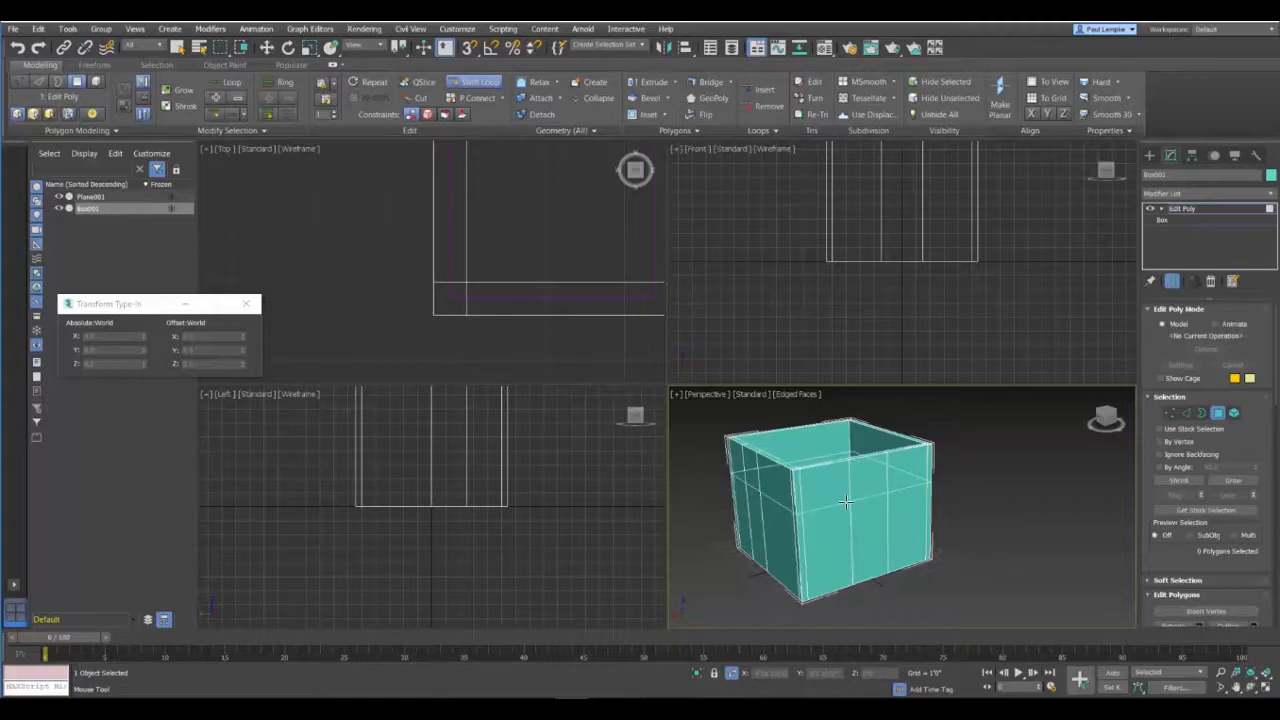
left_click(845, 502)
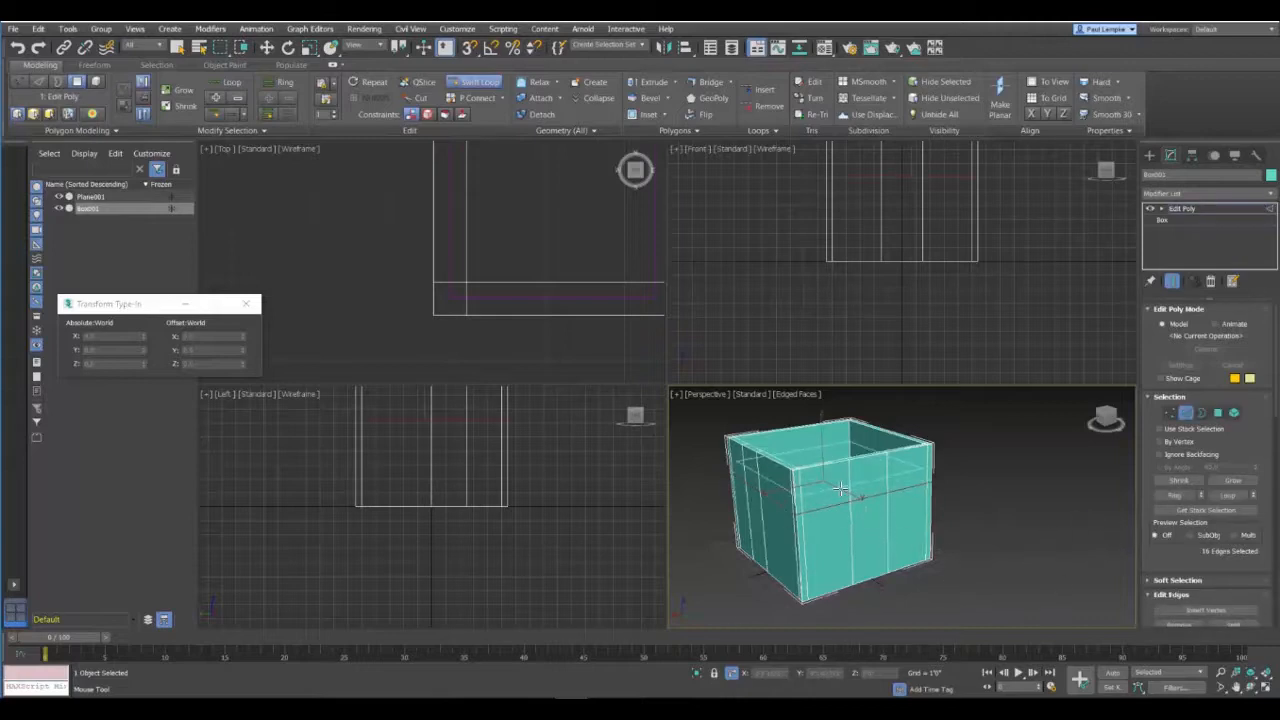
middle_click_drag(865, 515, 800, 507, "alt")
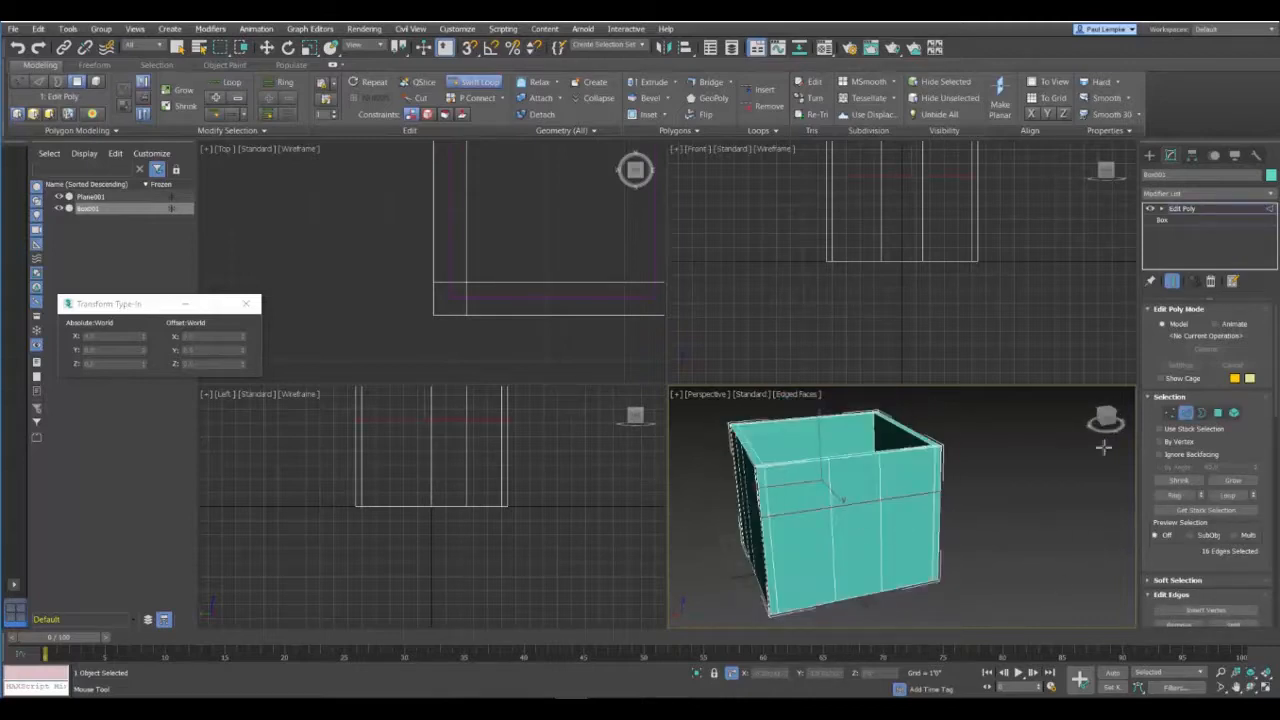
key("ctrl+z")
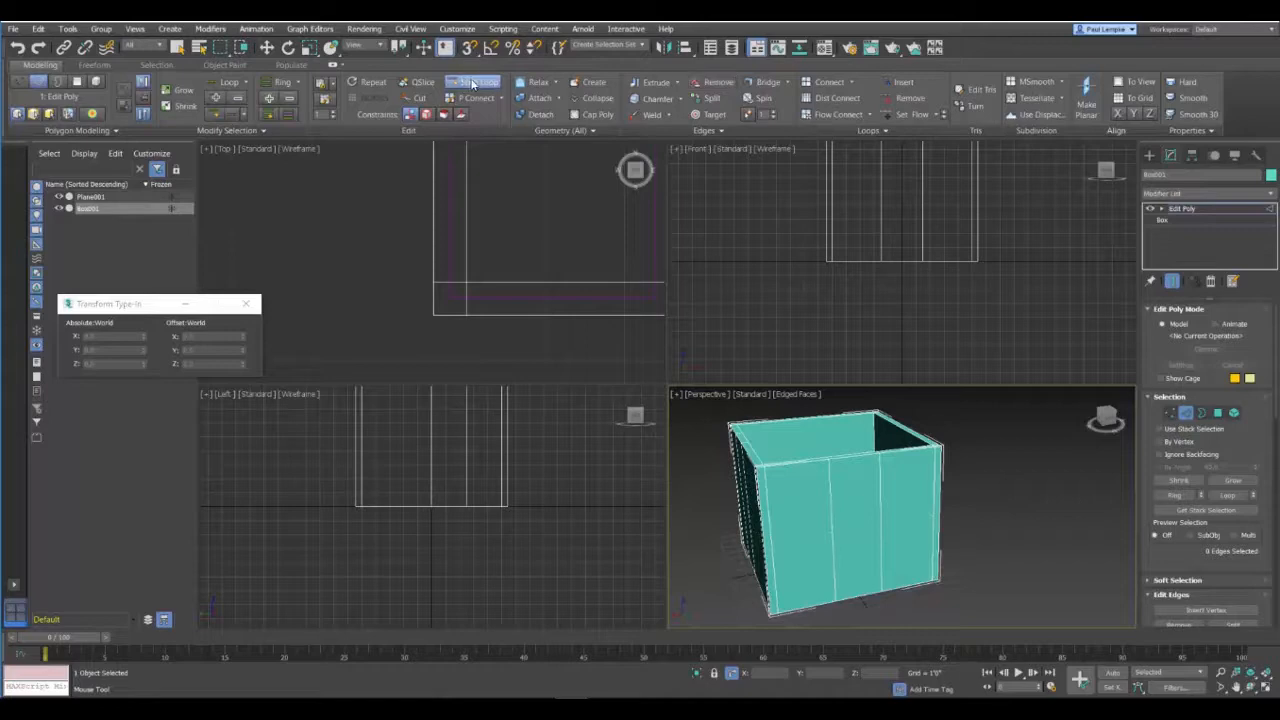
key("w")
Step: Select the middle segment's vertical edges on one wall and join them with a mid-height horizontal edge on both faces using Paint Connect
middle_click_drag(928, 537, 897, 525, "alt")
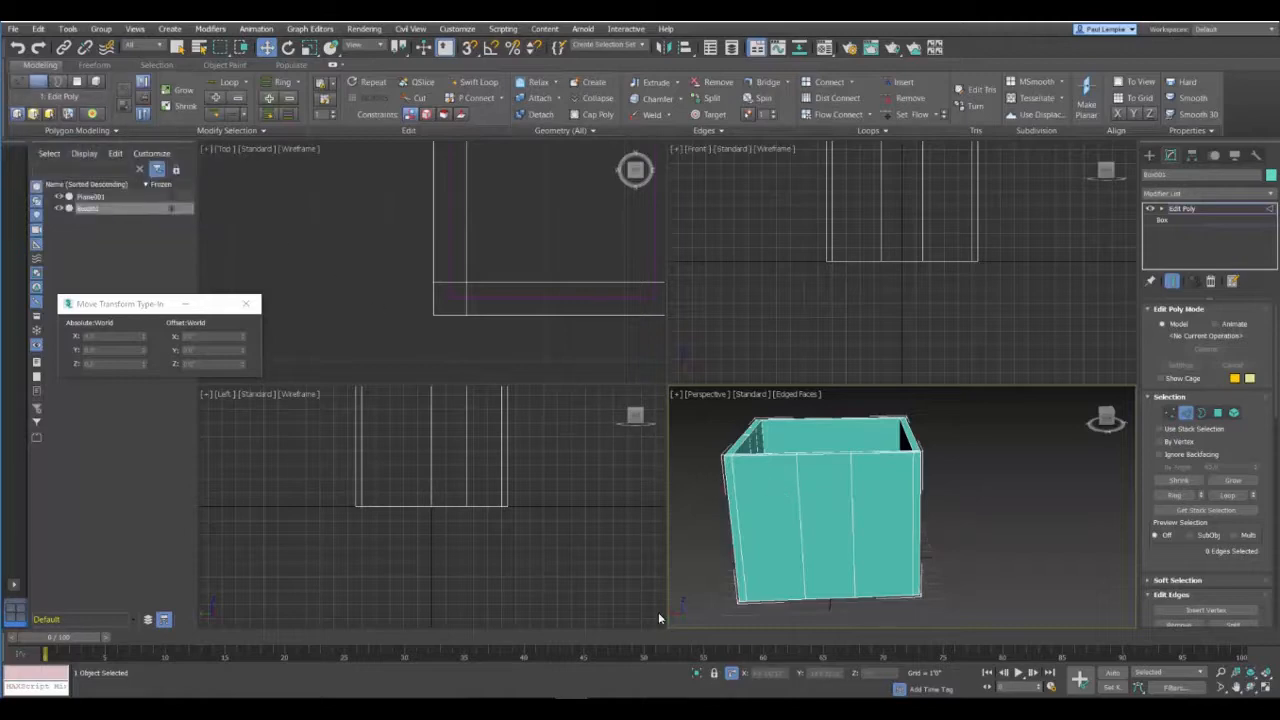
left_click_drag(781, 490, 880, 549)
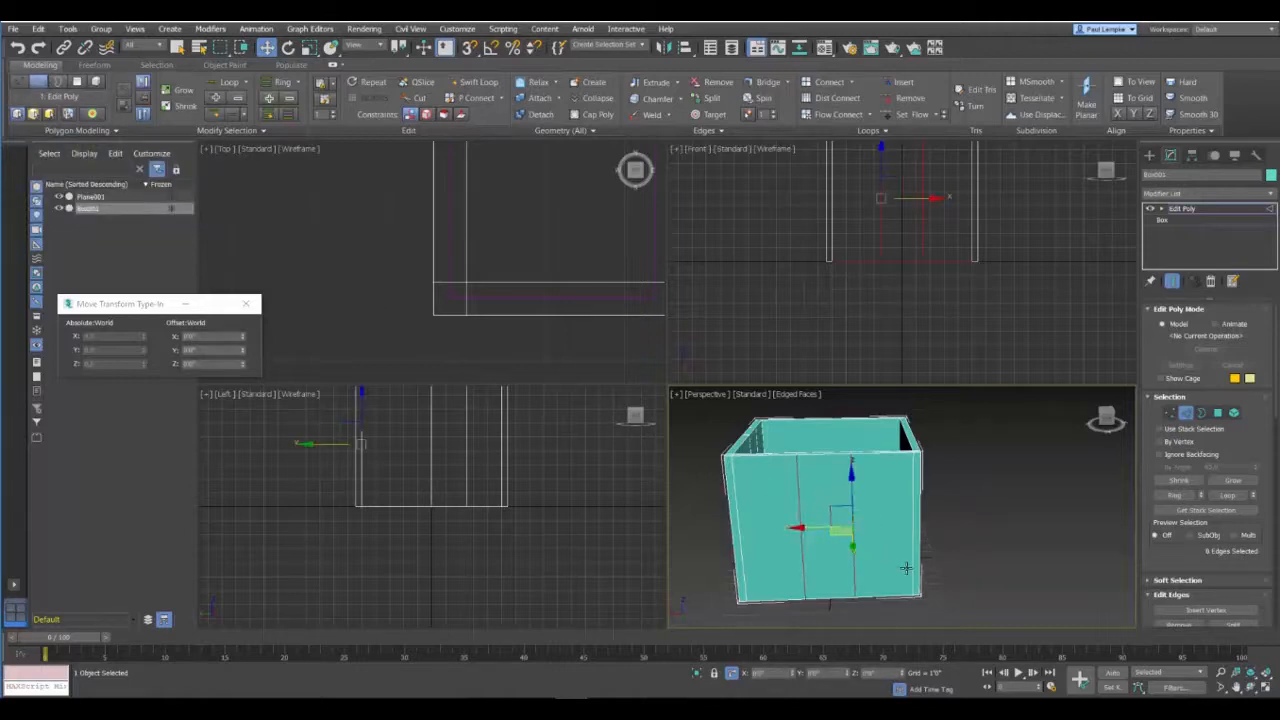
middle_click_drag(892, 544, 727, 512, "alt")
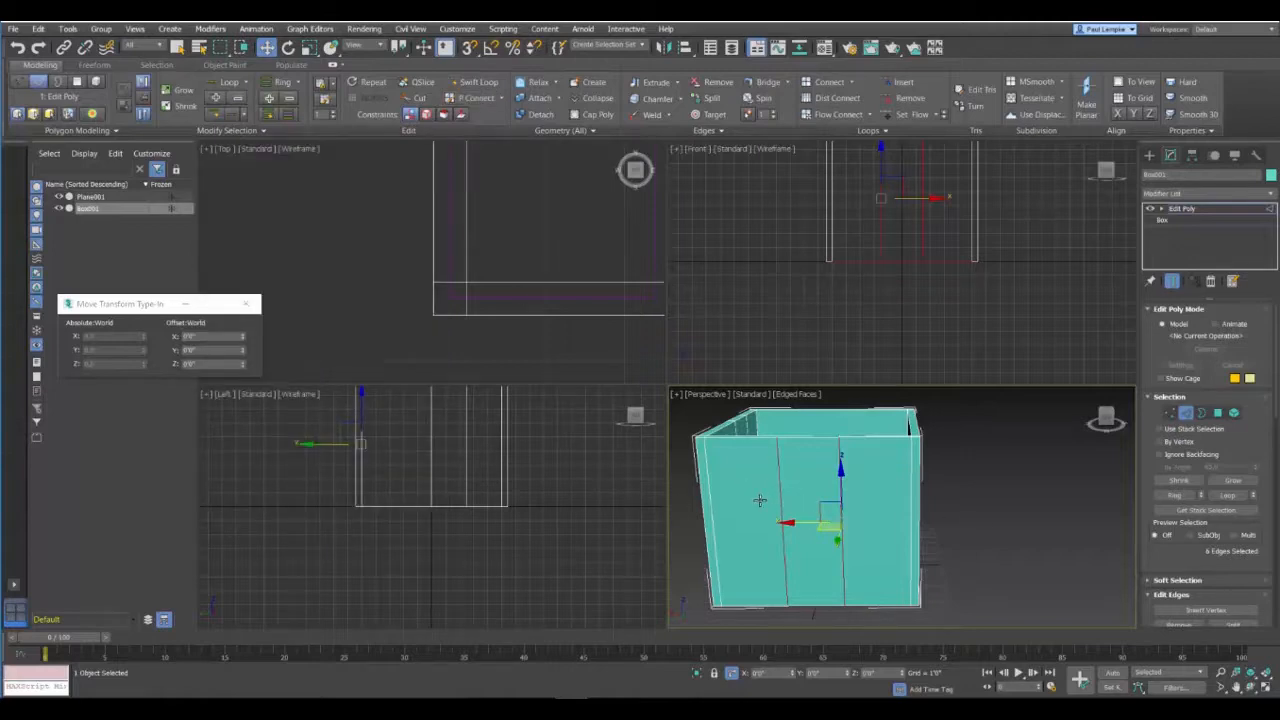
middle_click_drag(760, 502, 744, 478, "alt")
left_click(474, 99)
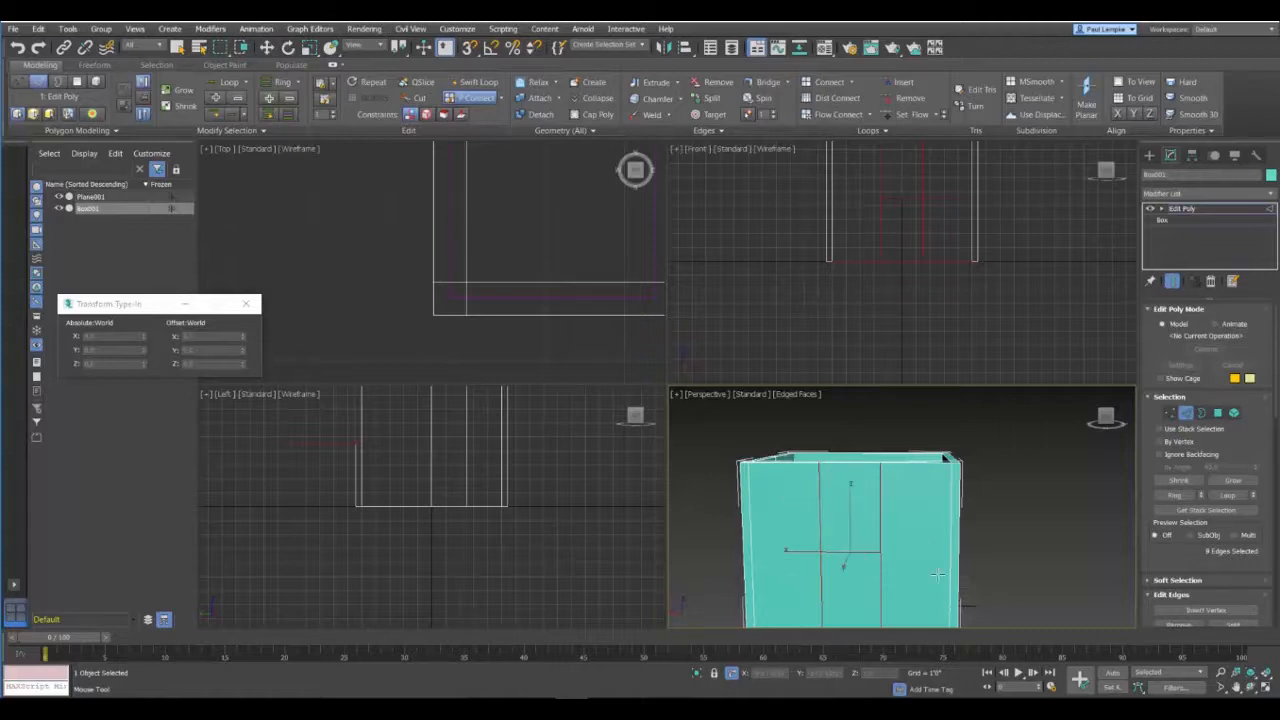
middle_click_drag(896, 534, 772, 552, "alt")
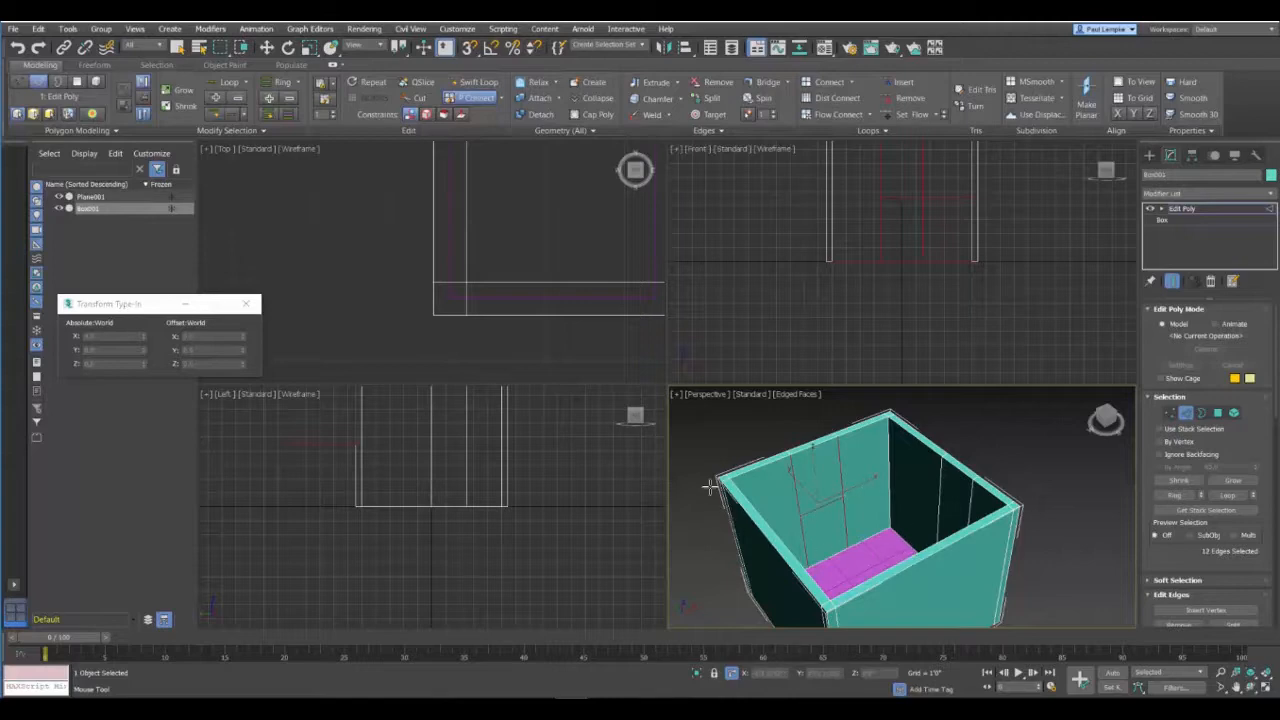
middle_click_drag(700, 486, 852, 451, "alt")
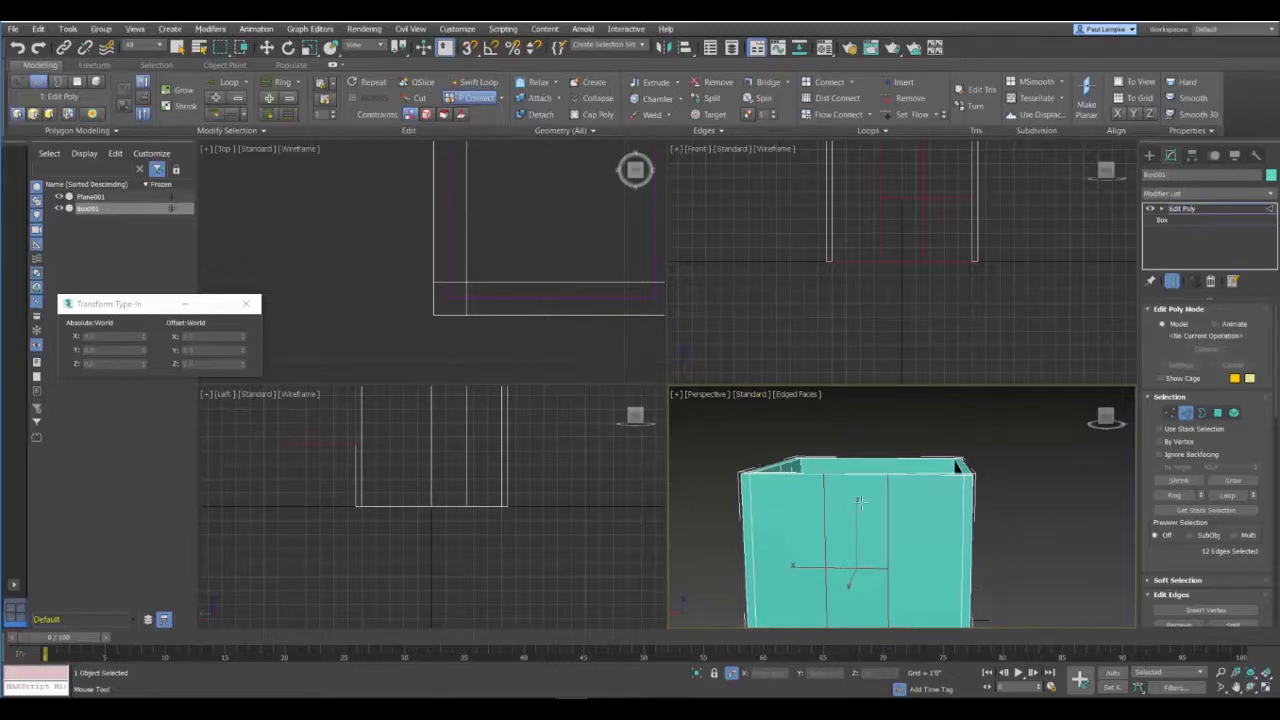
middle_click_drag(854, 537, 889, 469, "alt")
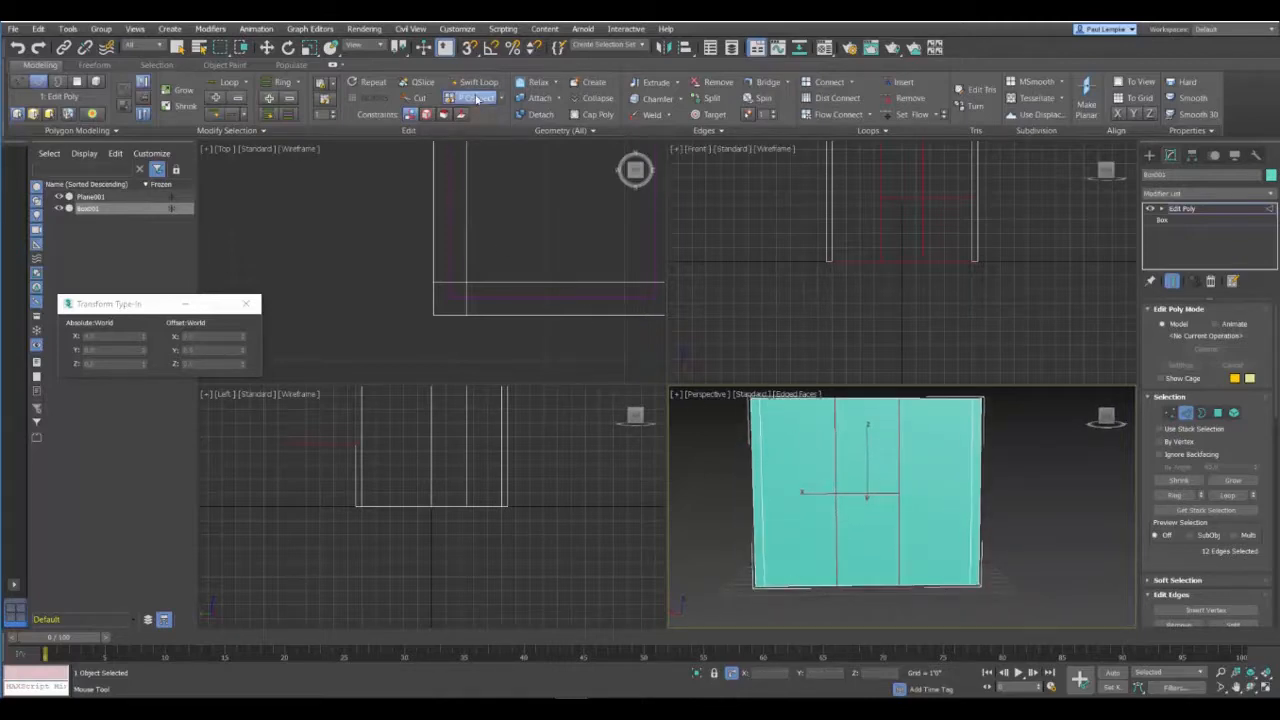
key("w")
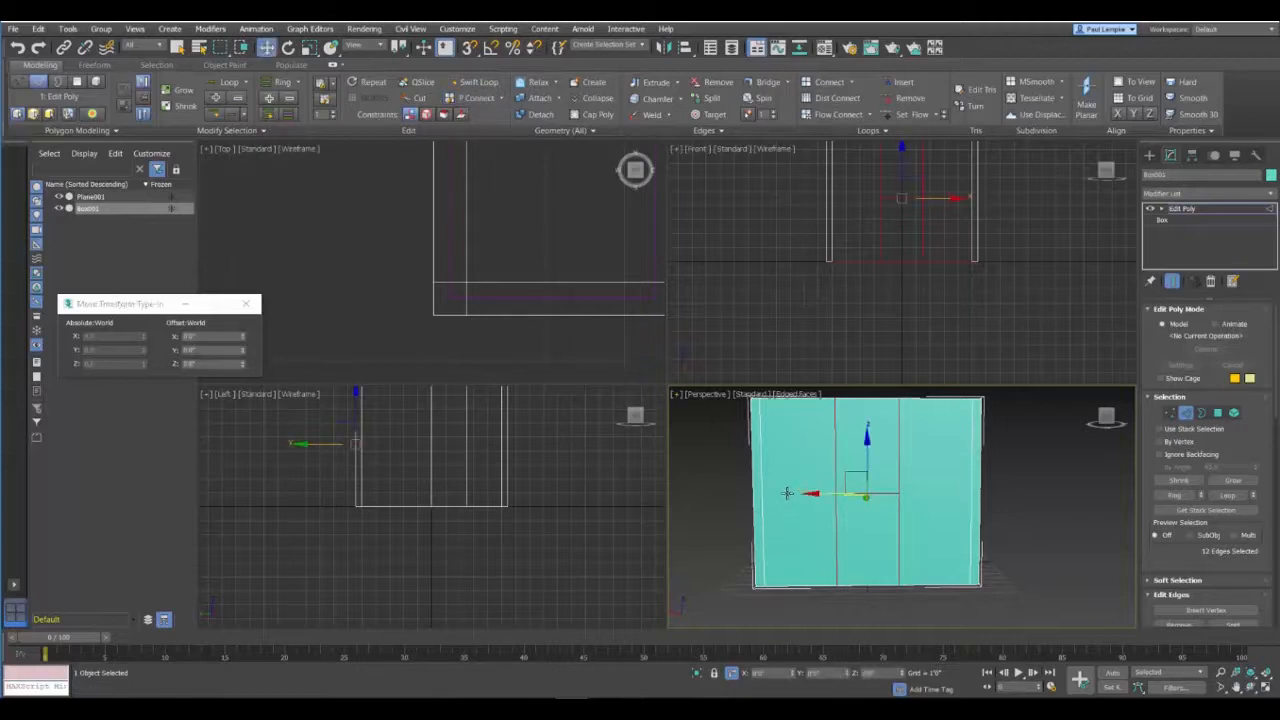
Step: Paint-connect a second horizontal edge below the first on the outer and inner faces of the middle wall segment, and clear the selection
left_click(465, 99)
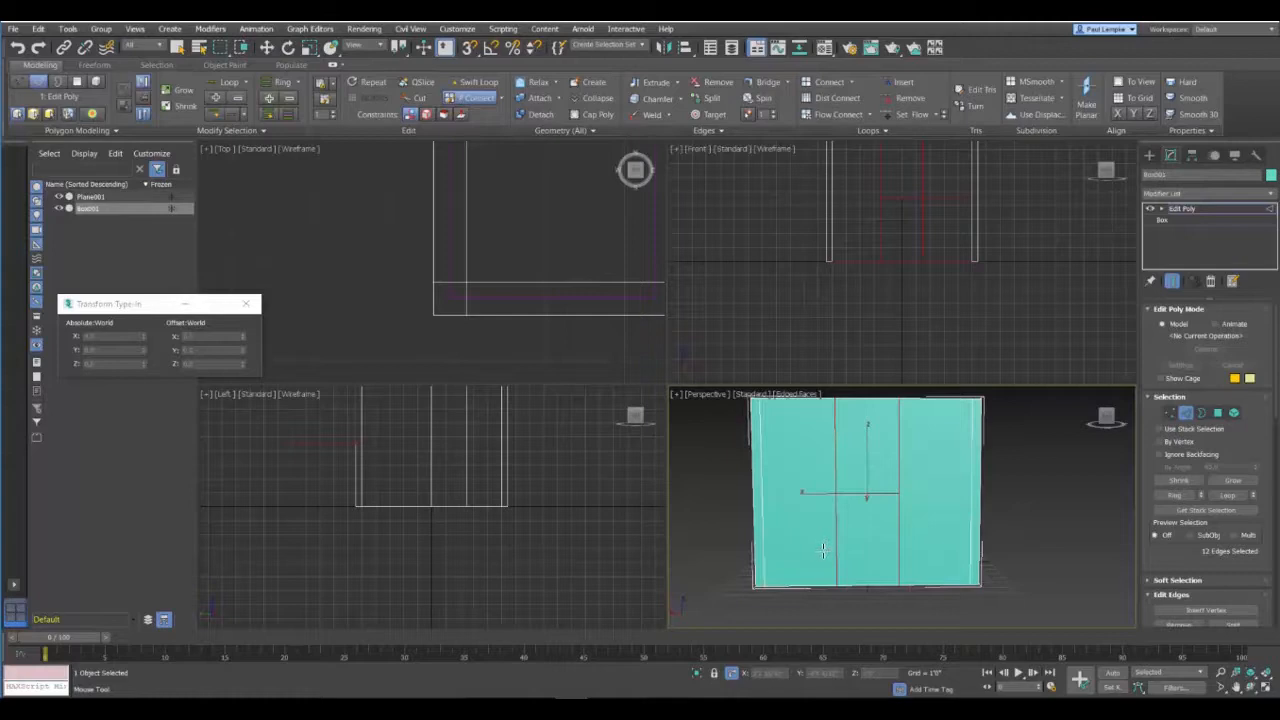
left_click_drag(824, 543, 935, 540, "shift")
middle_click_drag(915, 485, 766, 529, "alt")
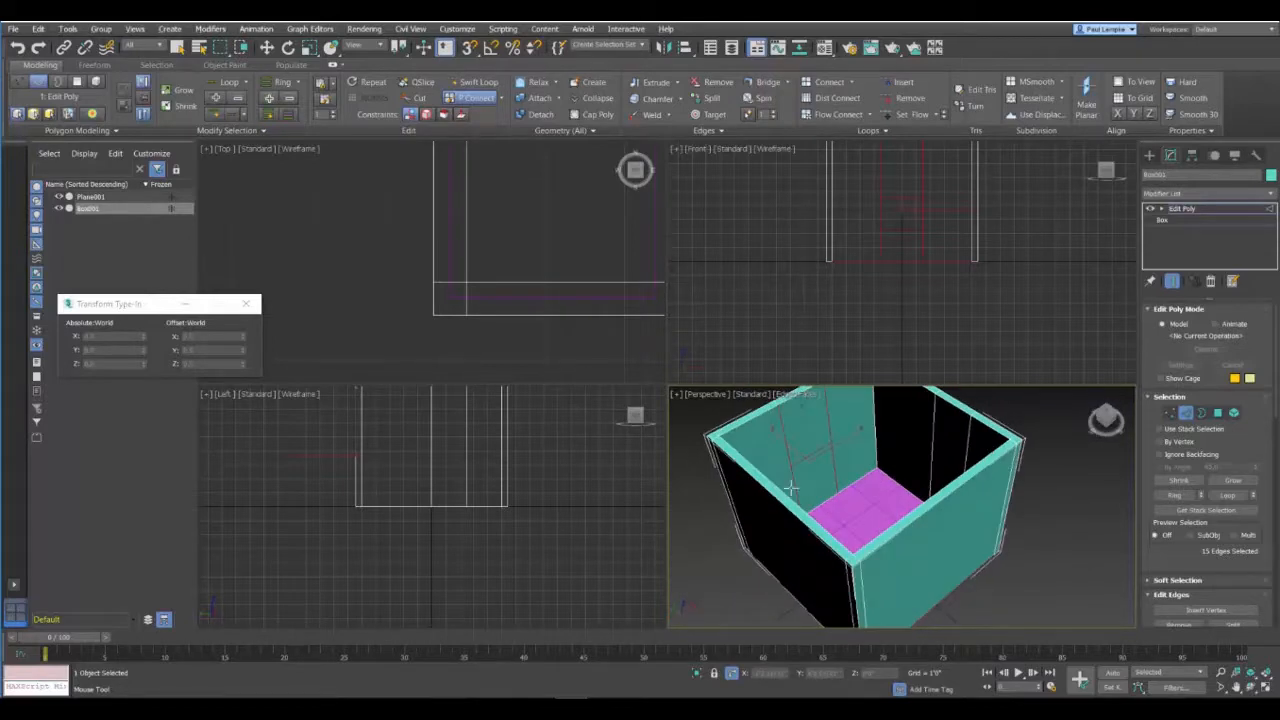
left_click_drag(793, 490, 841, 458, "shift")
middle_click_drag(698, 478, 842, 451, "alt")
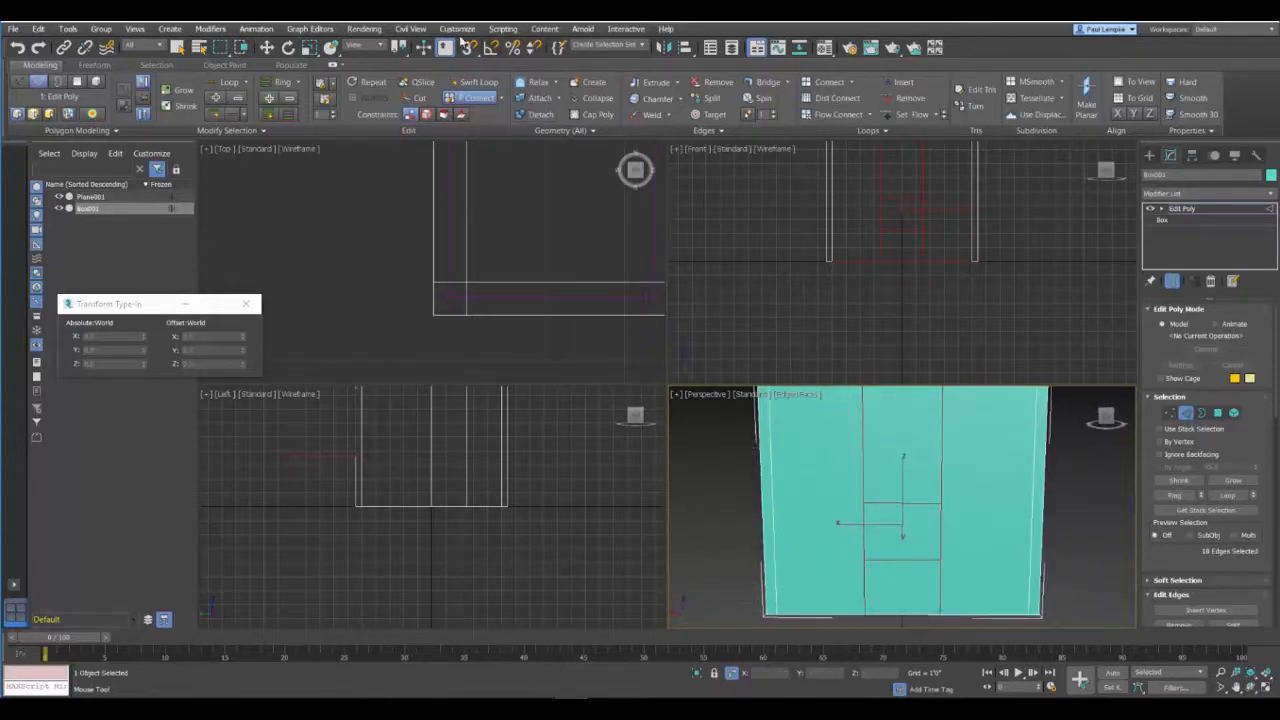
key("w")
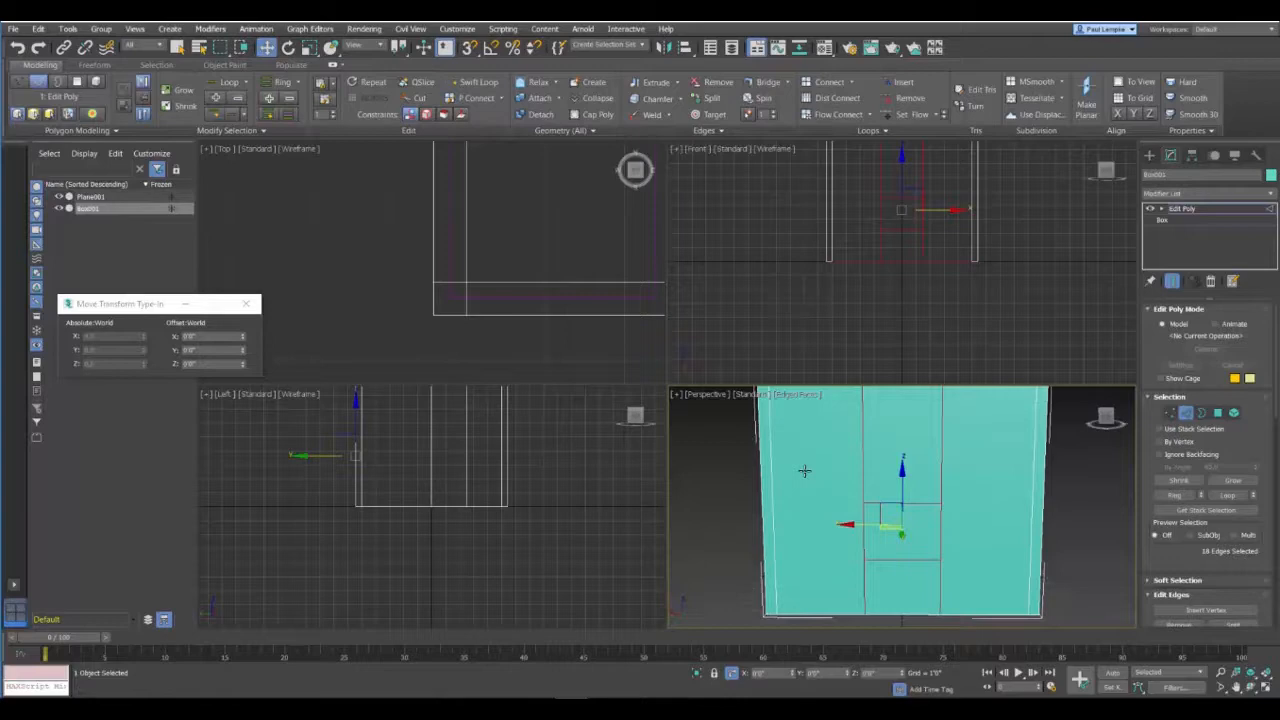
left_click(735, 472)
Step: Move the upper horizontal edge of the middle segment to an absolute Z of 7'4" on both the outer and inner wall faces
middle_click_drag(895, 502, 913, 539, "alt")
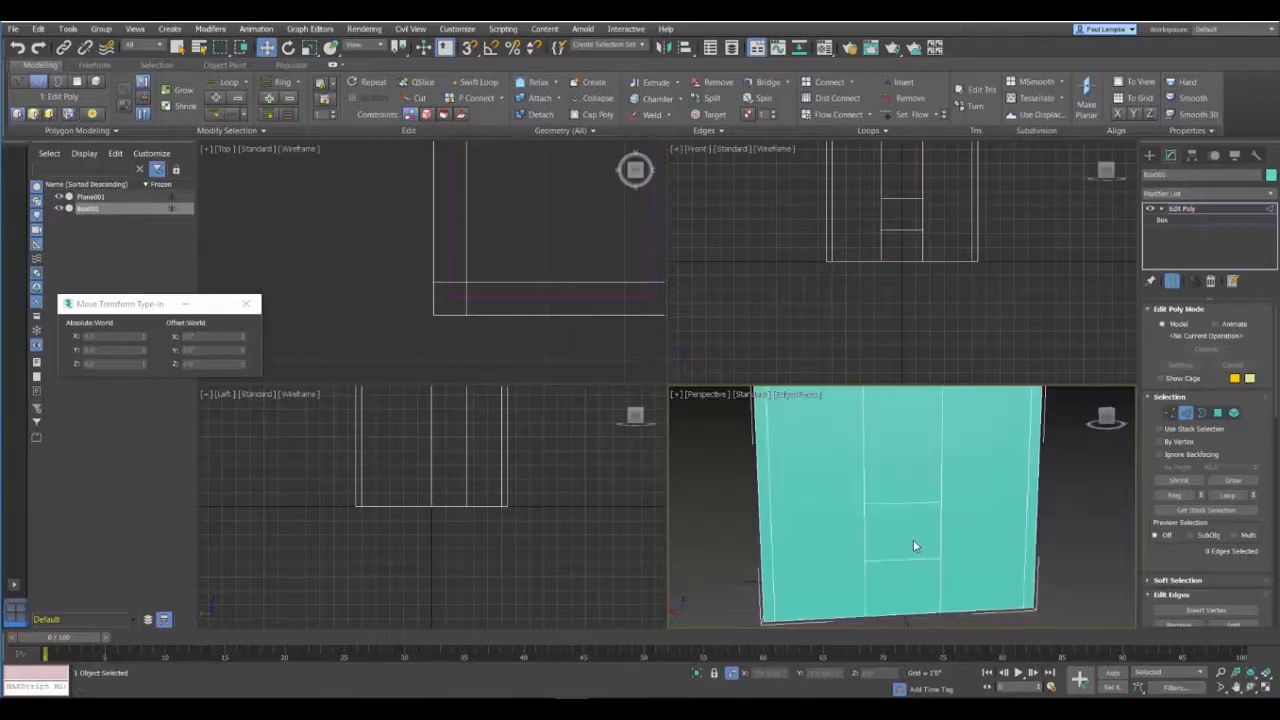
middle_click_drag(988, 490, 980, 500, "alt")
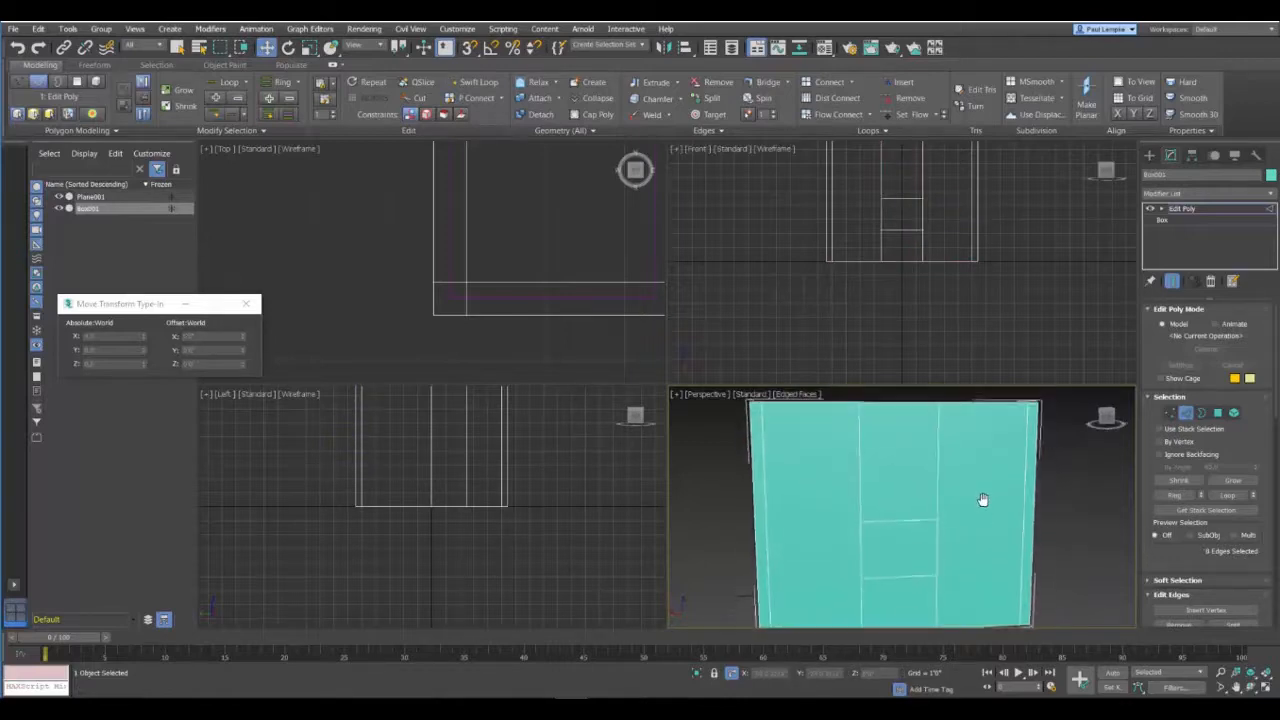
left_click(895, 520)
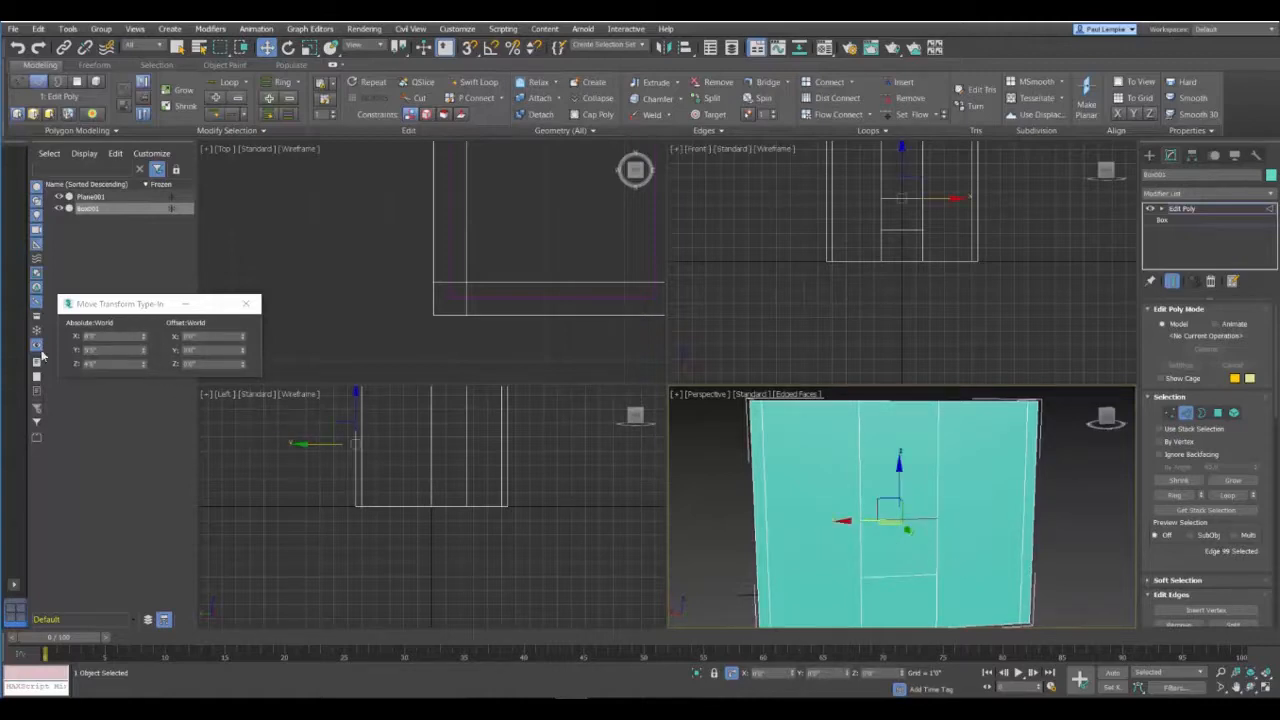
left_click_drag(132, 309, 129, 323)
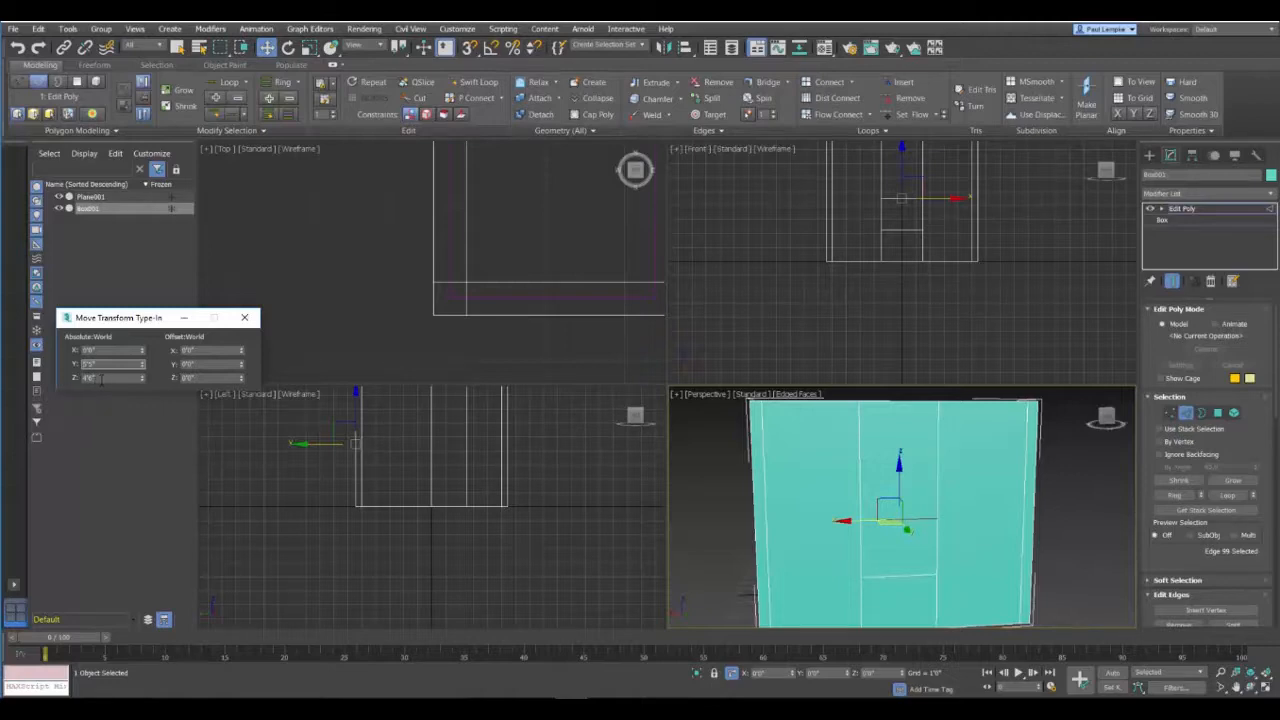
left_click(89, 378)
key("Return")
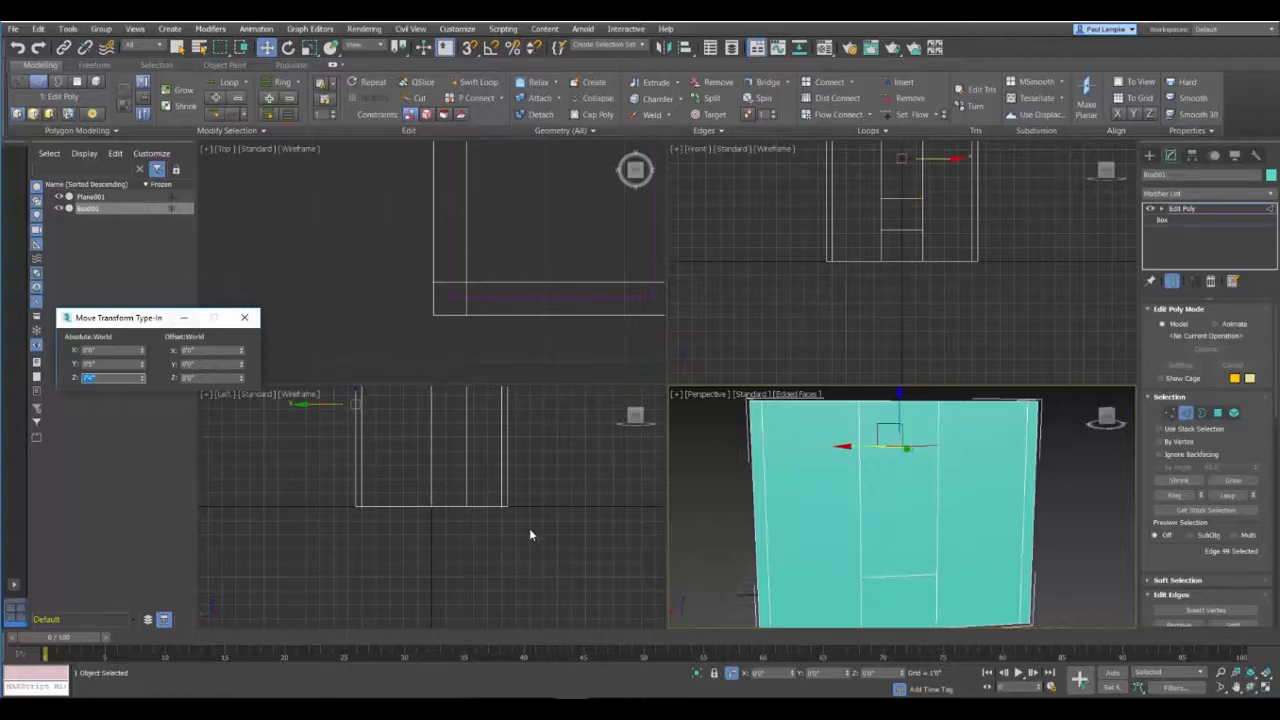
middle_click_drag(917, 506, 803, 548, "alt")
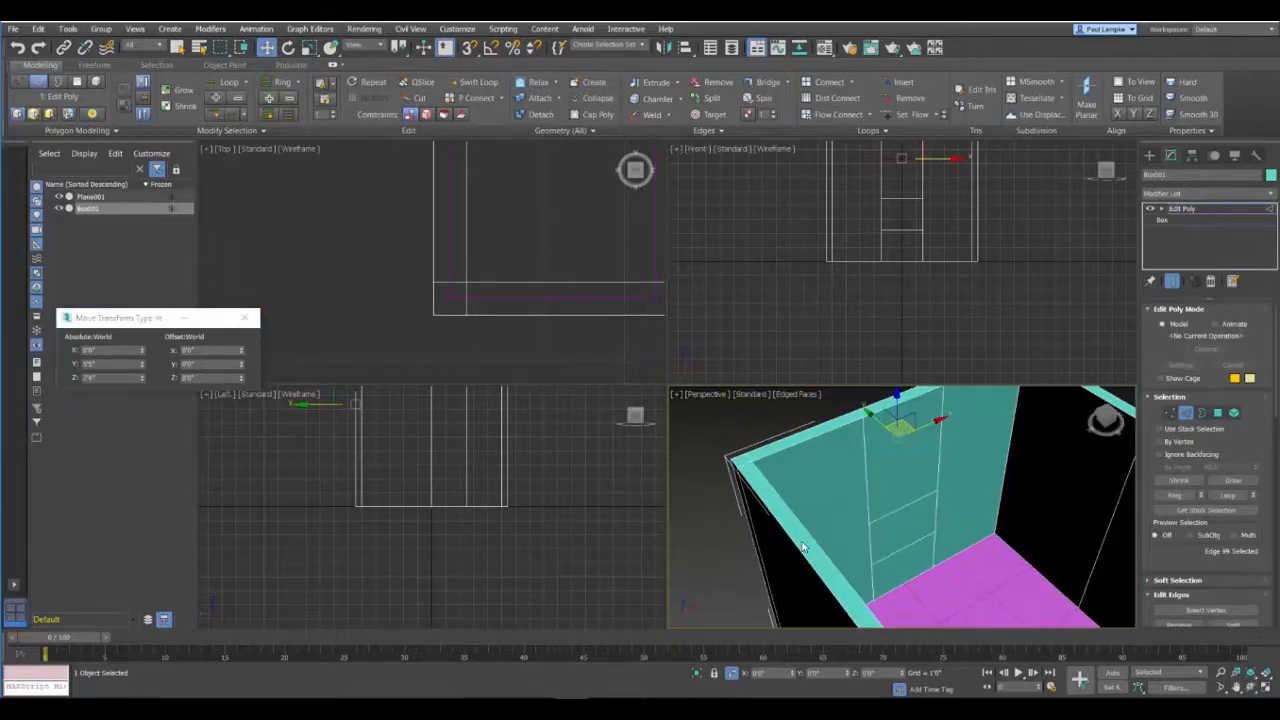
left_click(886, 516)
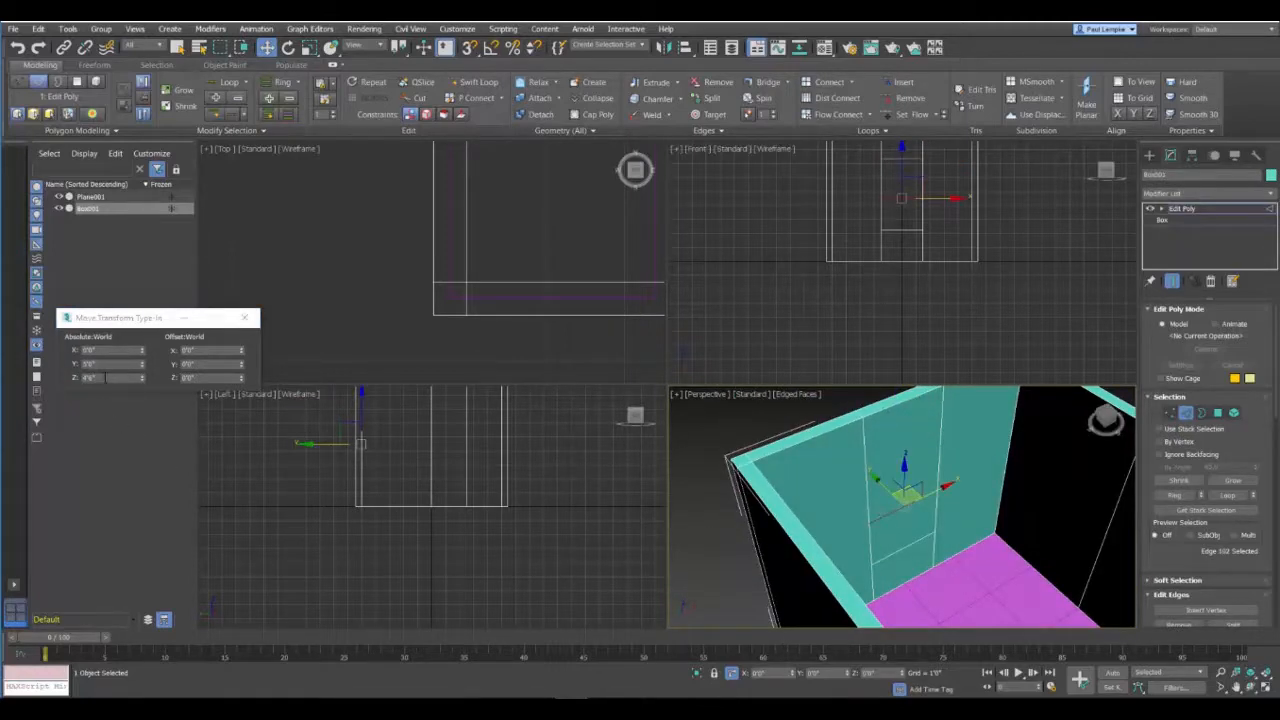
double_click(107, 379)
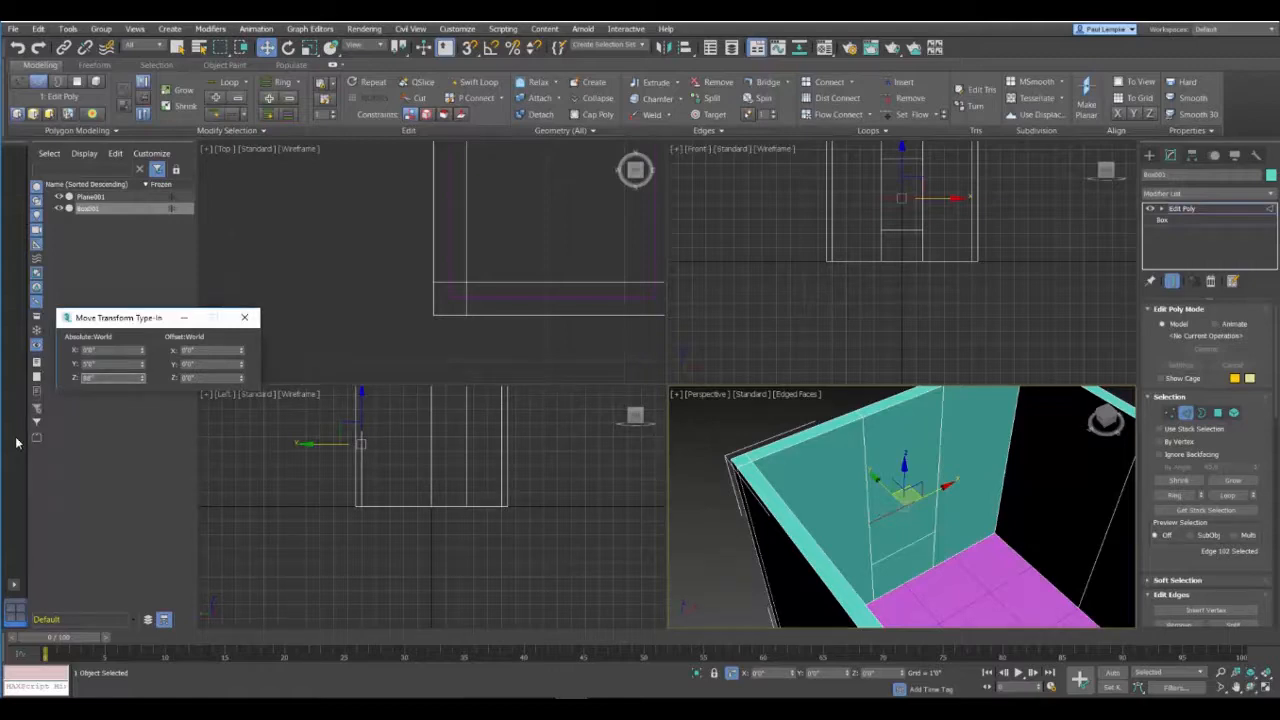
key("Return")
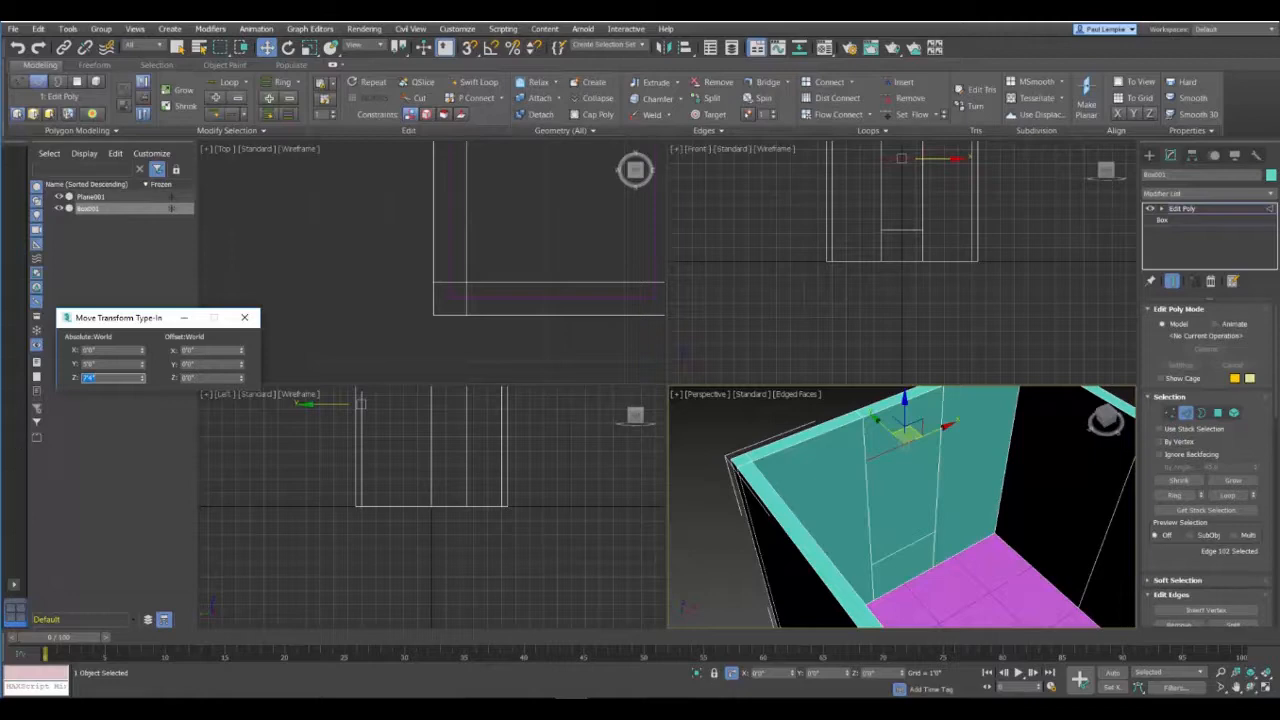
Step: Move the lower horizontal edge of the middle segment to an absolute Z of 3'2" on both the inner and outer wall faces
left_click(892, 550)
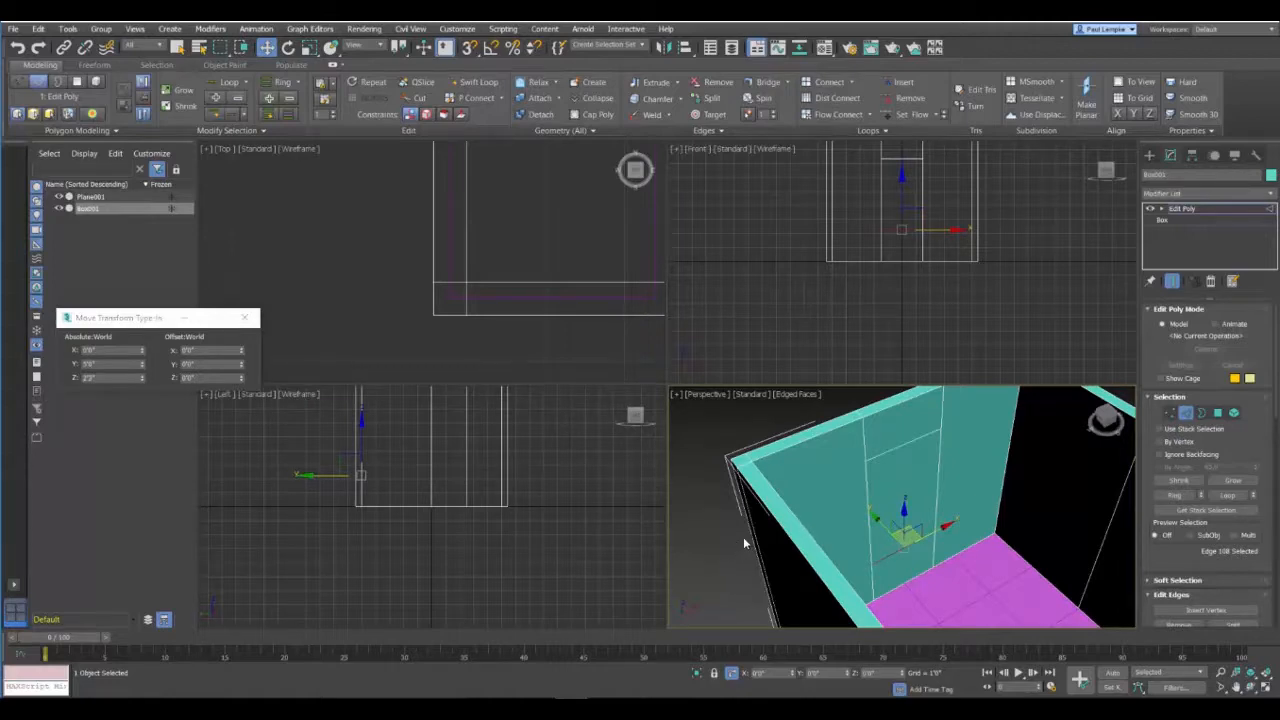
left_click(107, 379)
type("3")
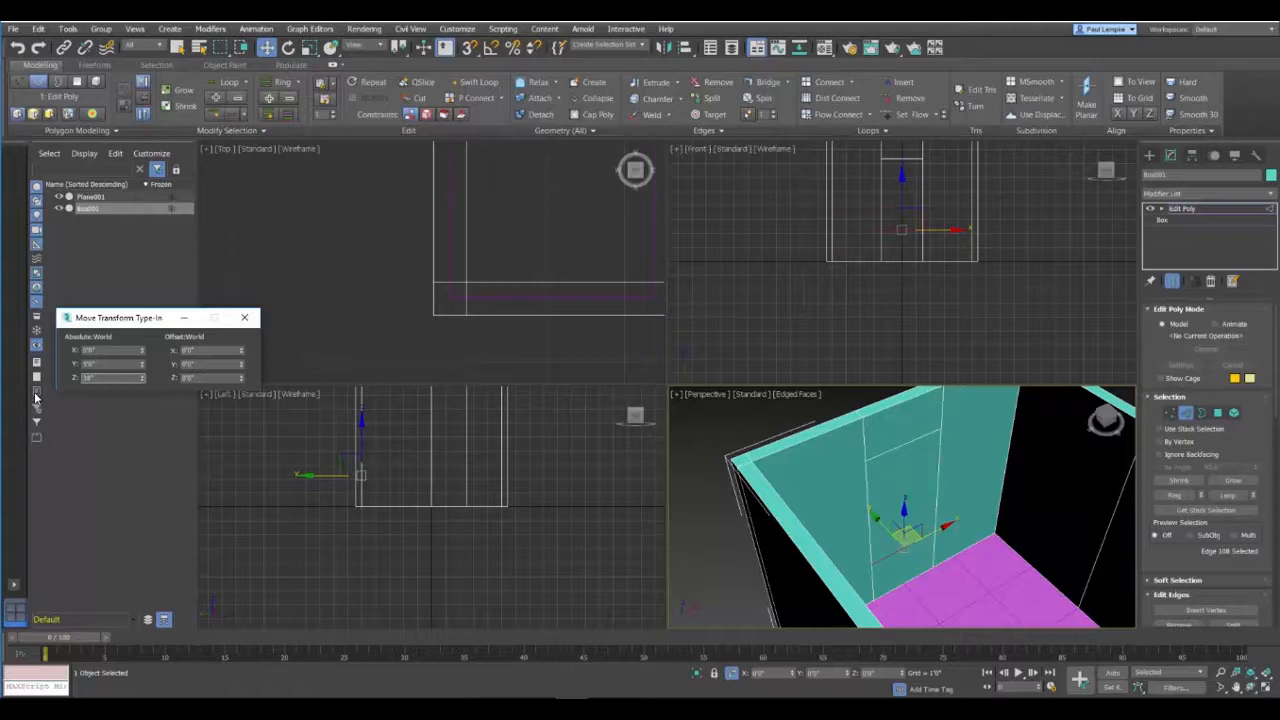
key("Return")
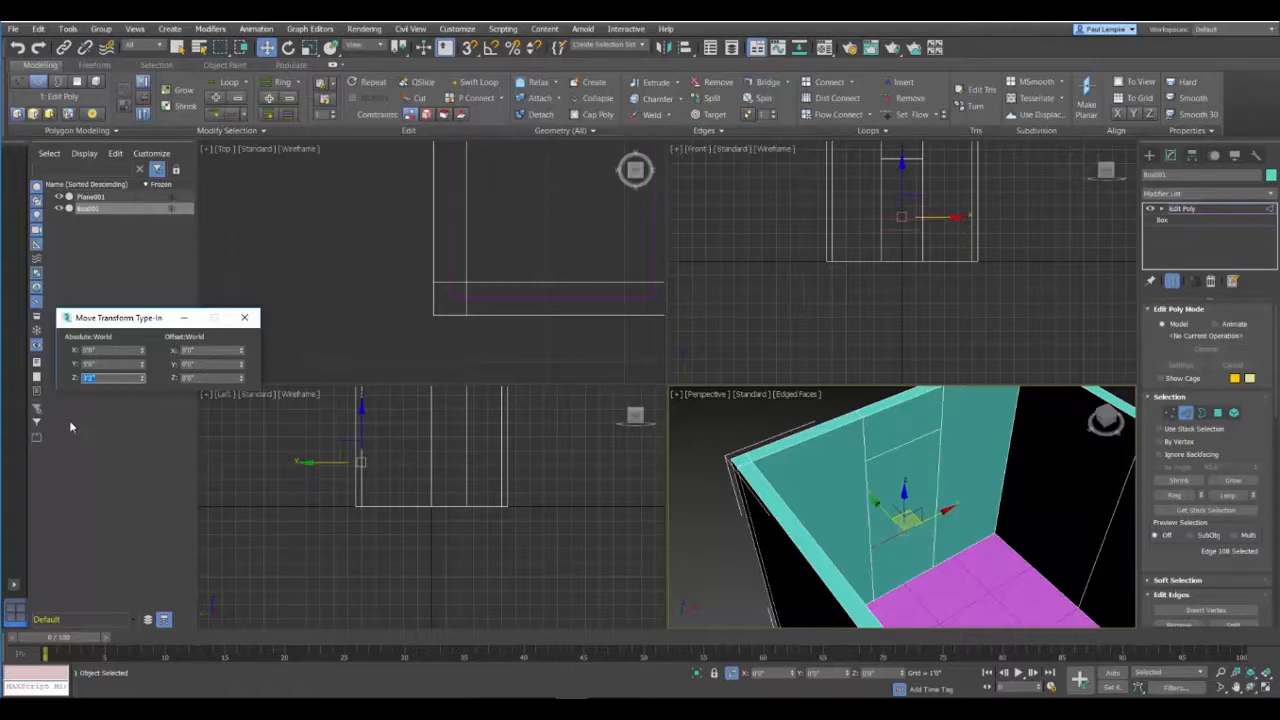
middle_click_drag(717, 510, 925, 575, "alt")
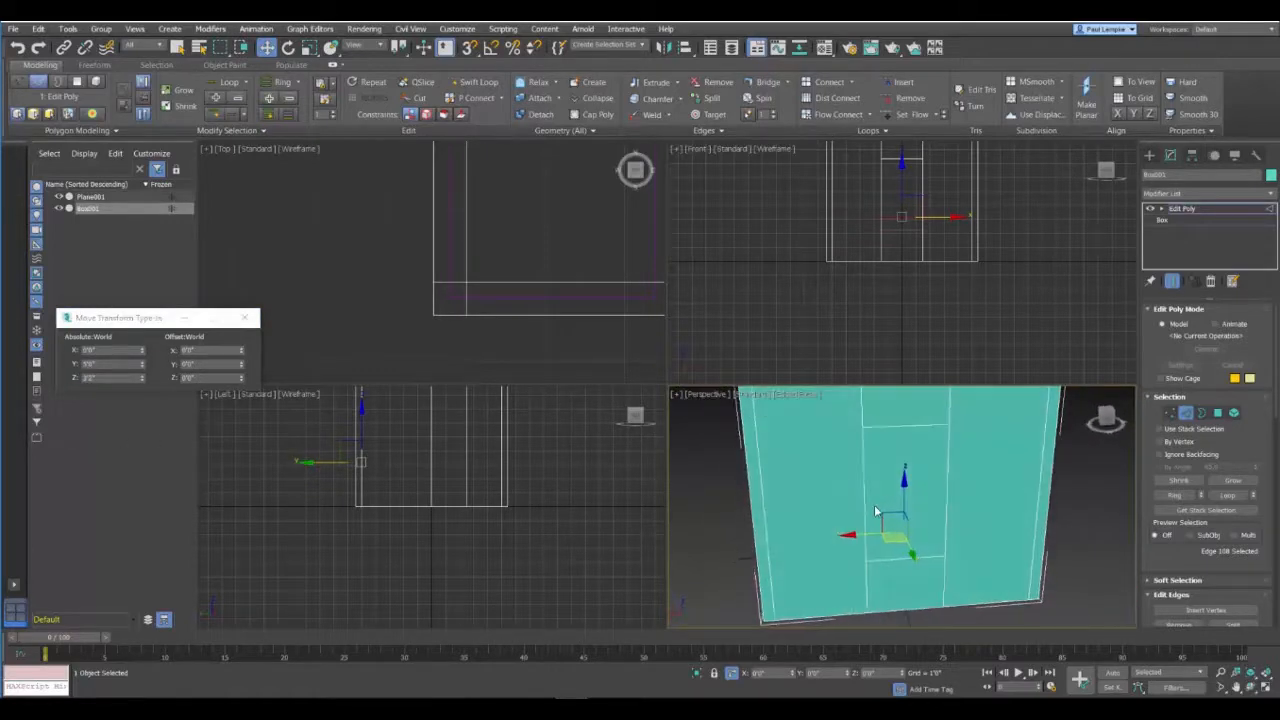
left_click(932, 558)
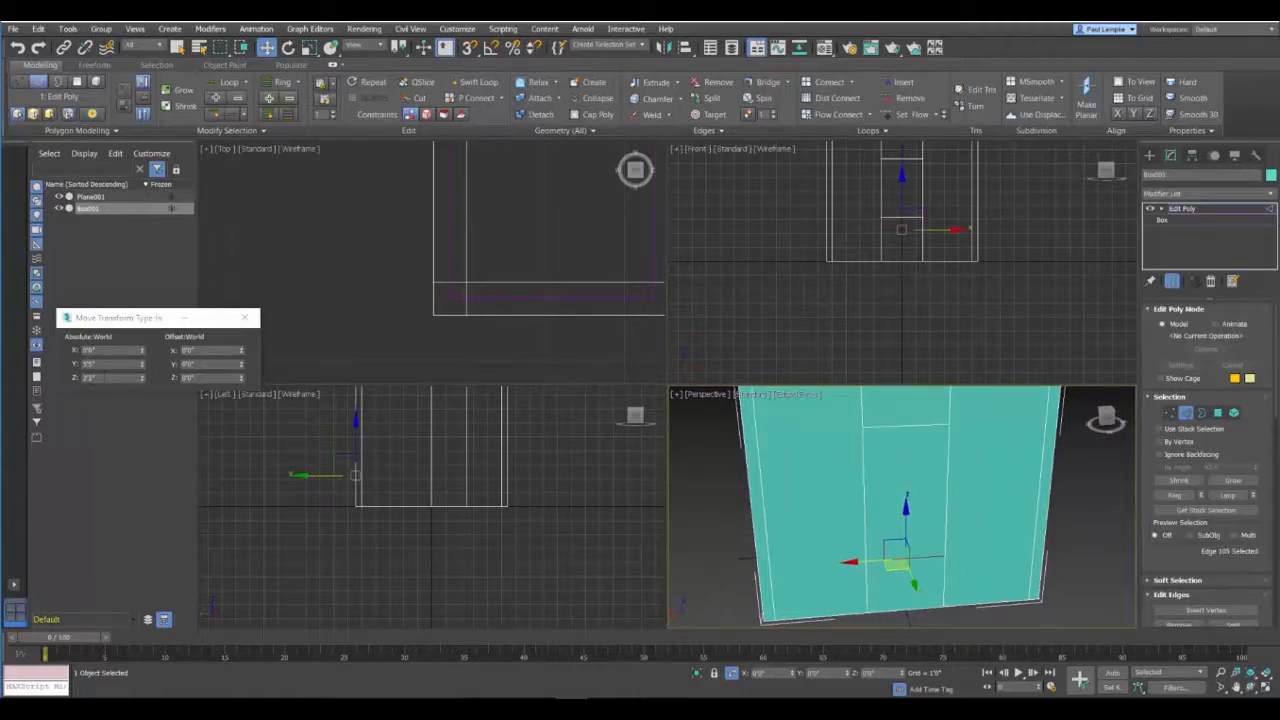
left_click(105, 378)
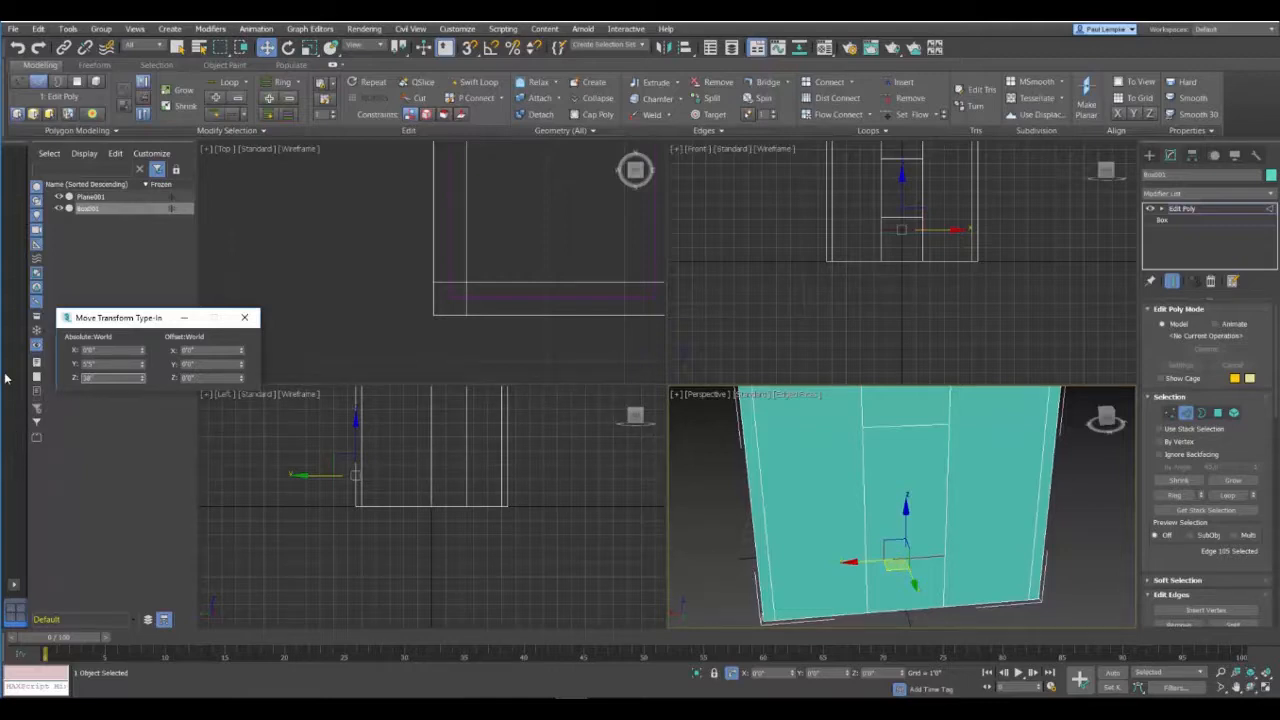
key("Return")
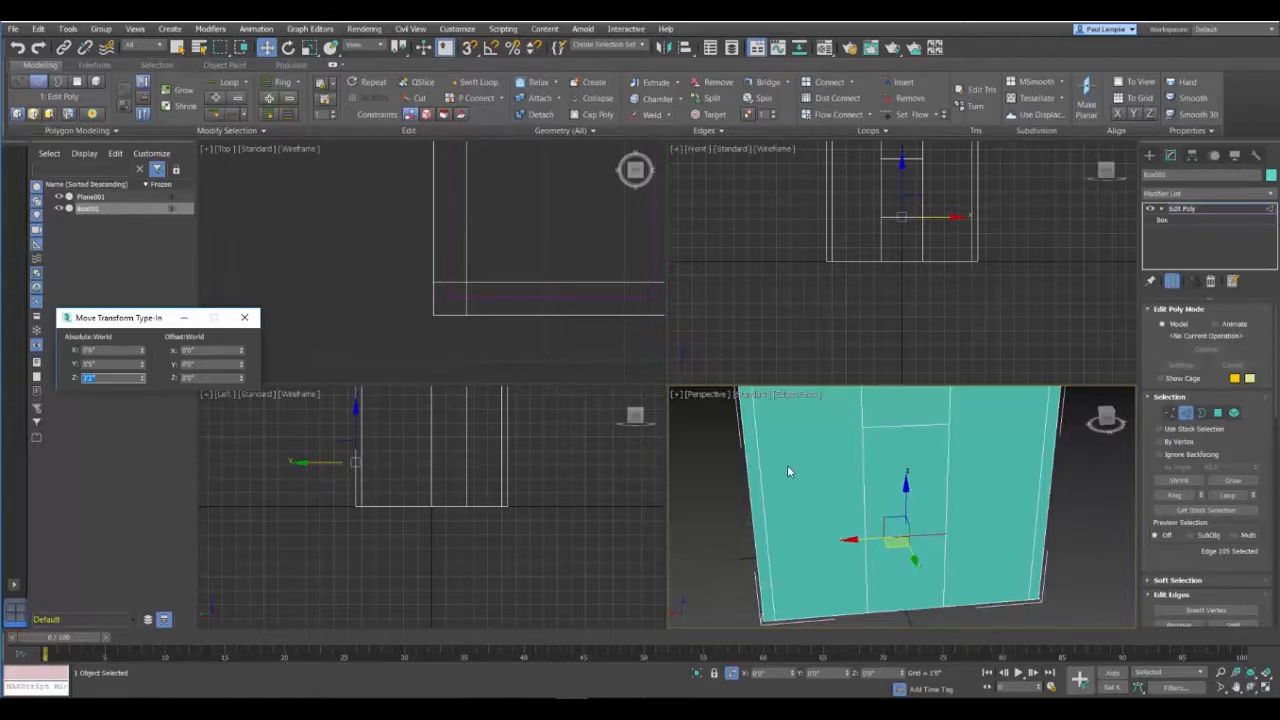
Step: Cut the window opening by deleting the outer and inner polygons between the two horizontal edges, with the perspective view maximized
middle_click_drag(706, 492, 726, 466, "alt")
key("alt+w")
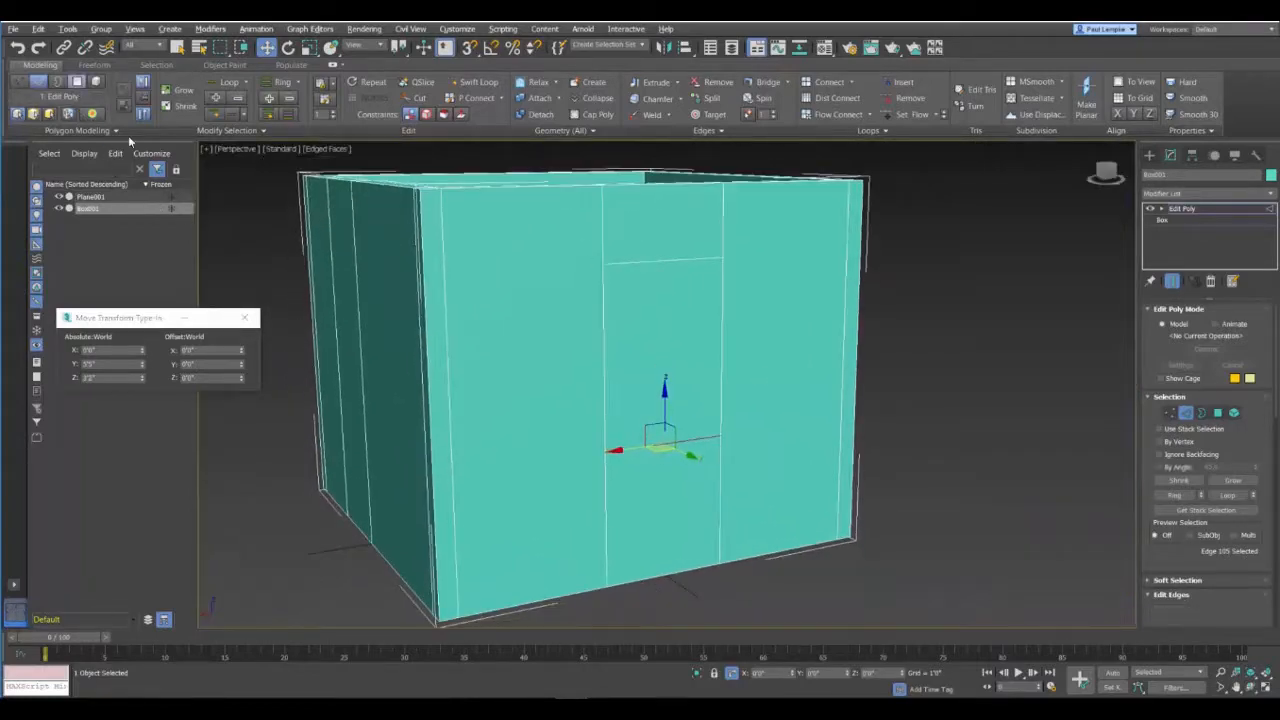
key("4")
left_click(652, 323)
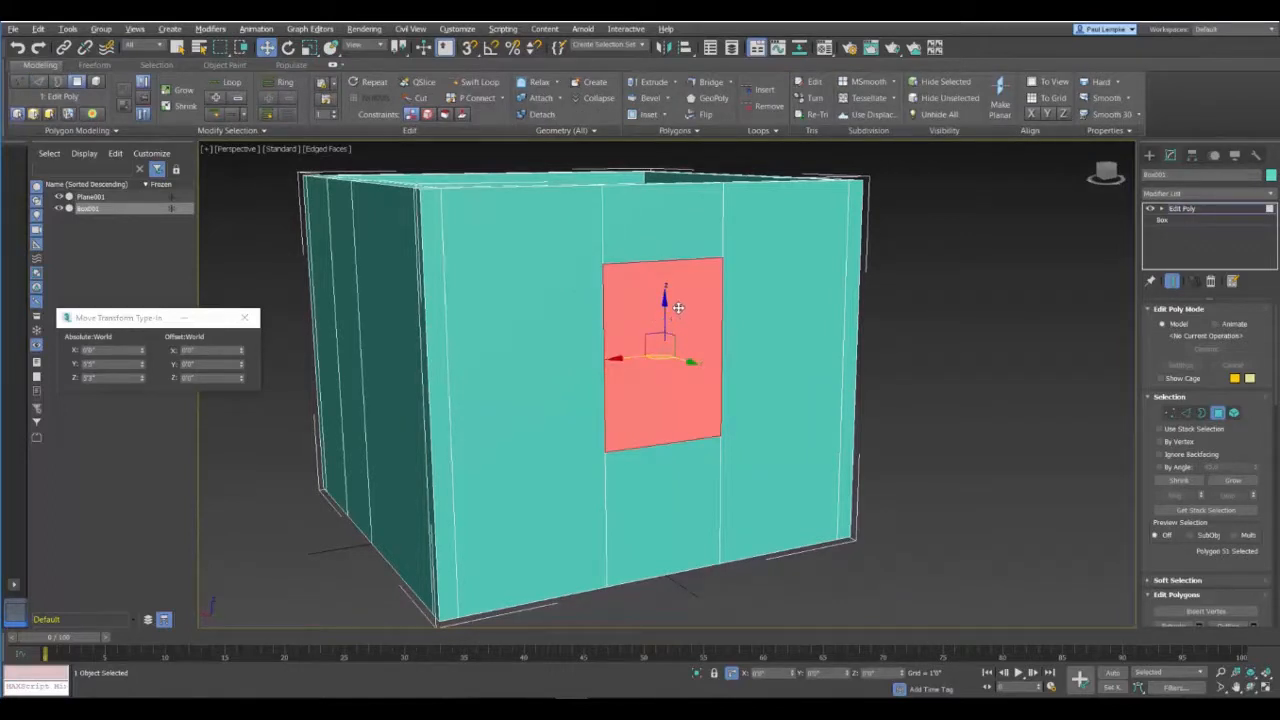
key("Delete")
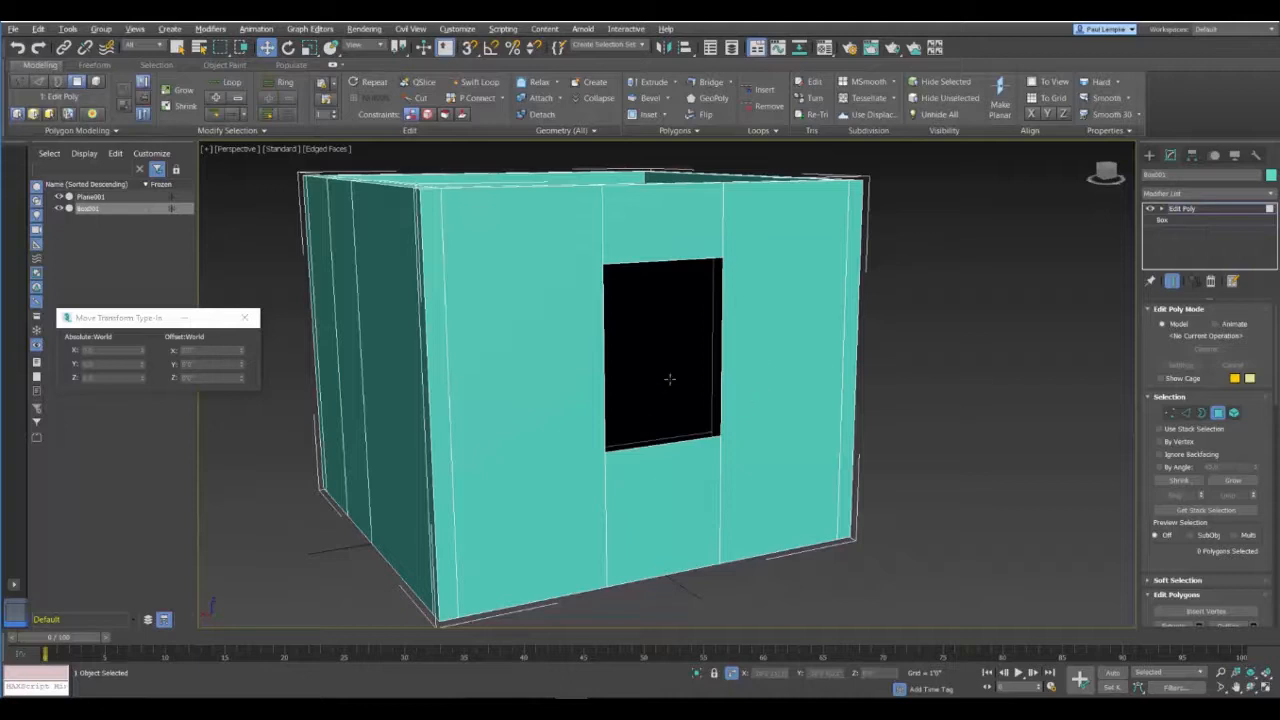
left_click(640, 320)
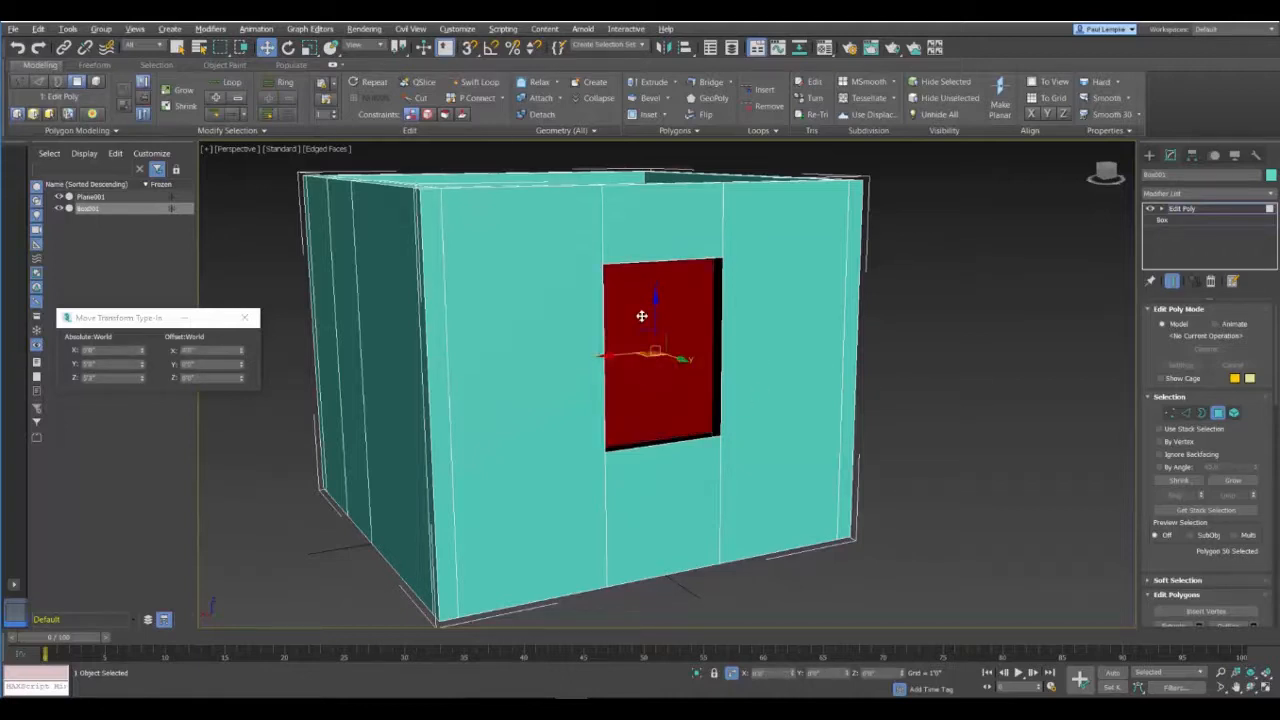
key("Delete")
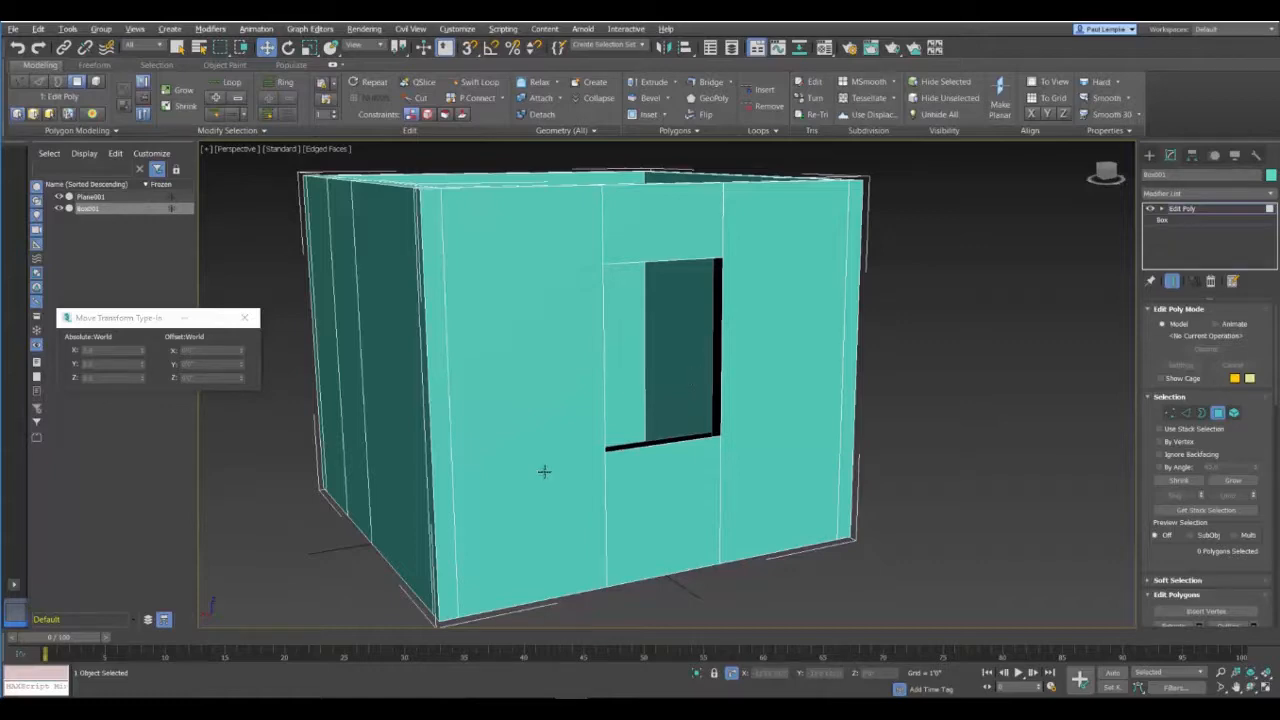
middle_click_drag(543, 471, 760, 380, "alt")
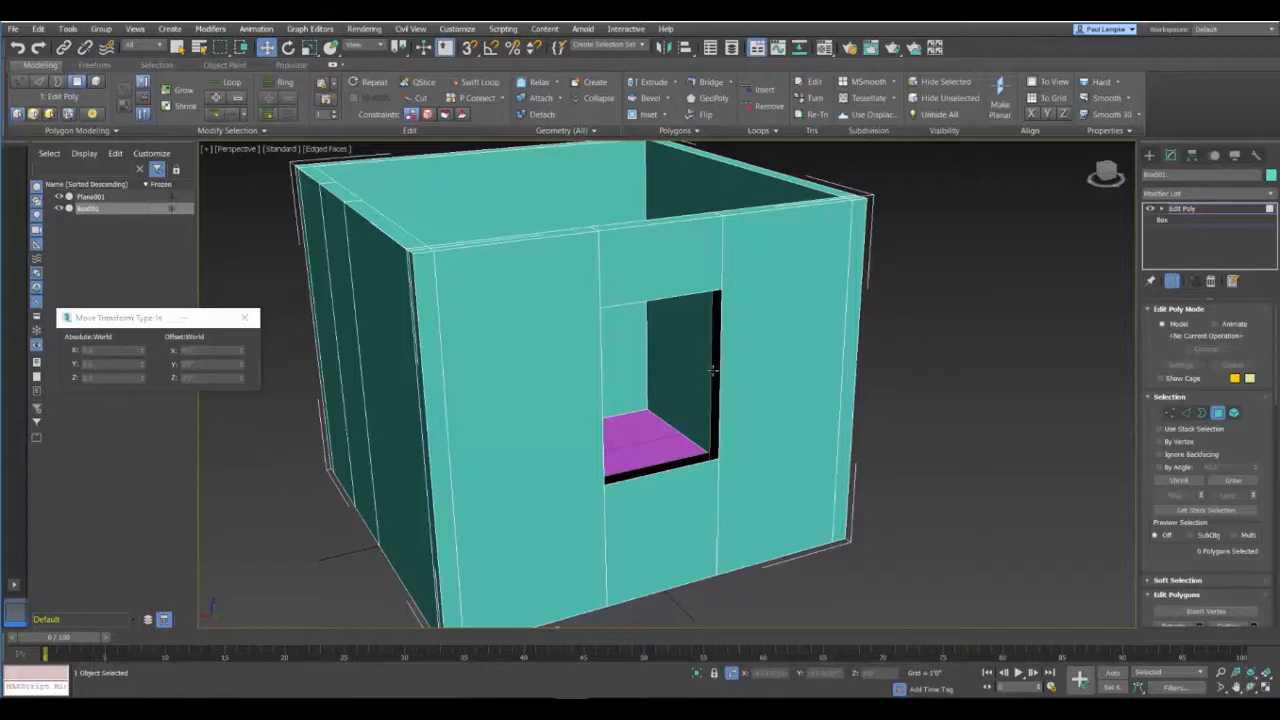
mouse_move(708, 372)
middle_mouse_down("alt")
mouse_move(654, 397)
mouse_move(634, 363)
mouse_move(700, 354)
mouse_move(712, 382)
middle_mouse_up("alt")
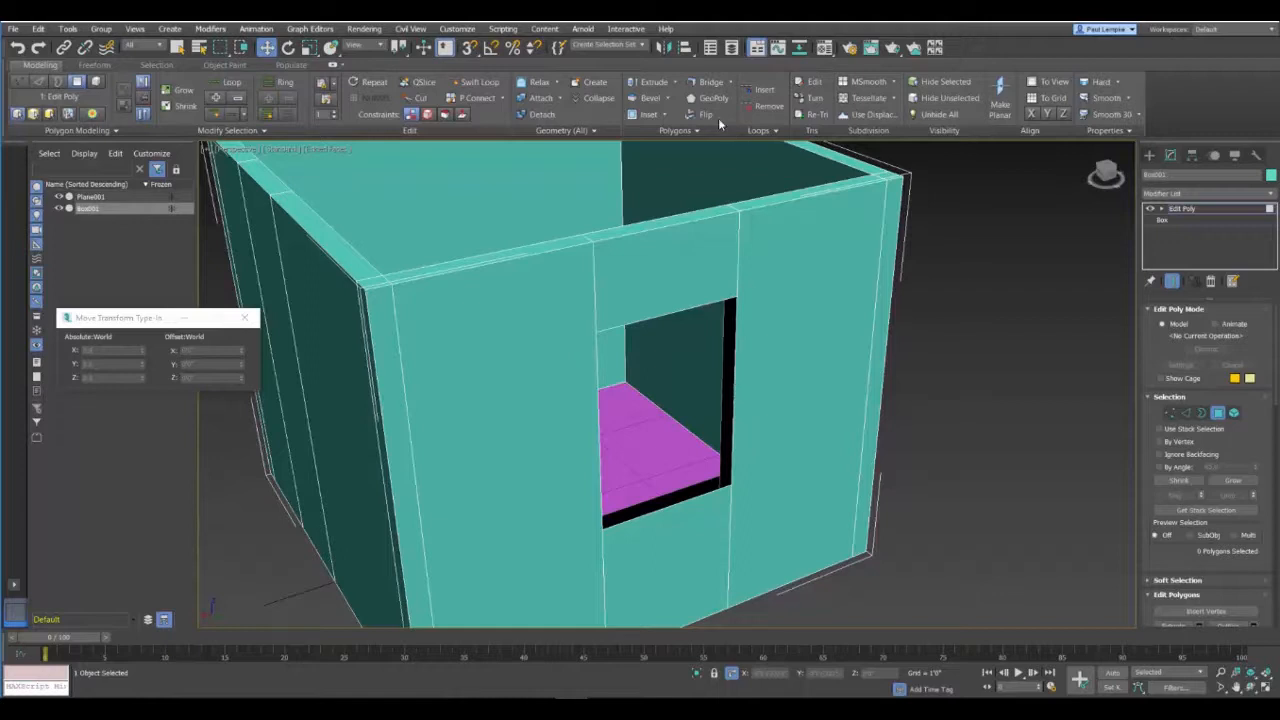
Step: Bridge the inner and outer borders of the window opening to close the wall thickness around it
left_click(57, 81)
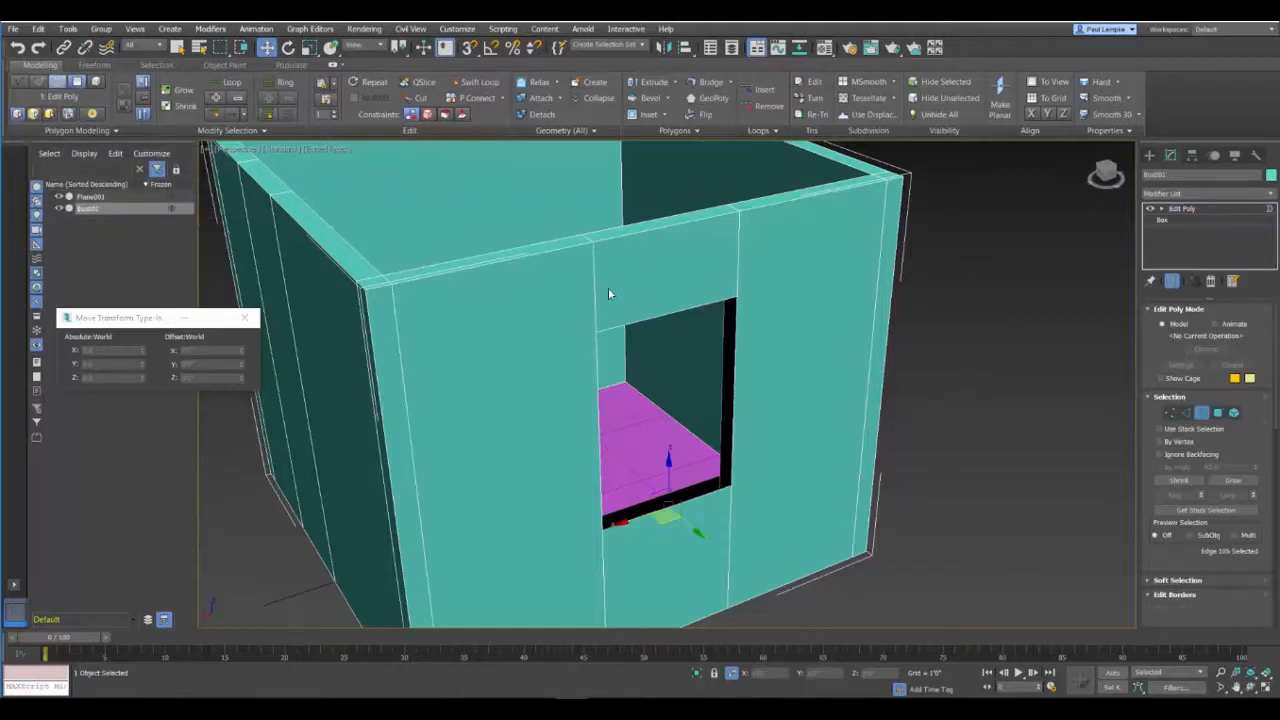
left_click(720, 367)
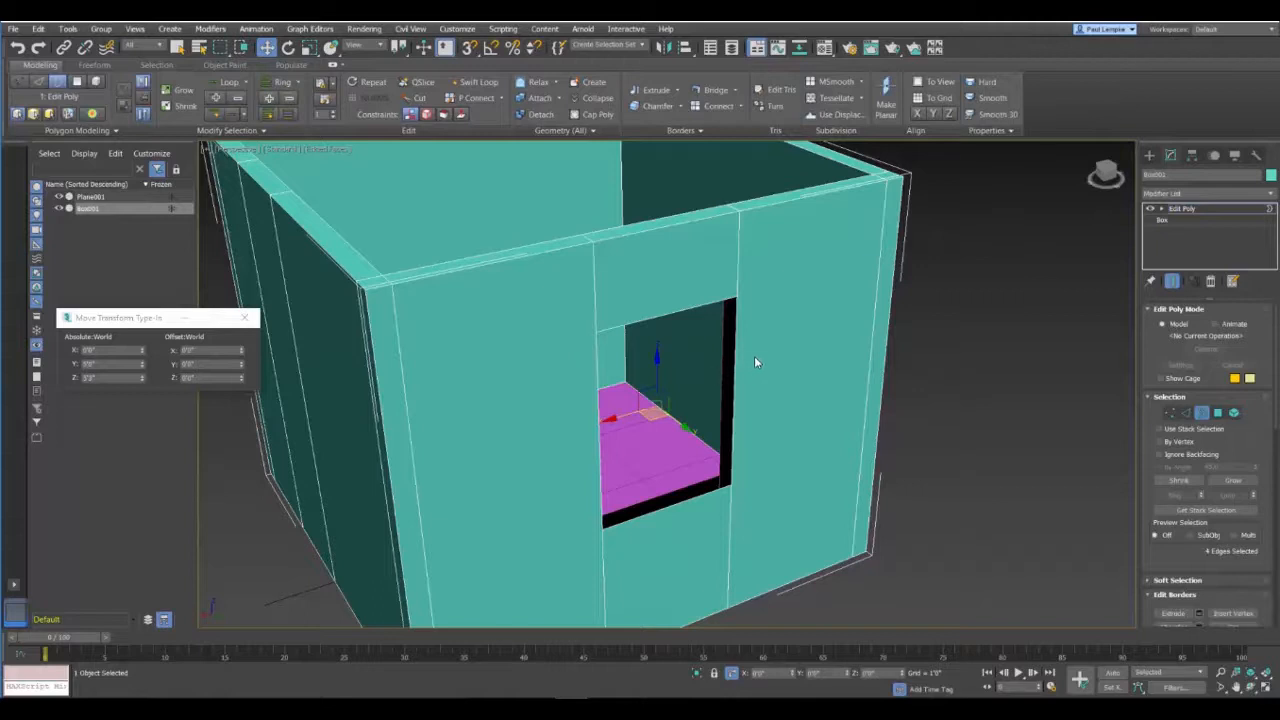
left_click(598, 461, "ctrl")
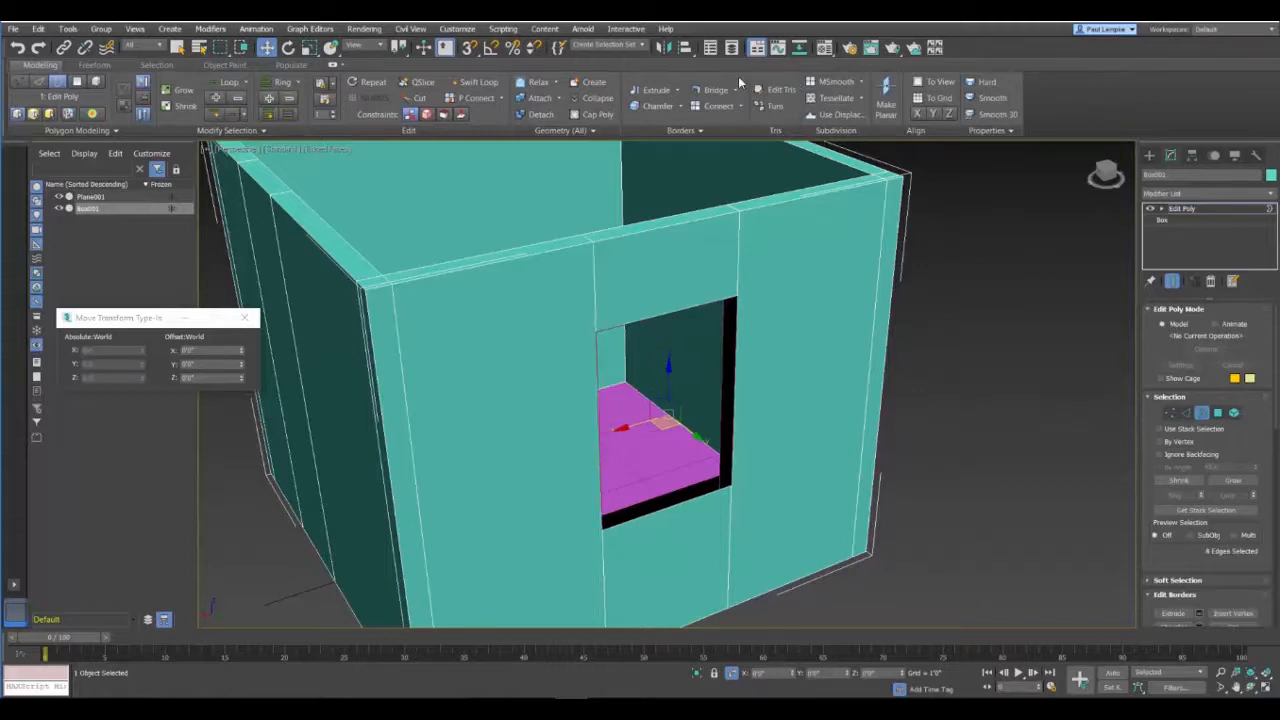
left_click(717, 91)
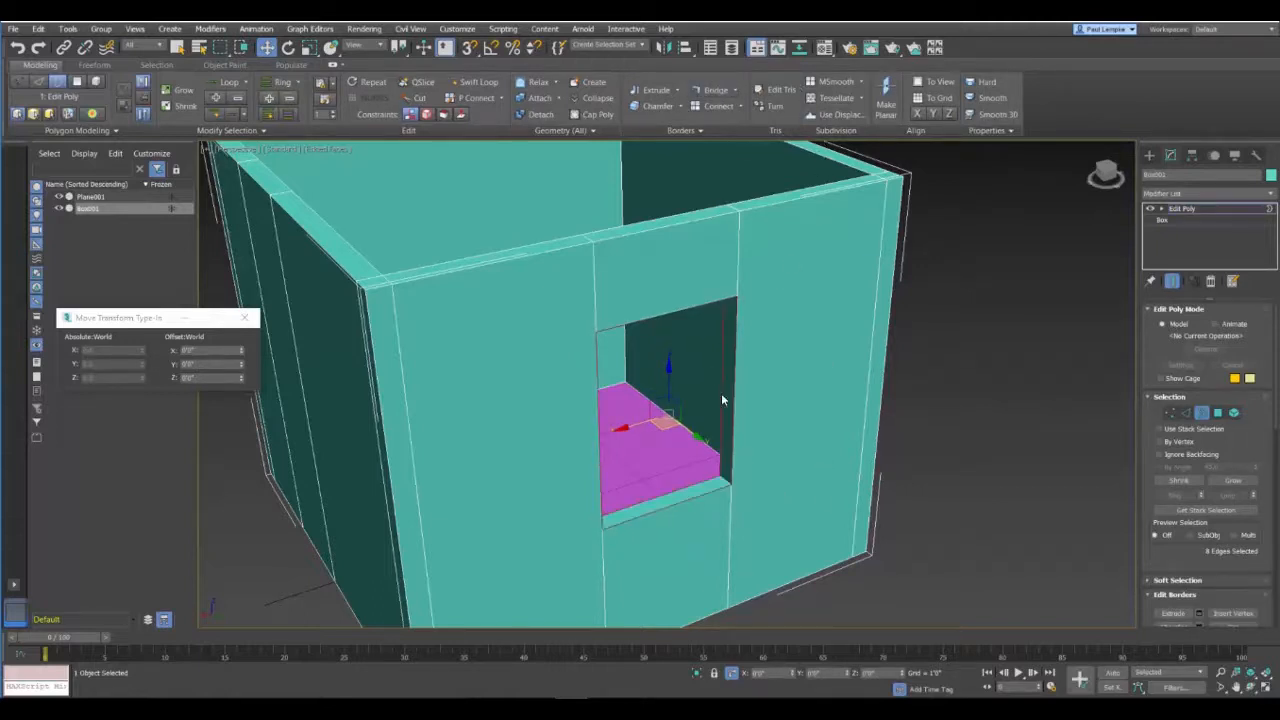
mouse_move(685, 468)
middle_mouse_down("alt")
mouse_move(617, 427)
mouse_move(640, 400)
mouse_move(694, 474)
middle_mouse_up("alt")
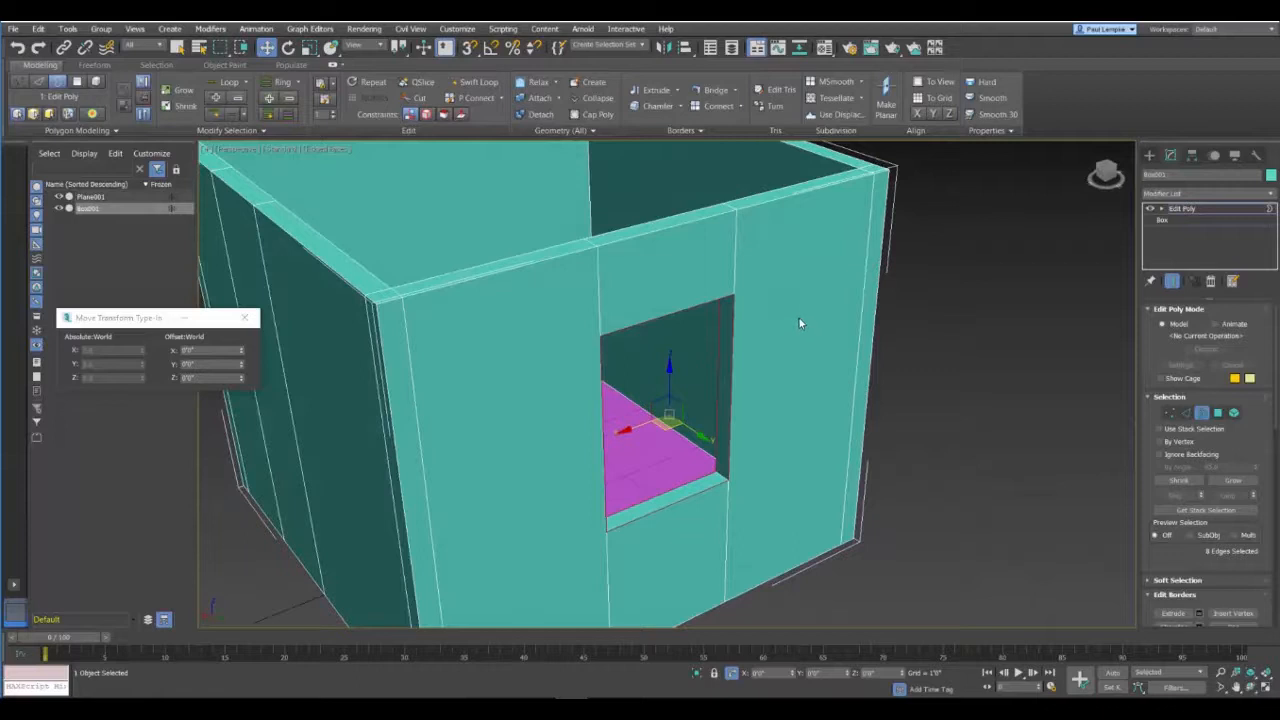
Step: Undo the border bridge and the polygon deletions to restore the outer and inner window polygons
key("ctrl+z")
key("ctrl+z")
key("ctrl+z")
key("ctrl+z")
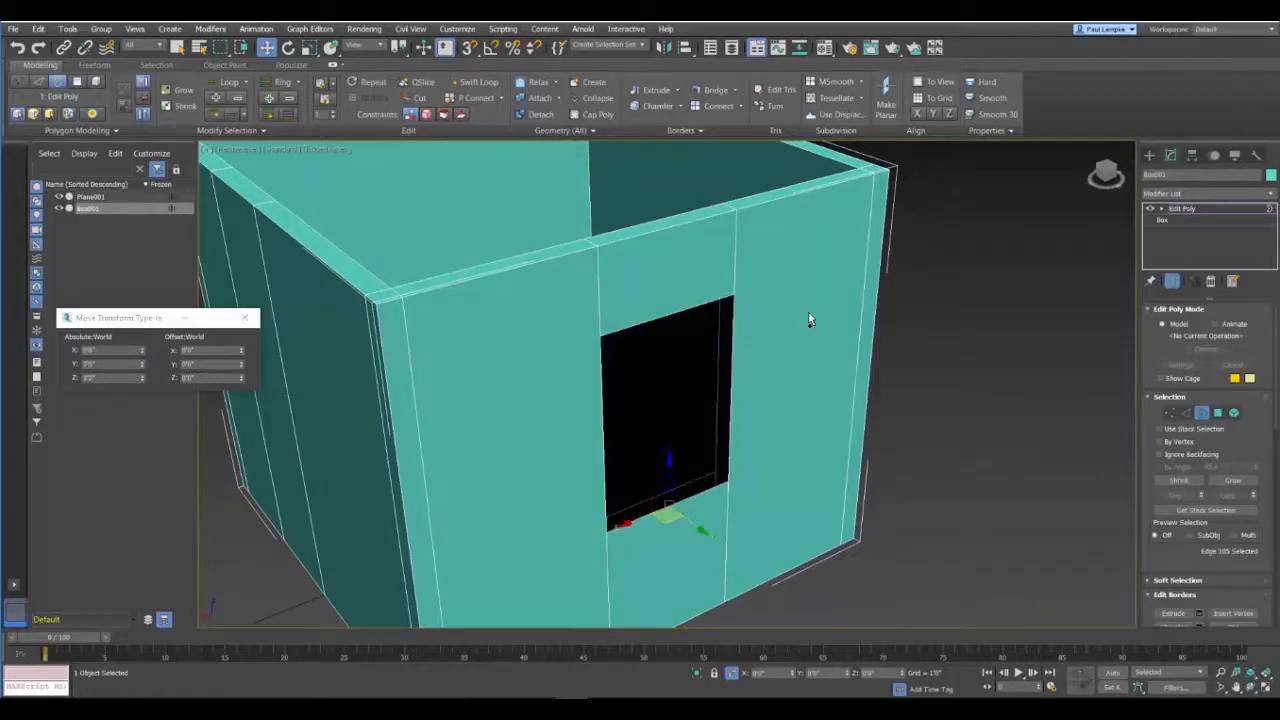
key("ctrl+z")
left_click(693, 389)
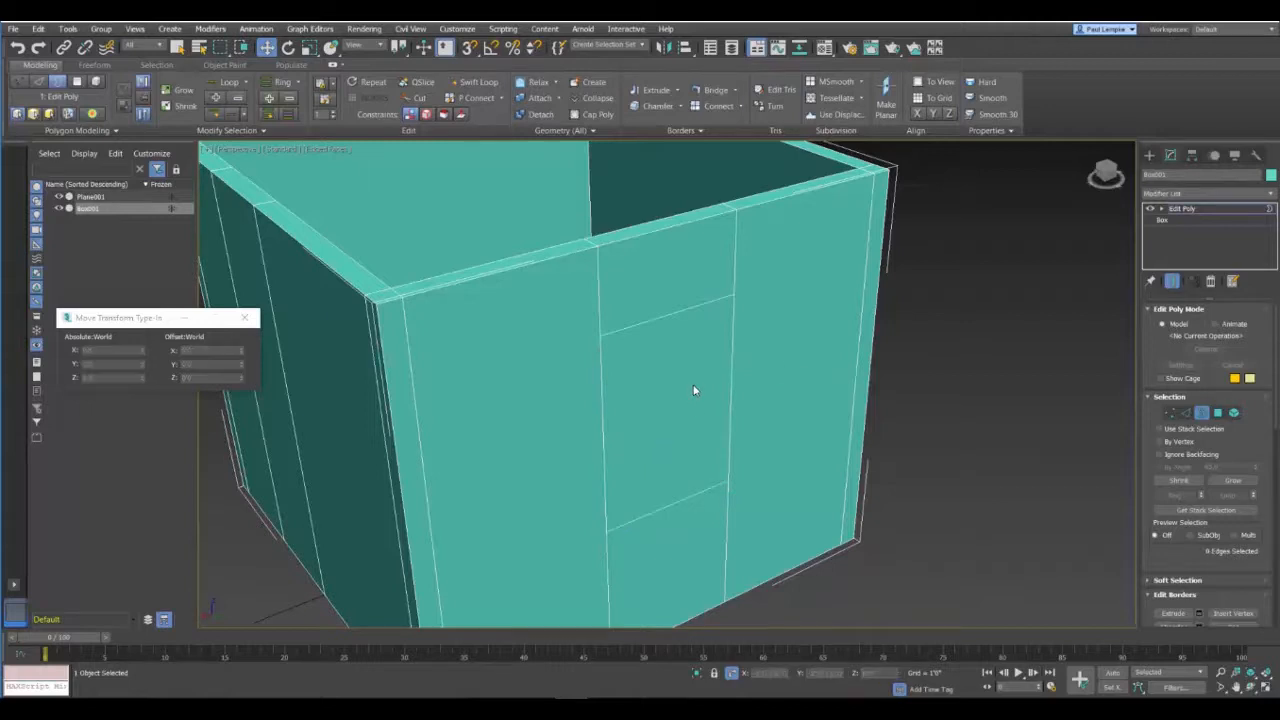
Step: Bridge the outer and inner polygons between the two horizontal edges to cut the window opening with closed sides
left_click(76, 81)
left_click(605, 377)
middle_click_drag(806, 449, 581, 468, "alt")
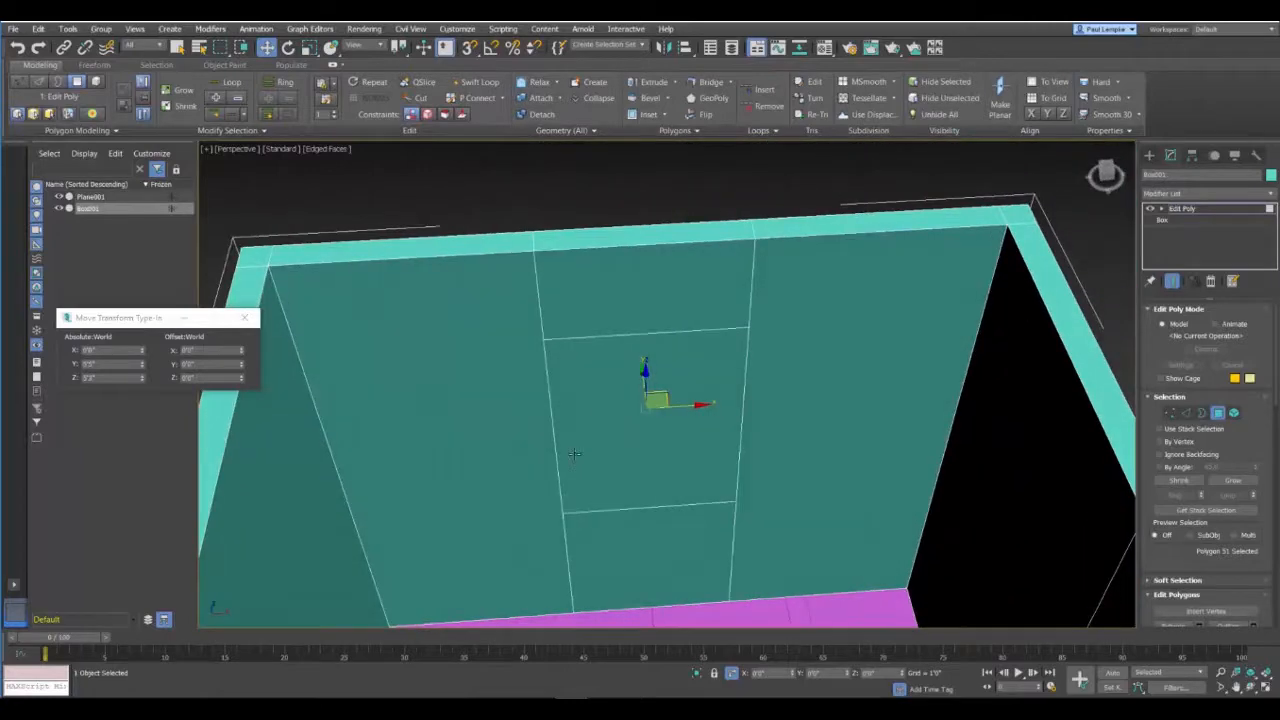
left_click(638, 370, "ctrl")
middle_click_drag(450, 392, 628, 333, "alt")
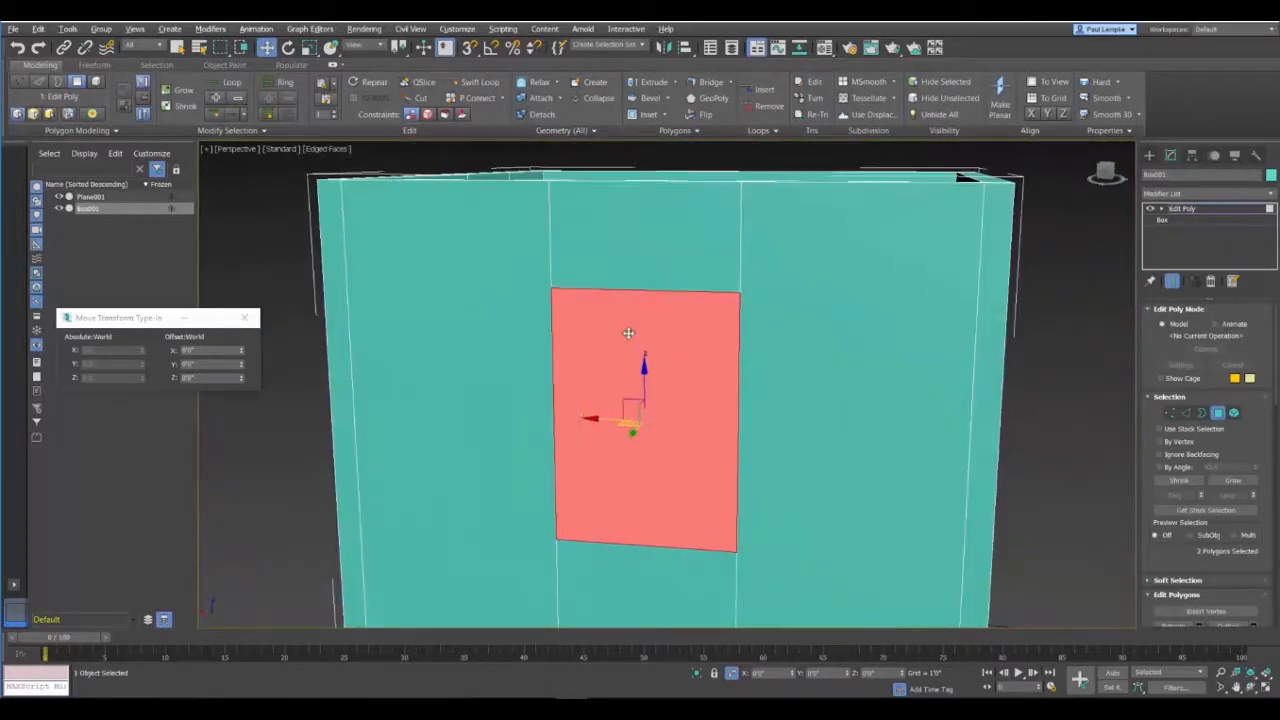
left_click(708, 82)
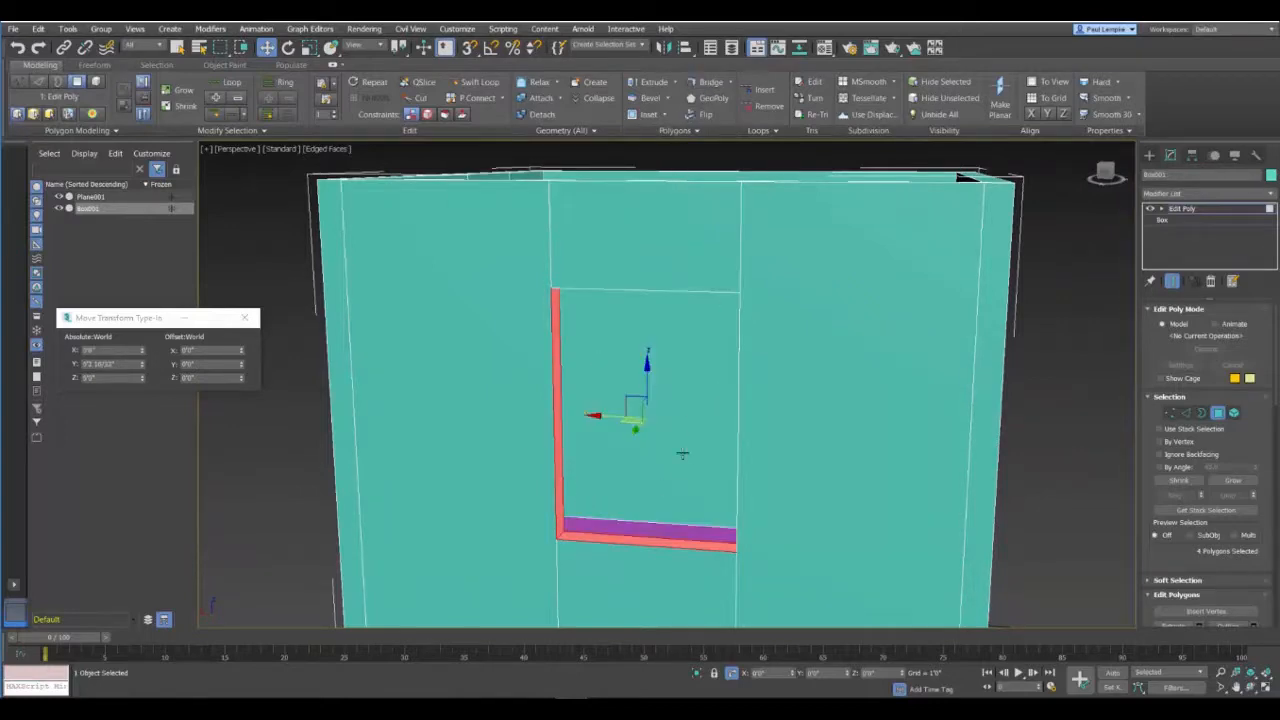
middle_click_drag(583, 452, 622, 467, "alt")
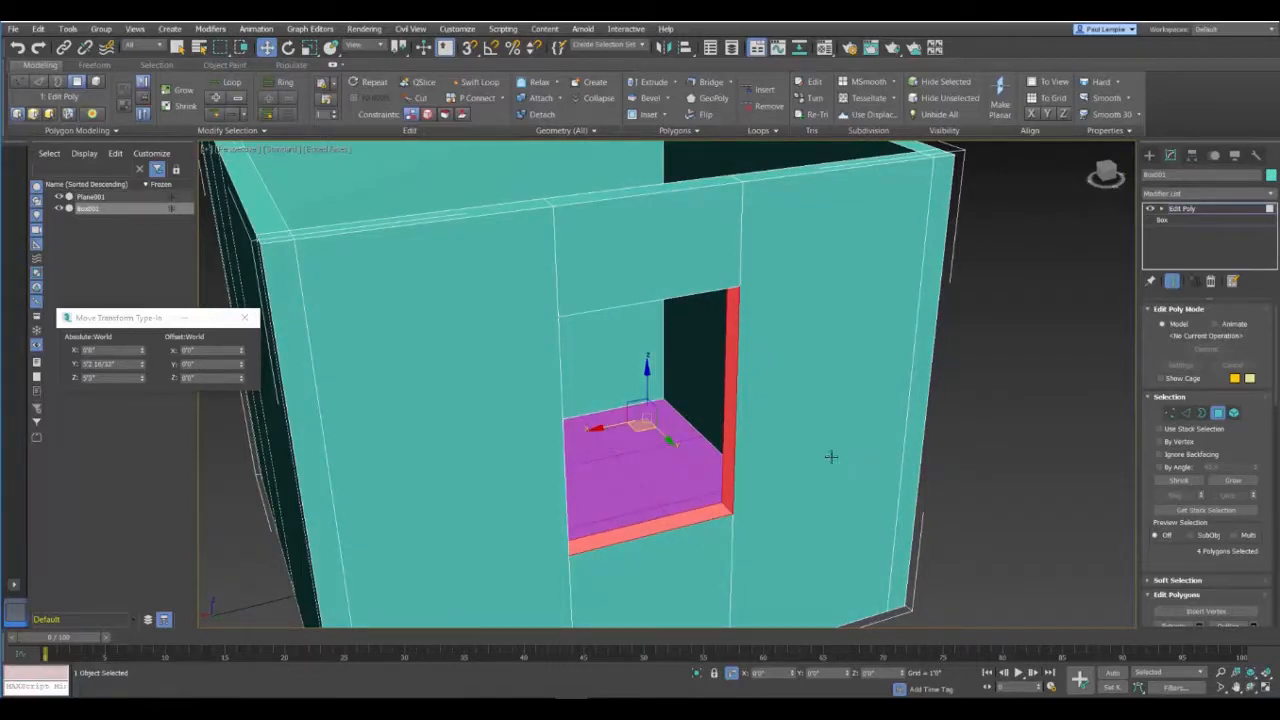
scroll(536, 420, "down", 4)
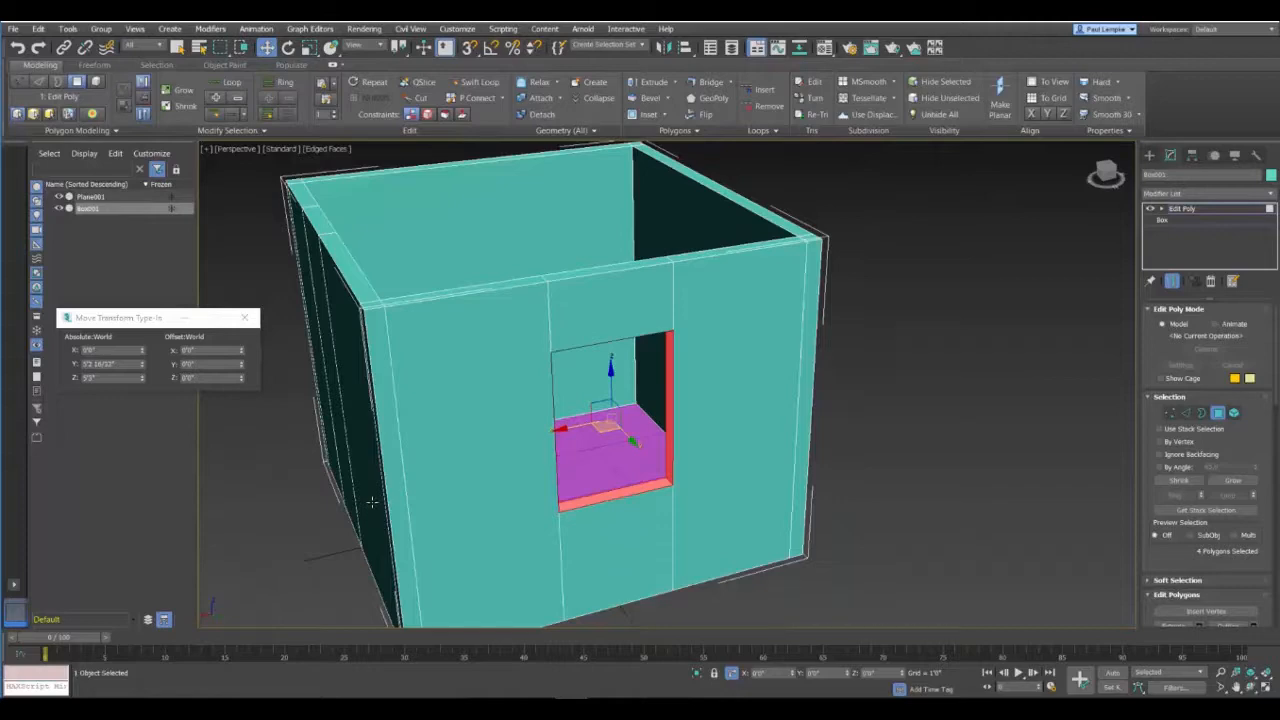
Step: Paint-connect one horizontal edge across the narrow door segment of the adjacent wall on both its outer and inner faces
middle_click_drag(225, 535, 569, 260, "alt")
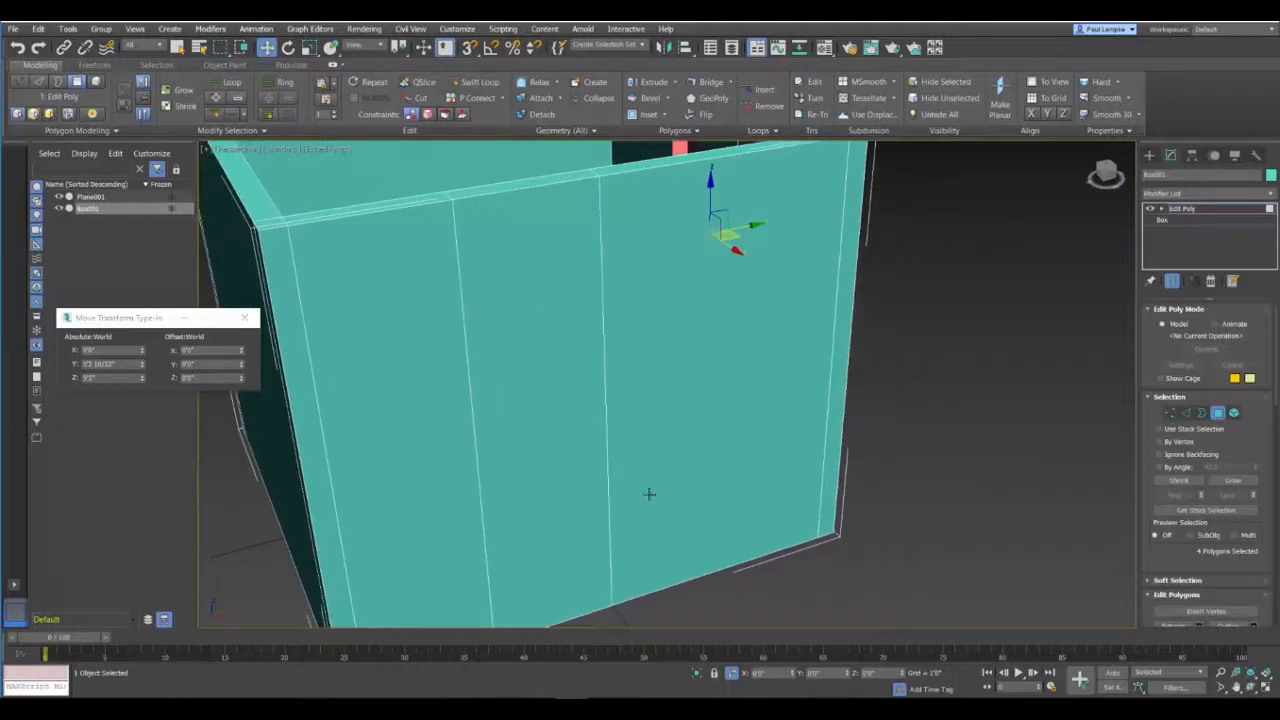
mouse_move(651, 491)
middle_mouse_down("alt")
mouse_move(634, 477)
mouse_move(637, 487)
middle_mouse_up("alt")
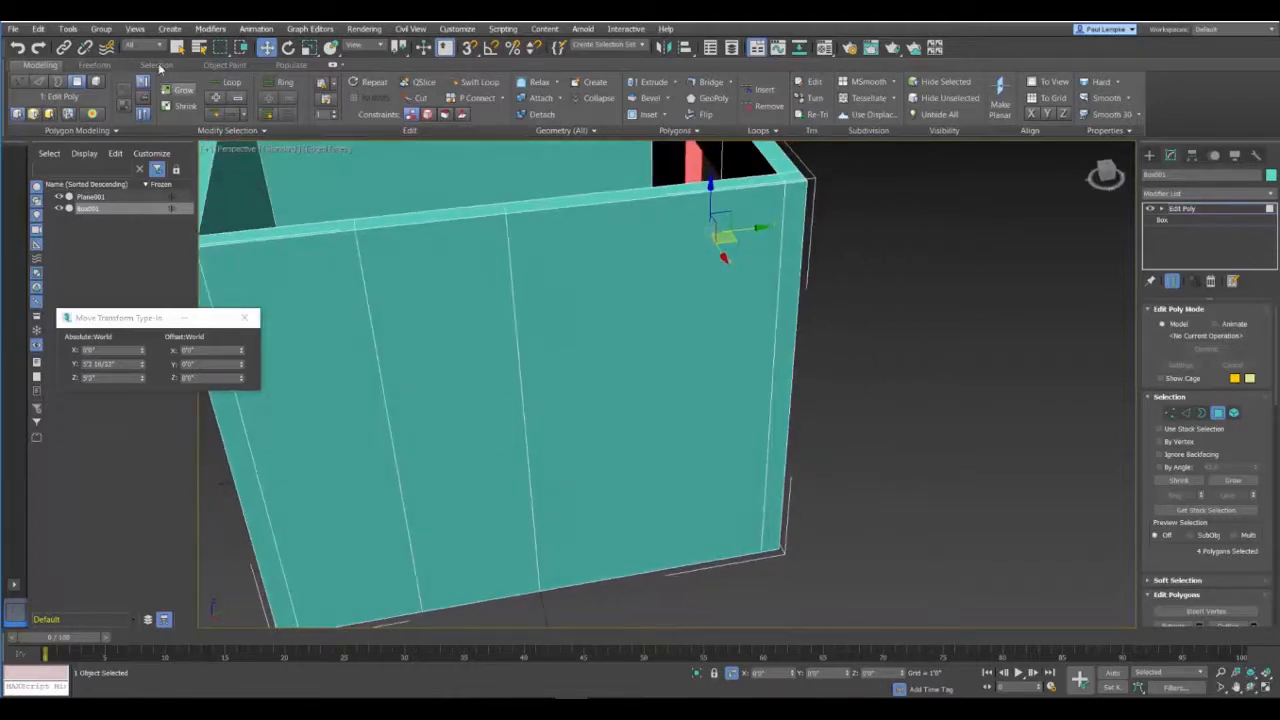
left_click(37, 83)
left_click_drag(590, 375, 589, 400)
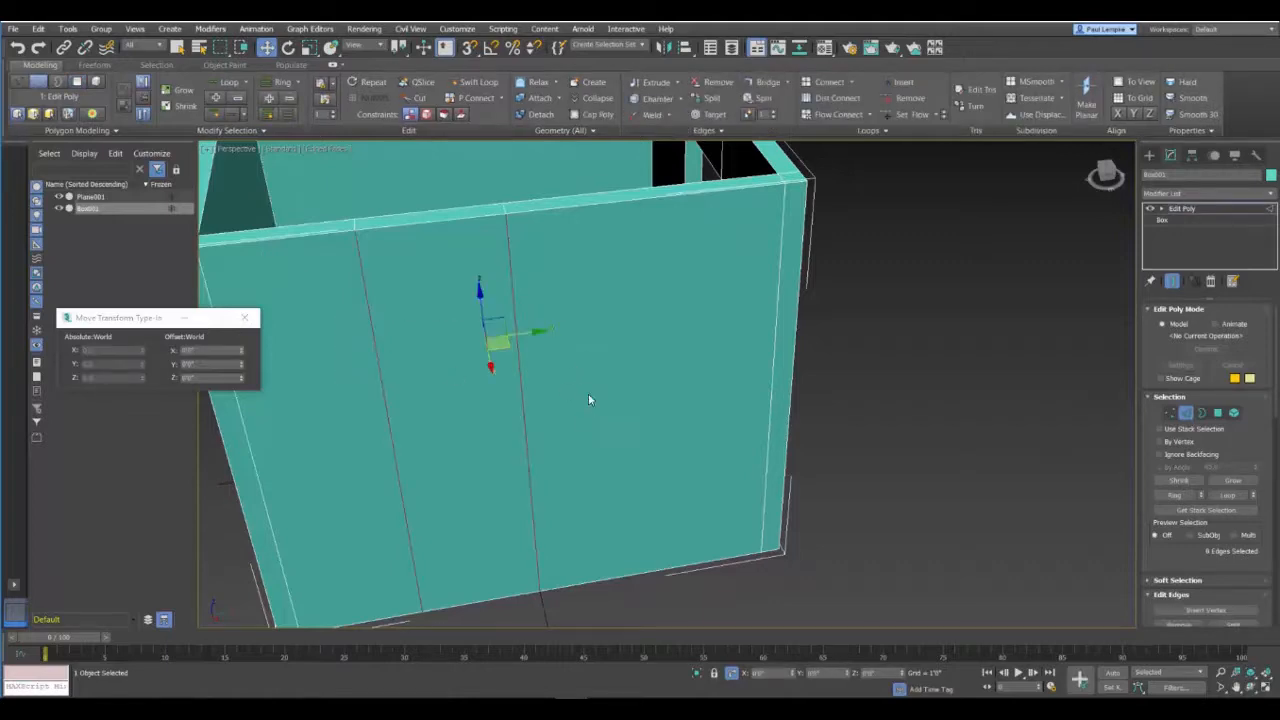
middle_click_drag(429, 508, 579, 386, "alt")
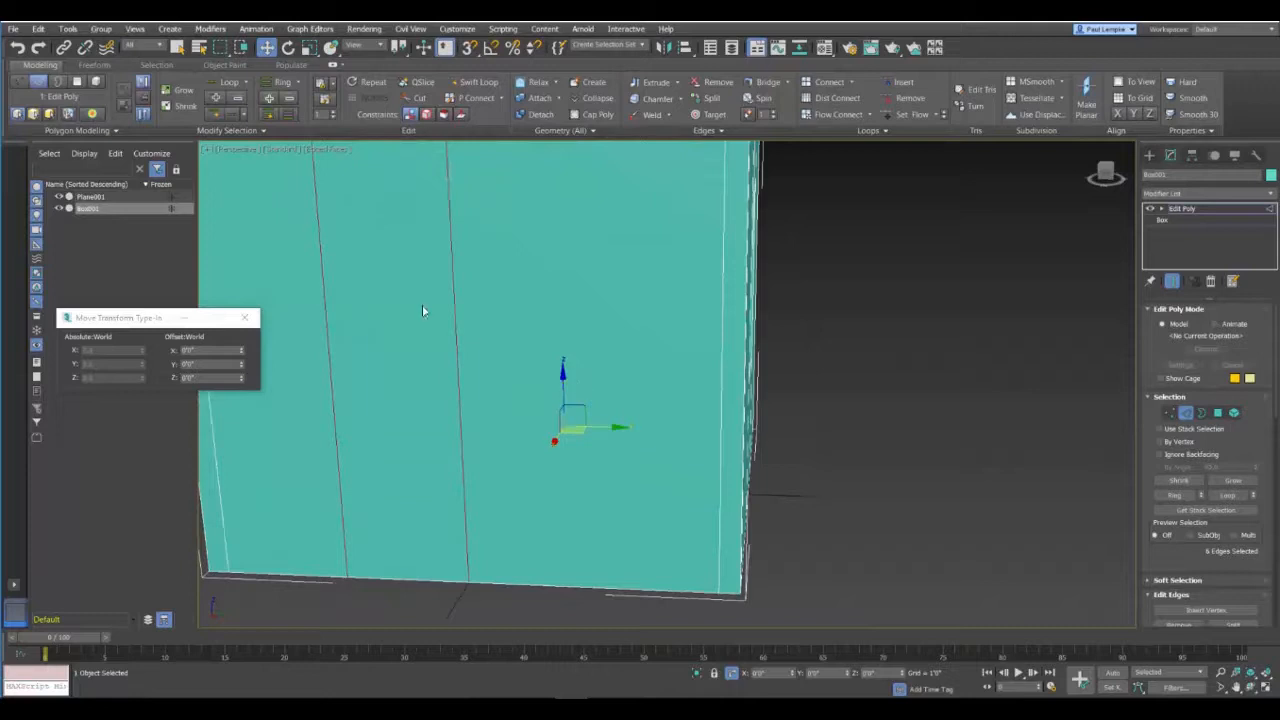
left_click(474, 97)
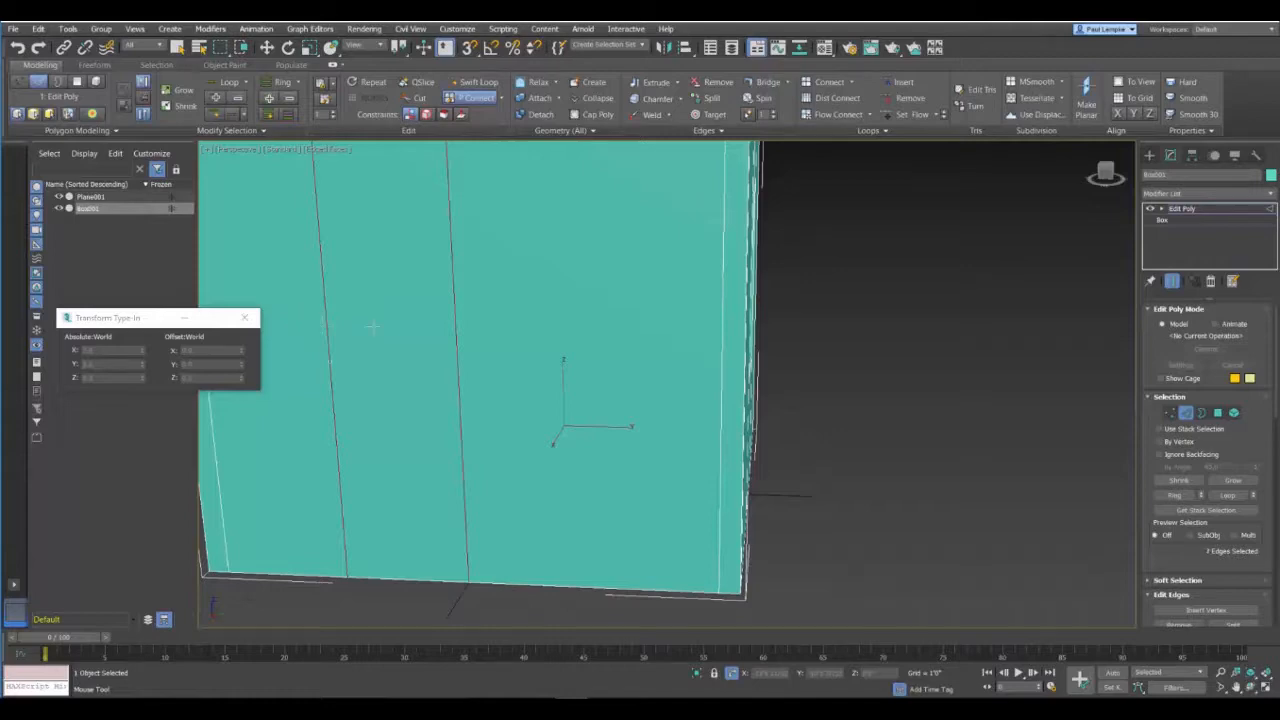
left_click_drag(373, 326, 488, 323, "shift")
middle_click_drag(578, 330, 427, 353, "alt")
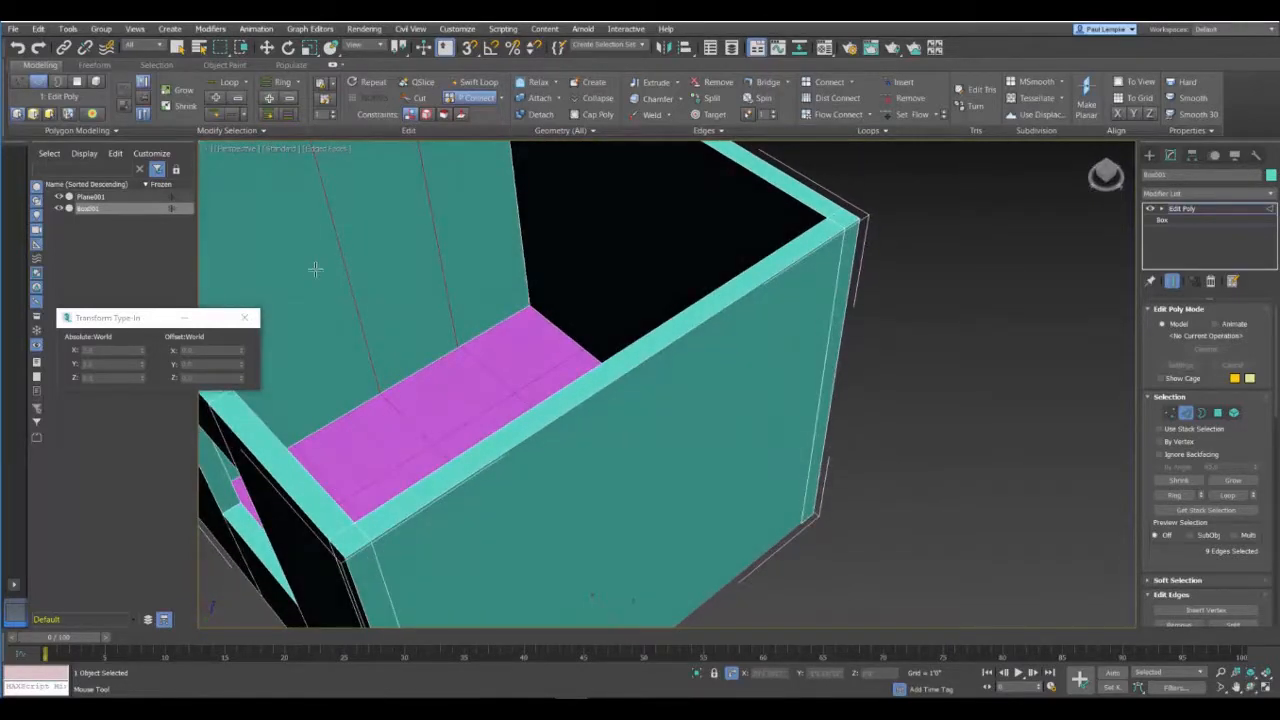
left_click_drag(475, 208, 272, 259, "shift")
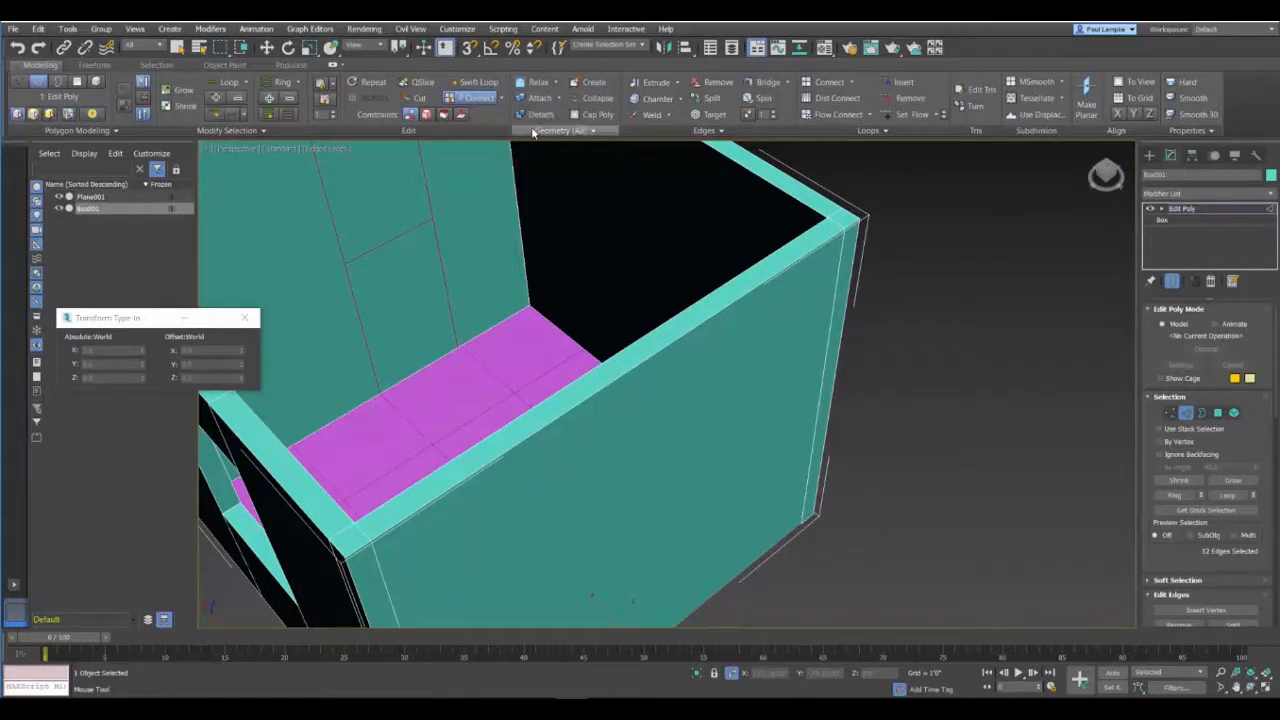
key("w")
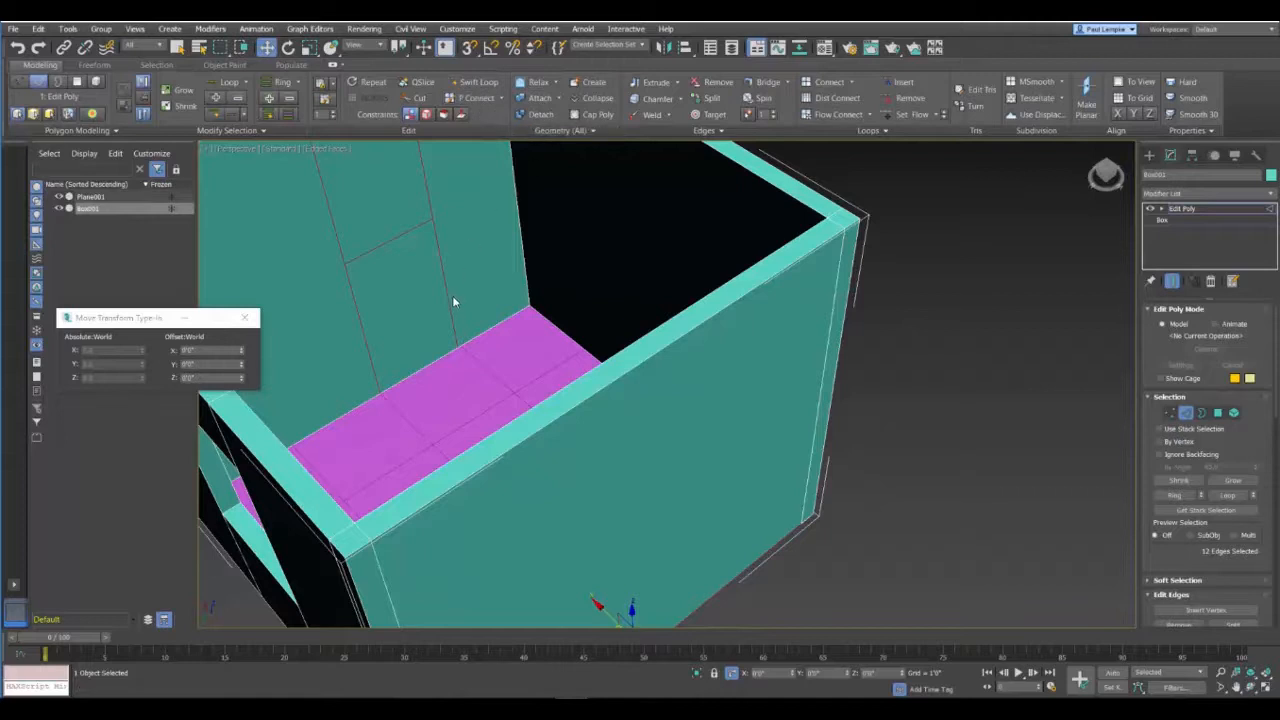
Step: Move the door segment's horizontal edge to an absolute Z of 6'10" on both the inner and outer wall faces
left_click(390, 241)
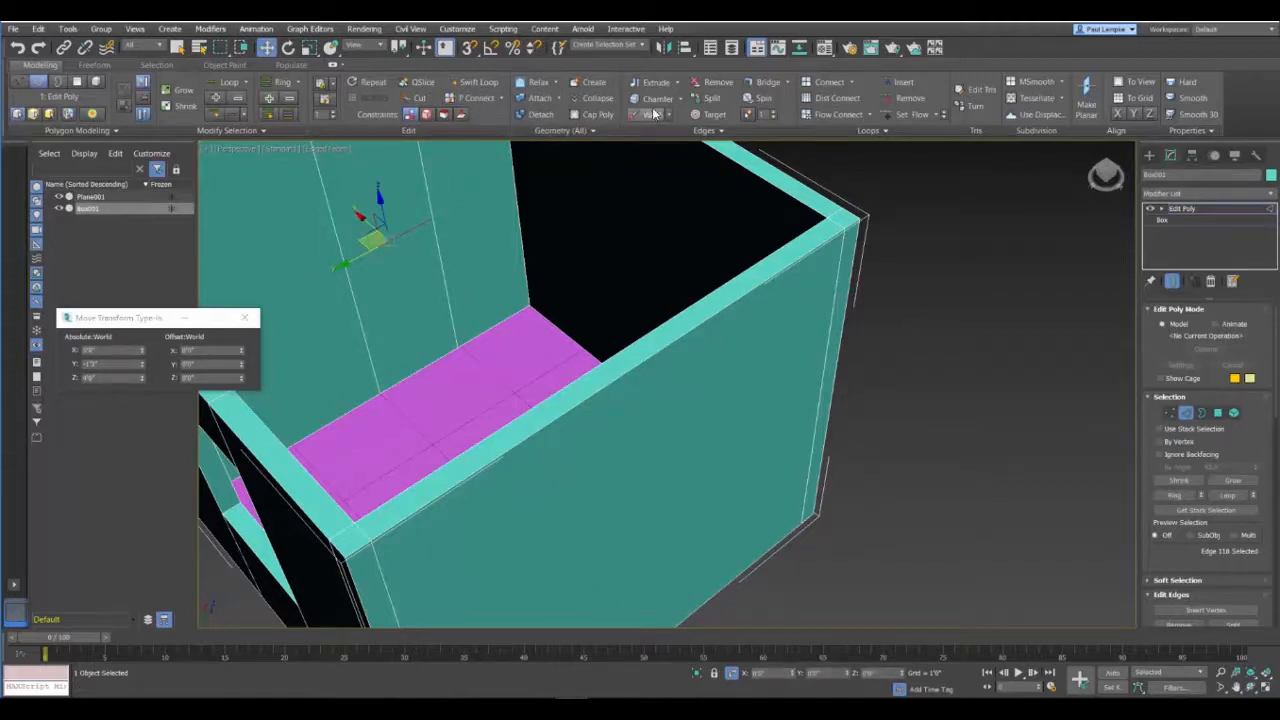
left_click_drag(122, 379, 12, 378)
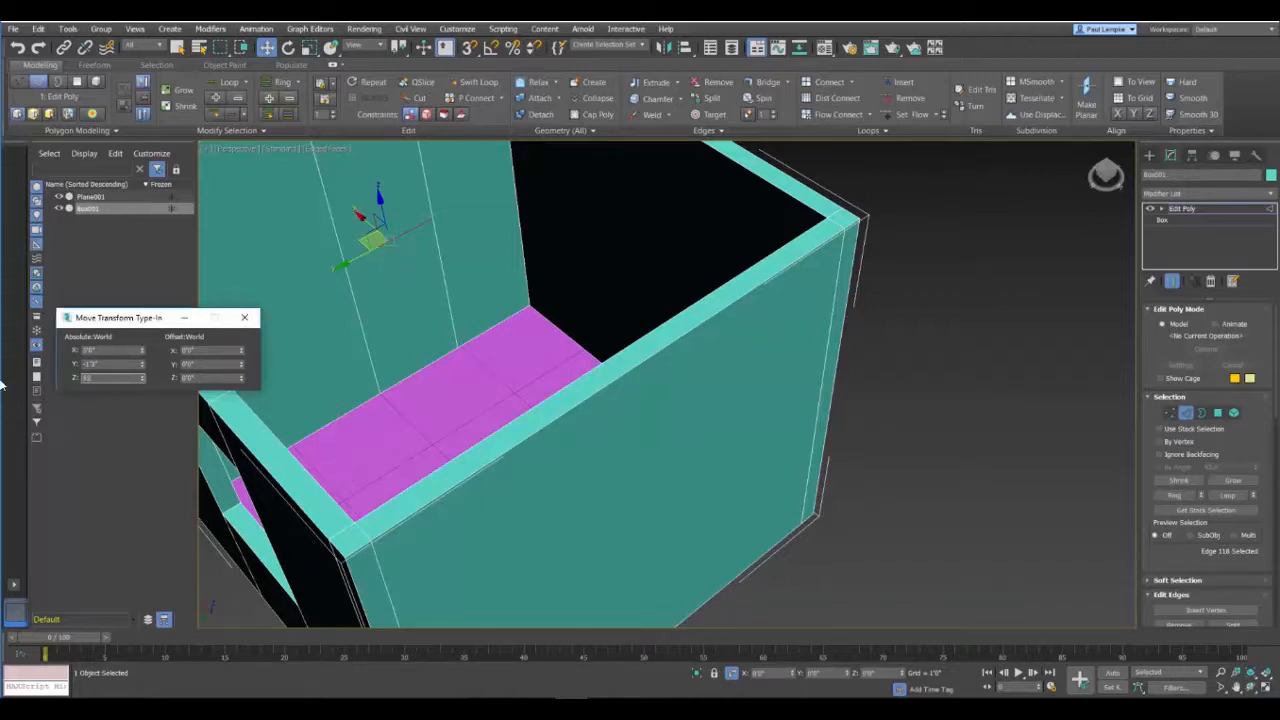
type("82")
key("Return")
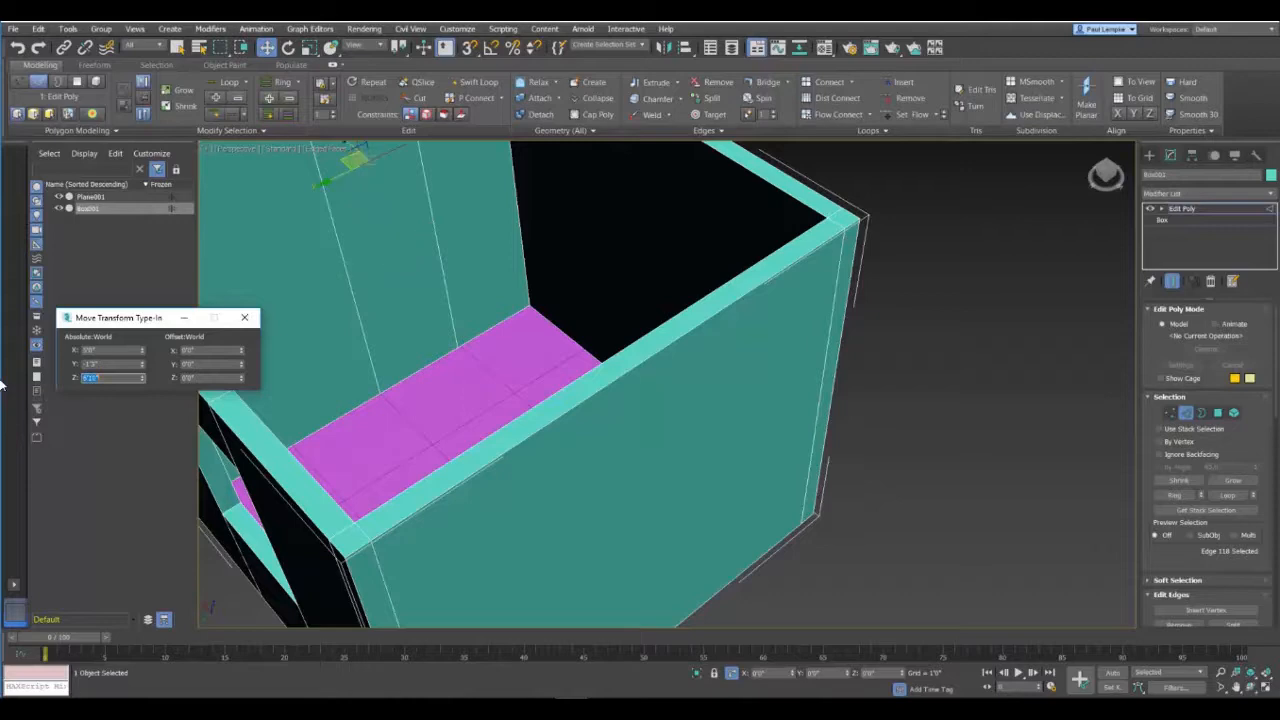
middle_click_drag(318, 325, 371, 279, "alt")
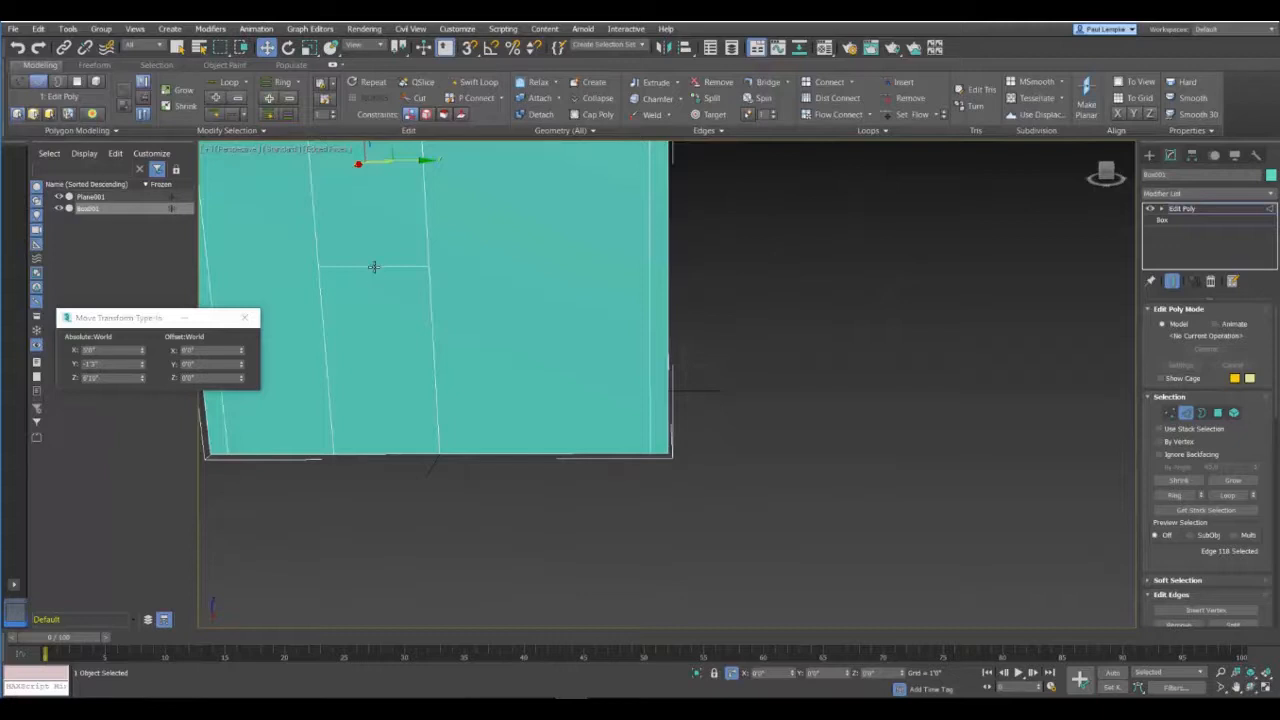
left_click(373, 267)
double_click(92, 378)
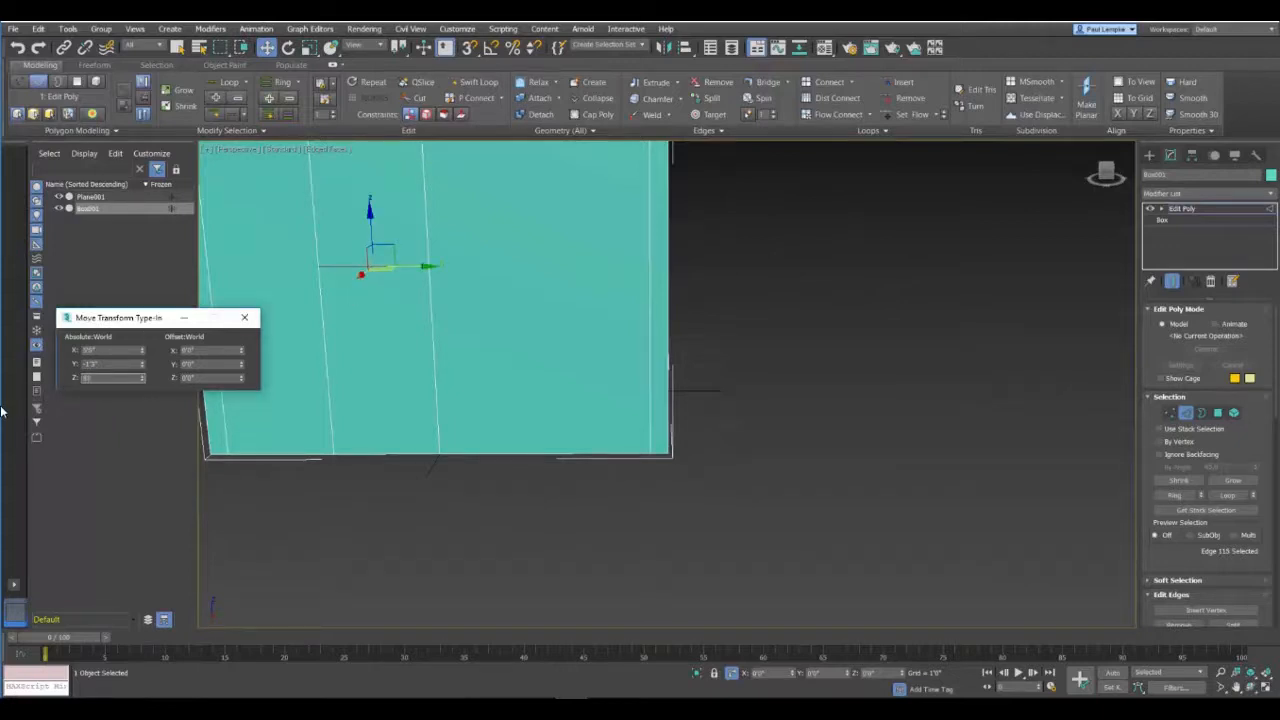
key("Return")
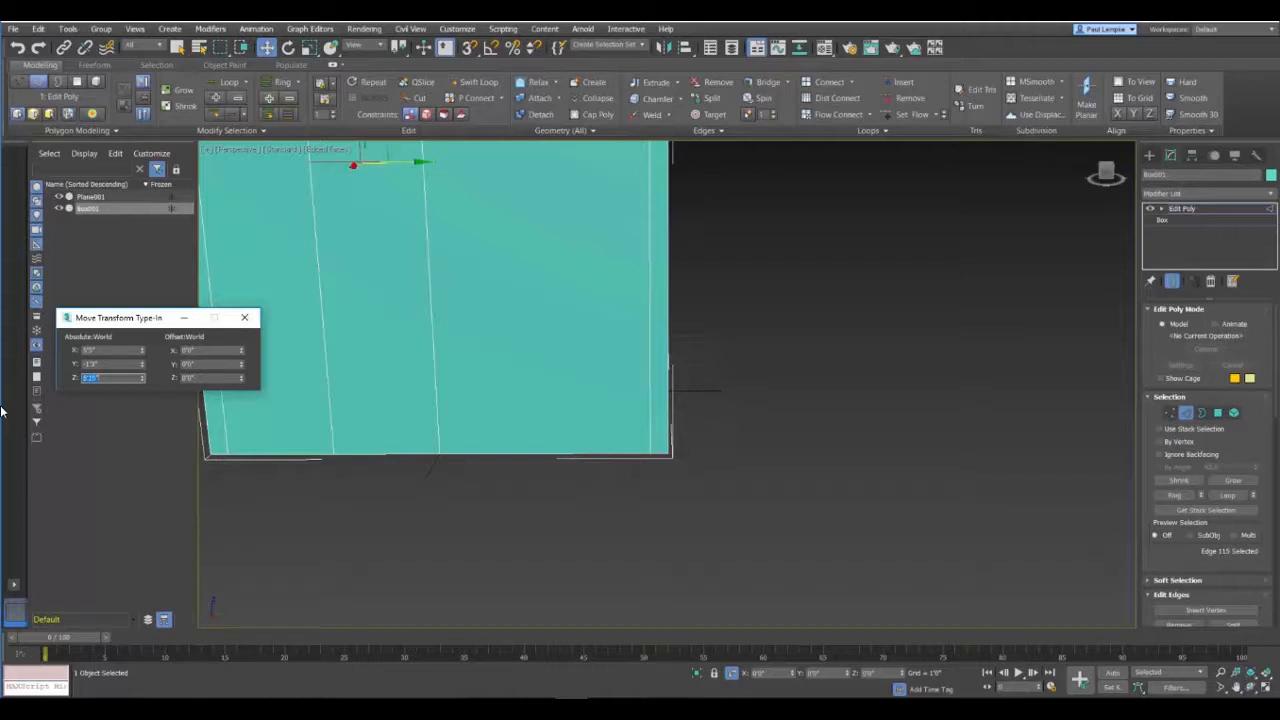
Step: Bridge the outer and inner polygons below the door segment's horizontal edge to cut the door opening
middle_click_drag(446, 284, 668, 430)
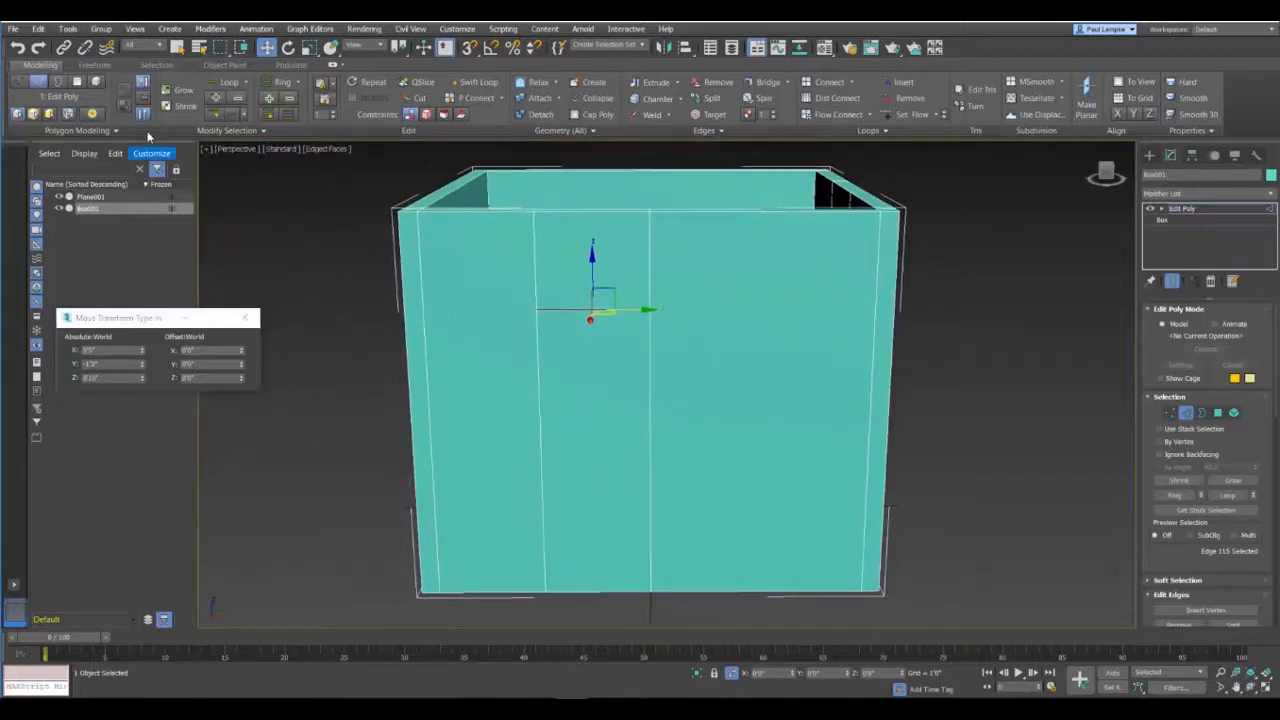
key("4")
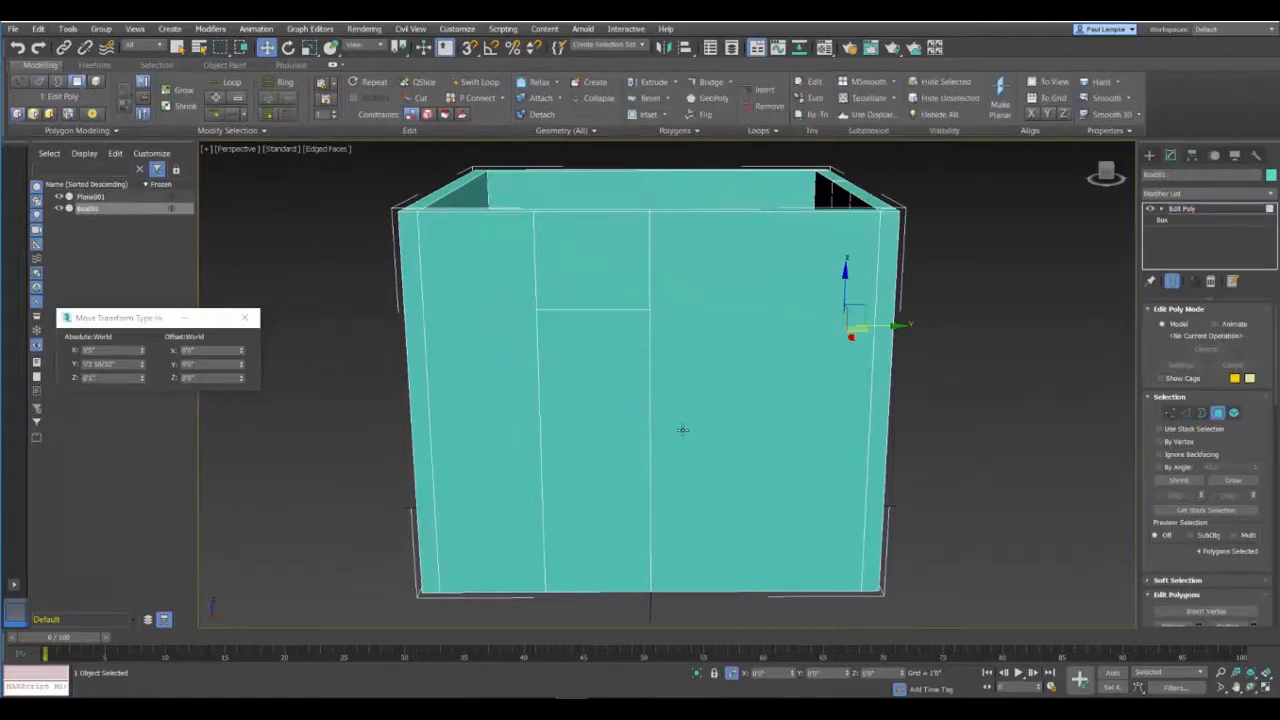
left_click(598, 414)
scroll(785, 427, "up", 2)
middle_click_drag(785, 427, 601, 423, "alt")
left_click(580, 392, "ctrl")
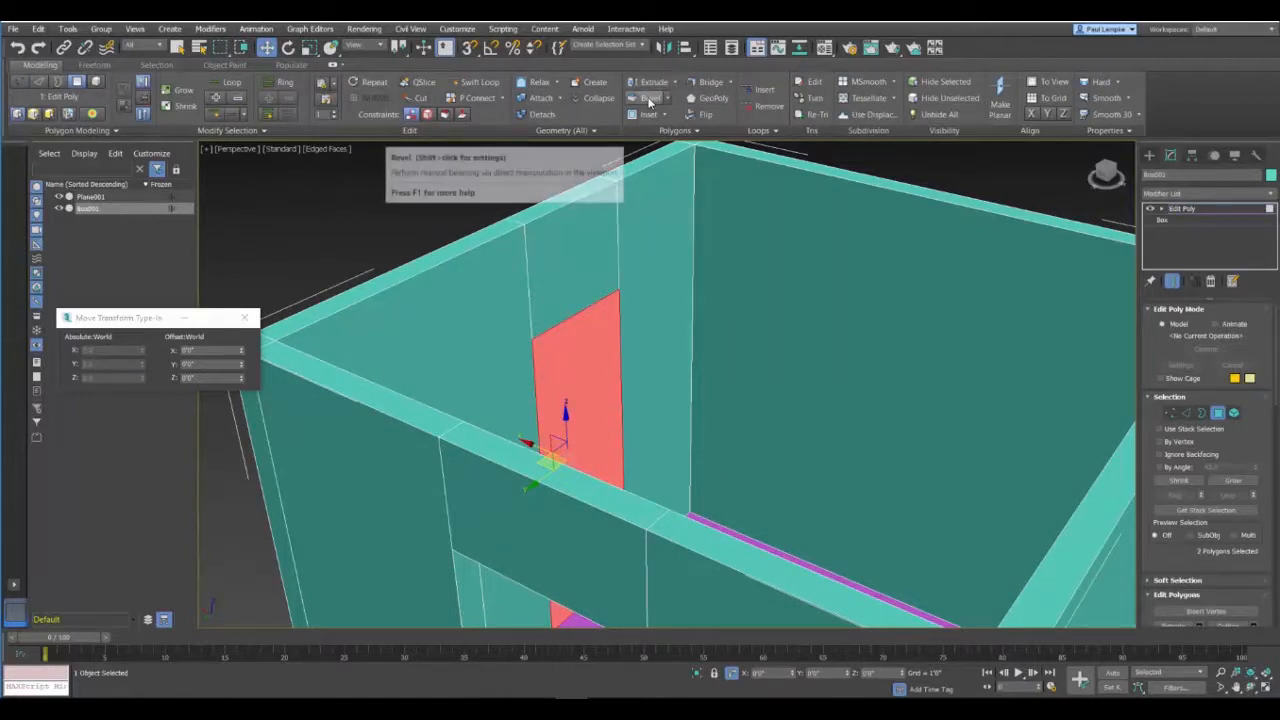
left_click(708, 81)
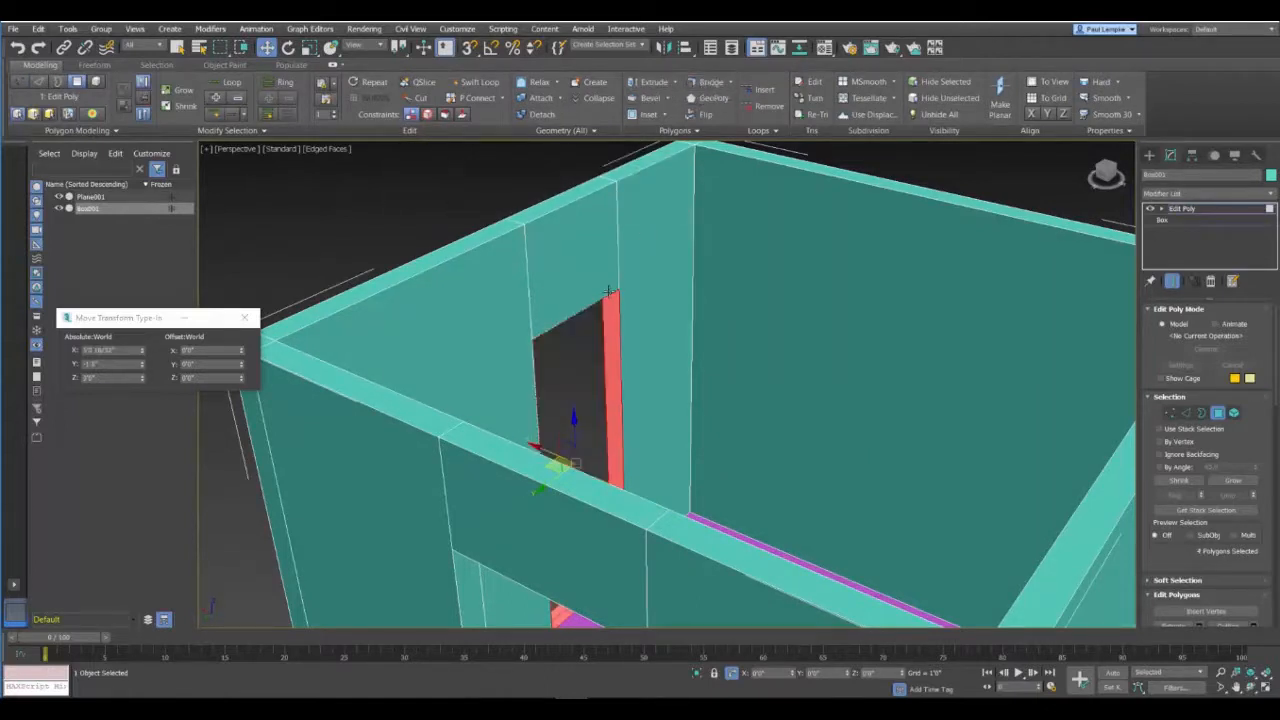
middle_click_drag(329, 410, 464, 628, "alt")
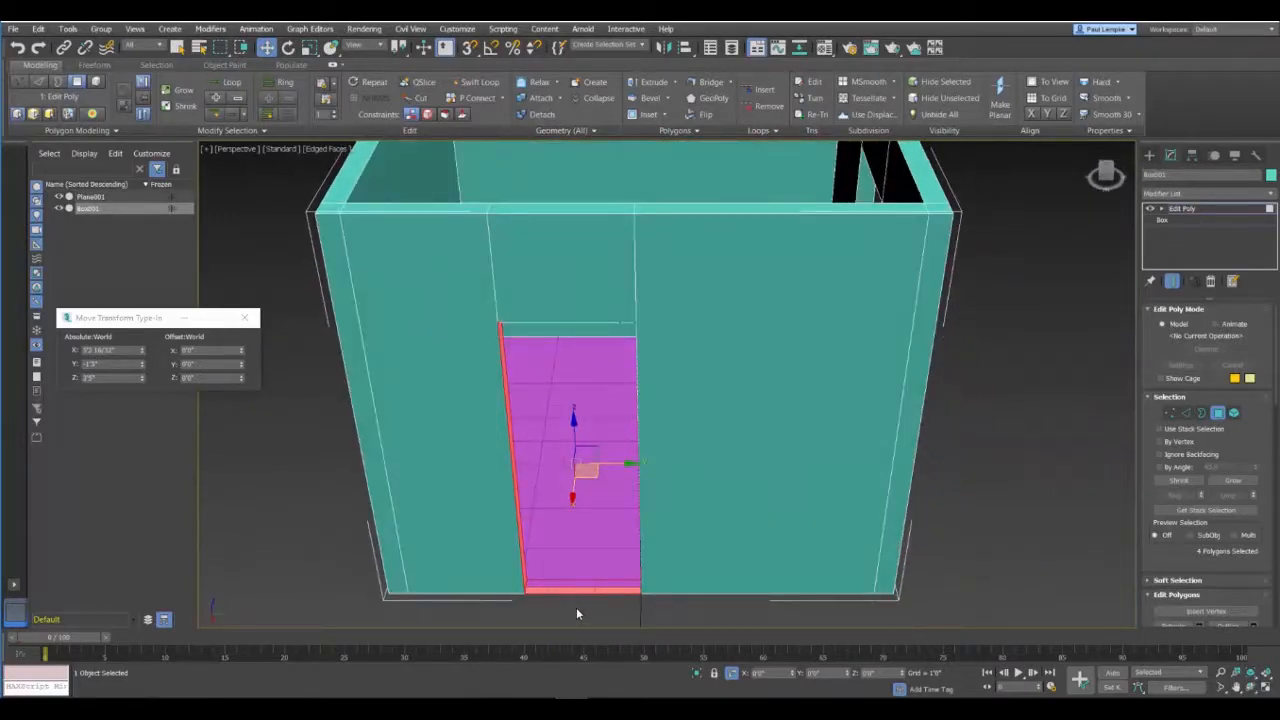
Step: Extrude the bottom polygon of the door opening by 1/2" to form a raised threshold
key("z")
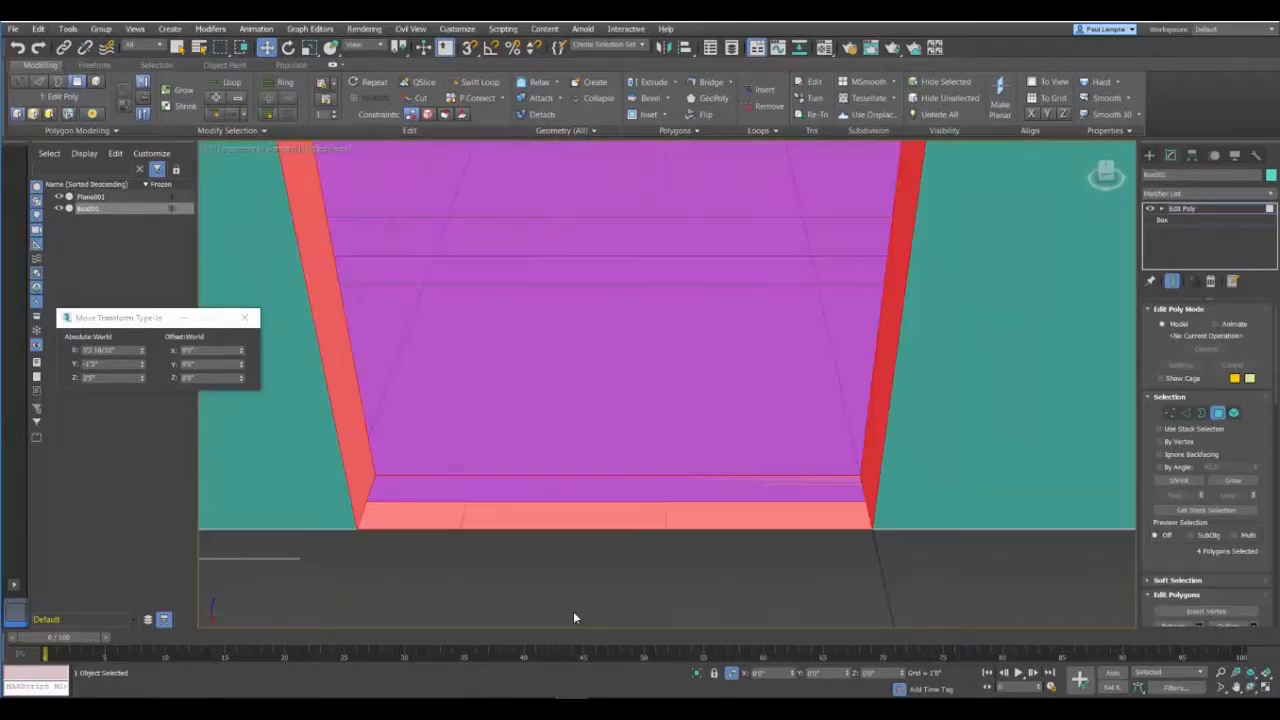
left_click(439, 521)
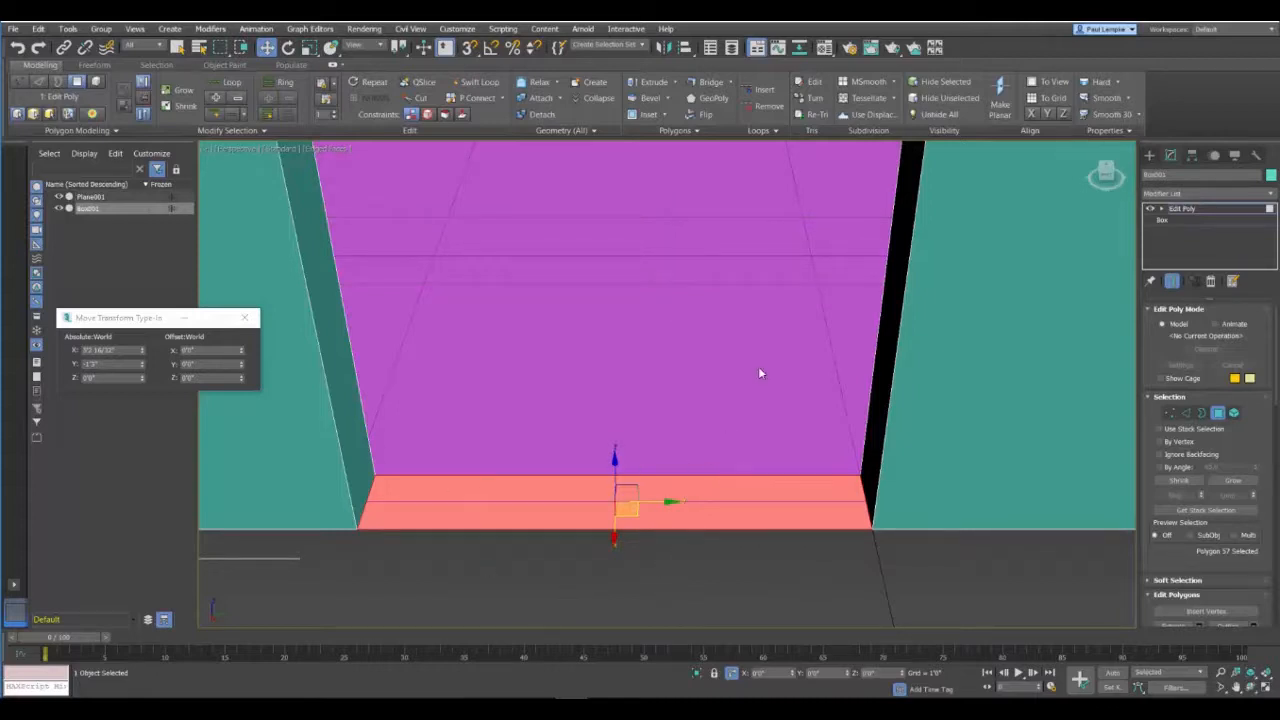
left_click(674, 87)
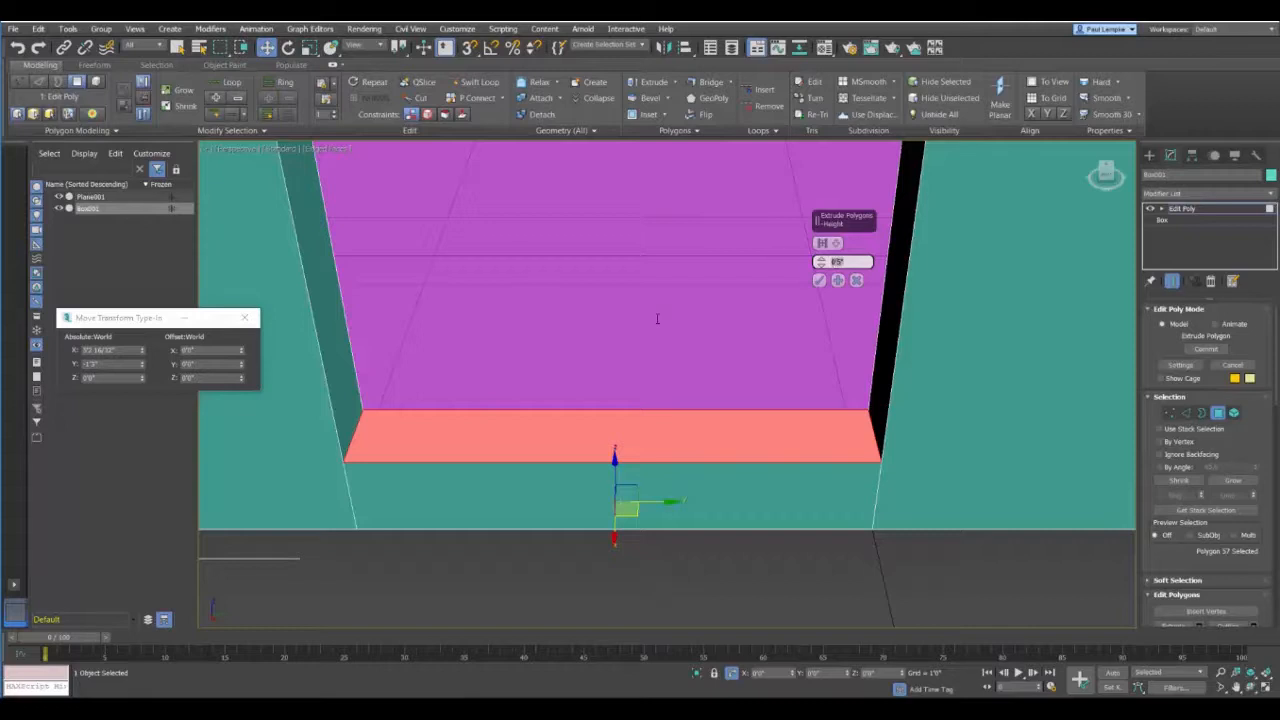
type("-1'")
left_click(819, 280)
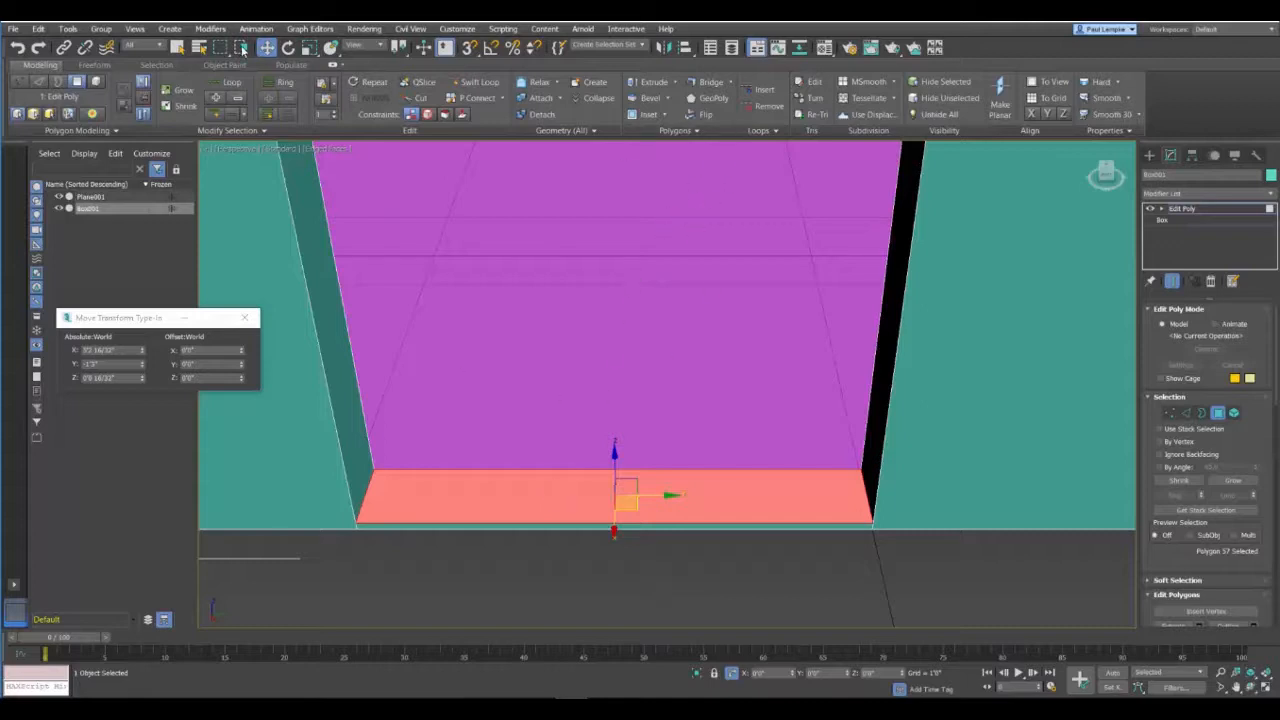
Step: Scale the threshold's upper polygon narrower across the wall thickness so its long sides slope, and clear the selection
key("r")
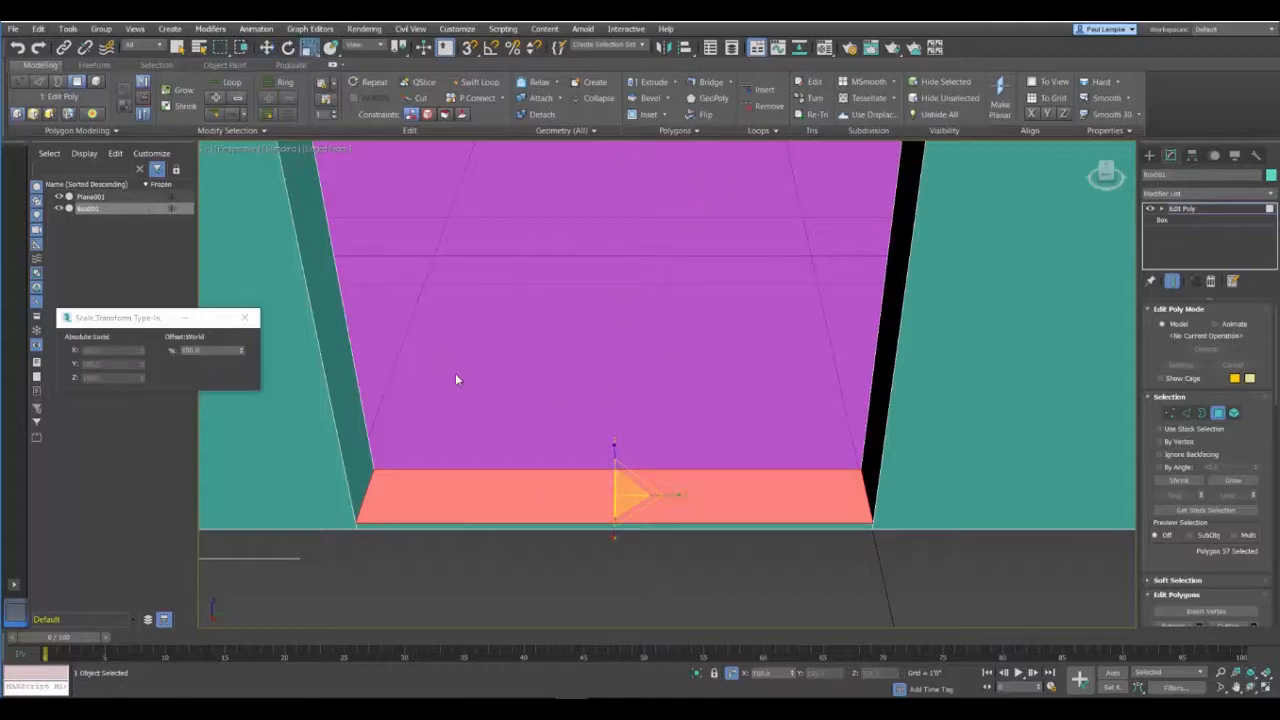
left_click_drag(614, 532, 614, 531)
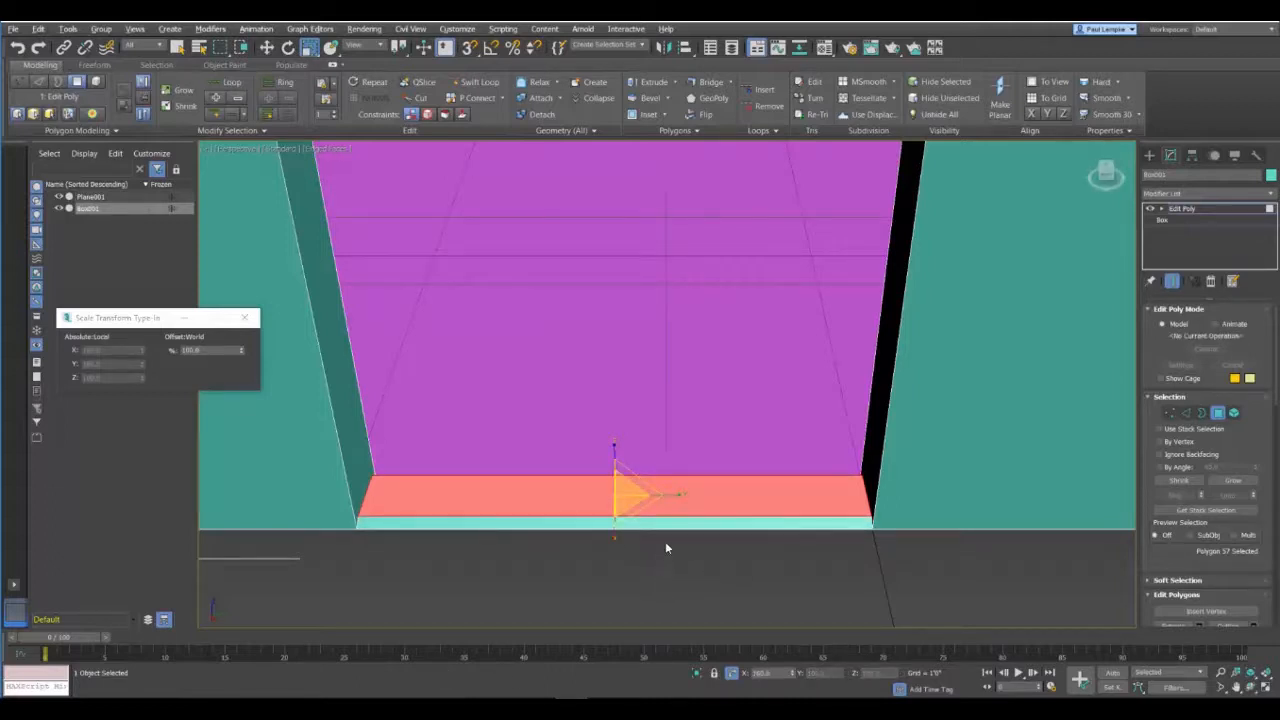
middle_click_drag(665, 548, 644, 566, "alt")
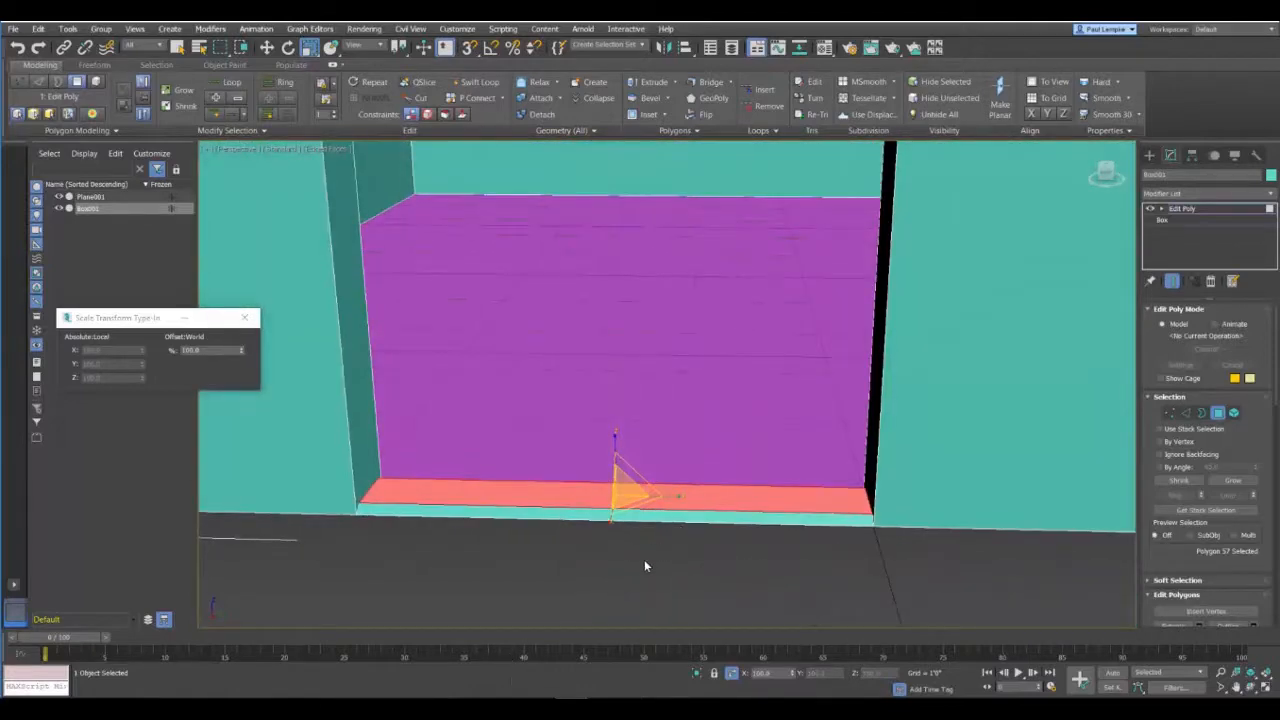
left_click(660, 567)
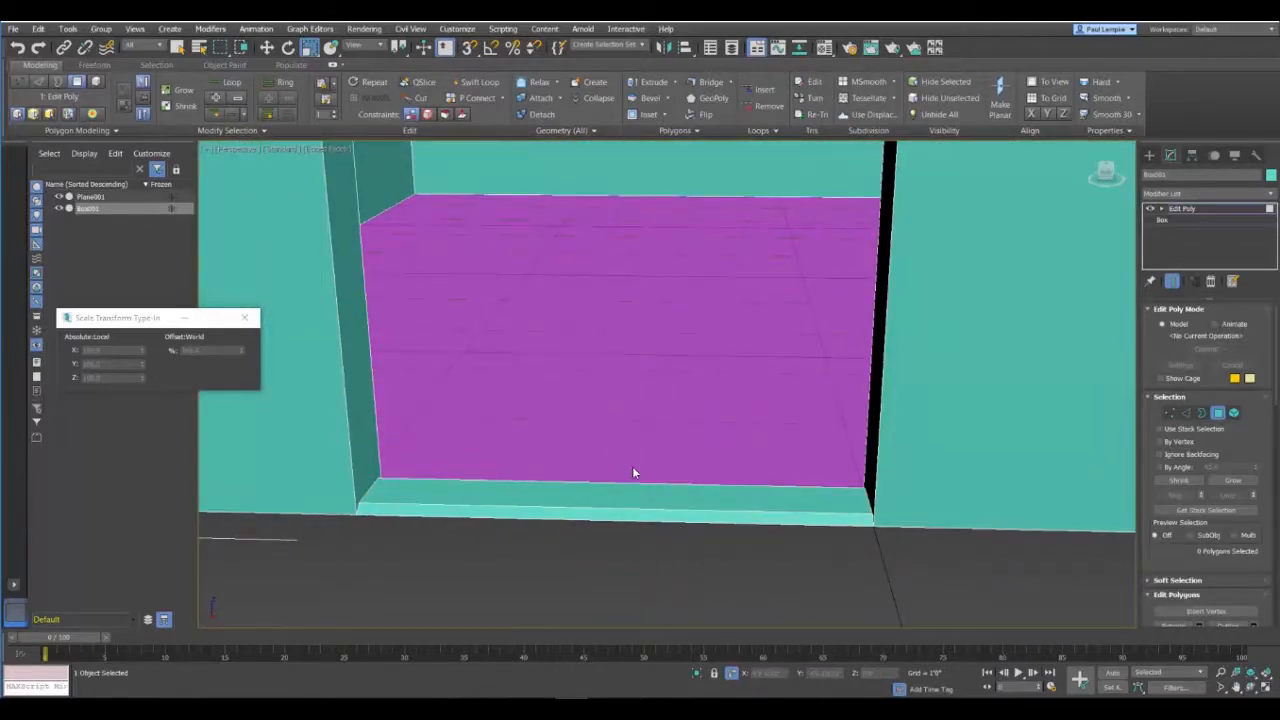
Step: Examine the door and window openings from around the whole building
scroll(634, 472, "down", 5)
mouse_move(491, 443)
middle_mouse_down("alt")
mouse_move(494, 463)
mouse_move(521, 453)
mouse_move(487, 451)
middle_mouse_up("alt")
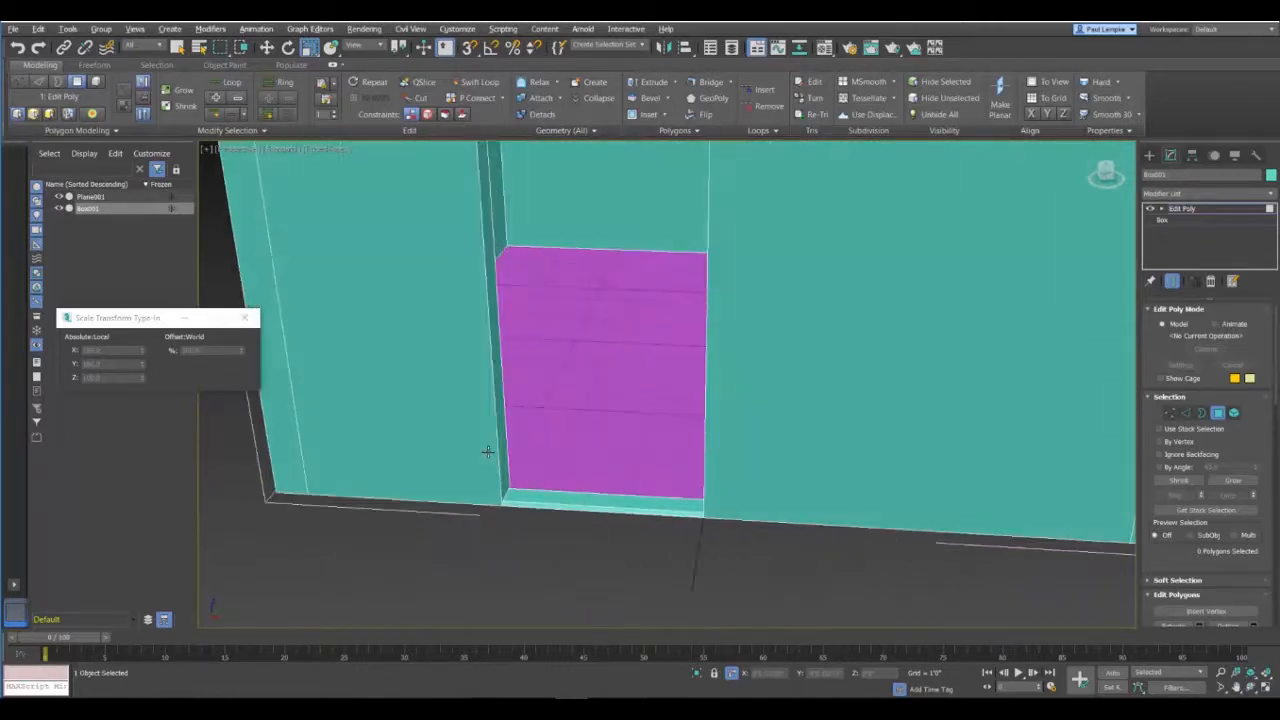
scroll(506, 428, "down", 5)
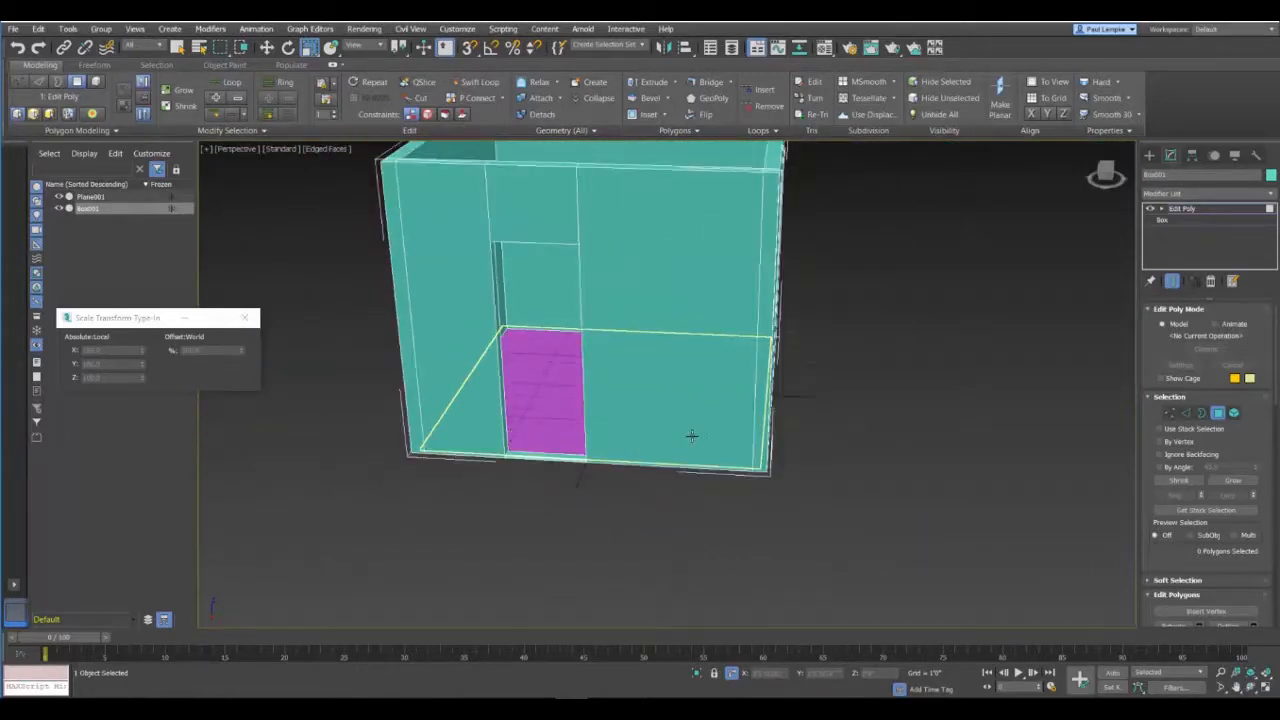
middle_click_drag(696, 434, 707, 459, "alt")
middle_click_drag(695, 490, 667, 455, "alt")
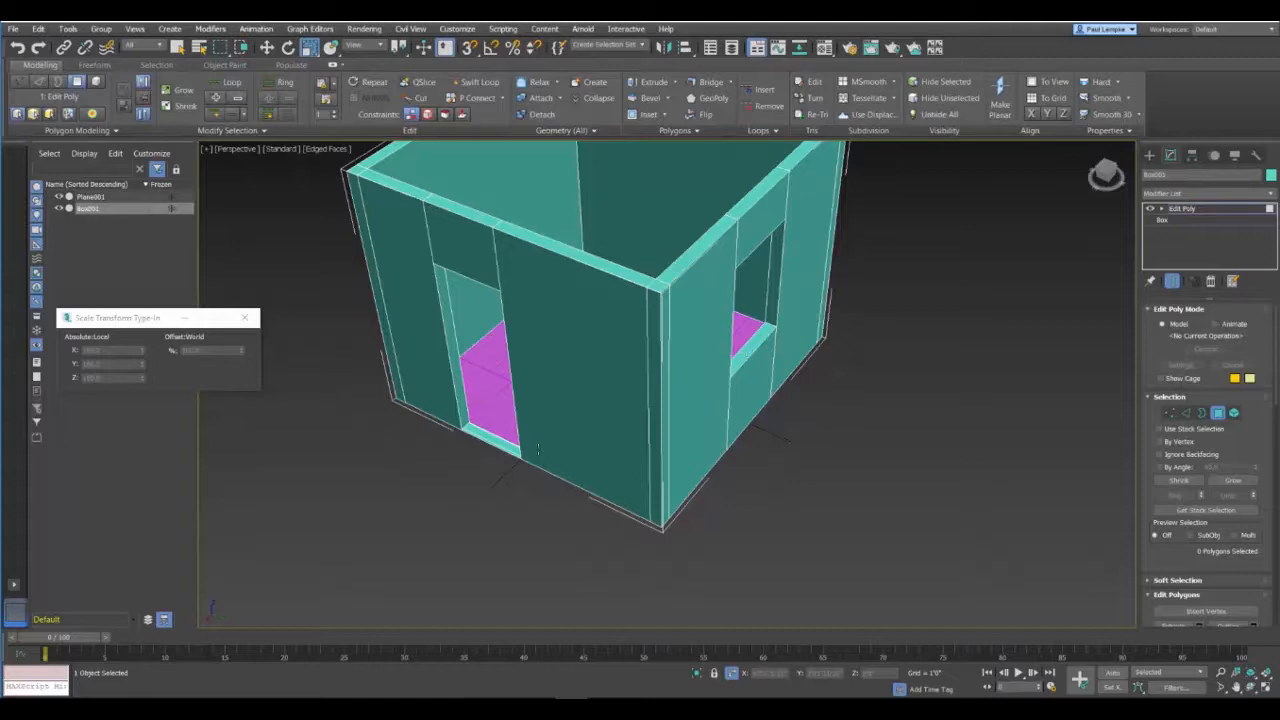
middle_click_drag(721, 353, 652, 323, "alt")
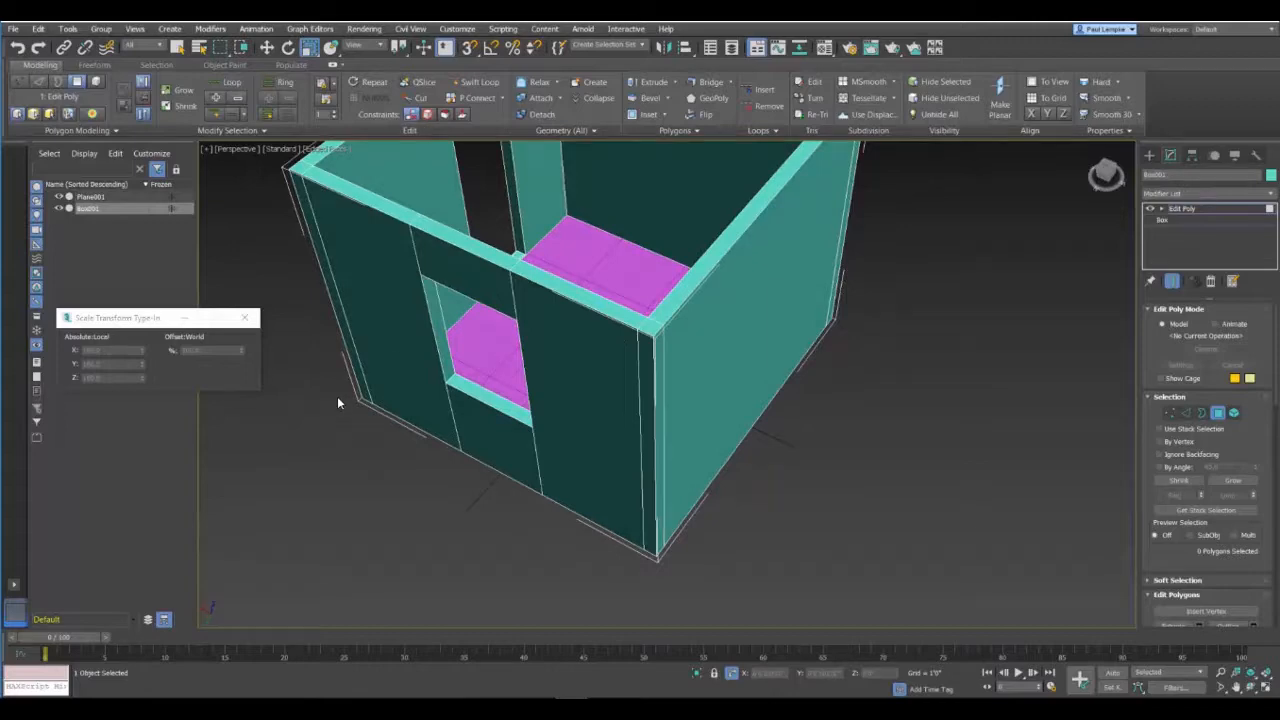
middle_click_drag(337, 403, 482, 404, "alt")
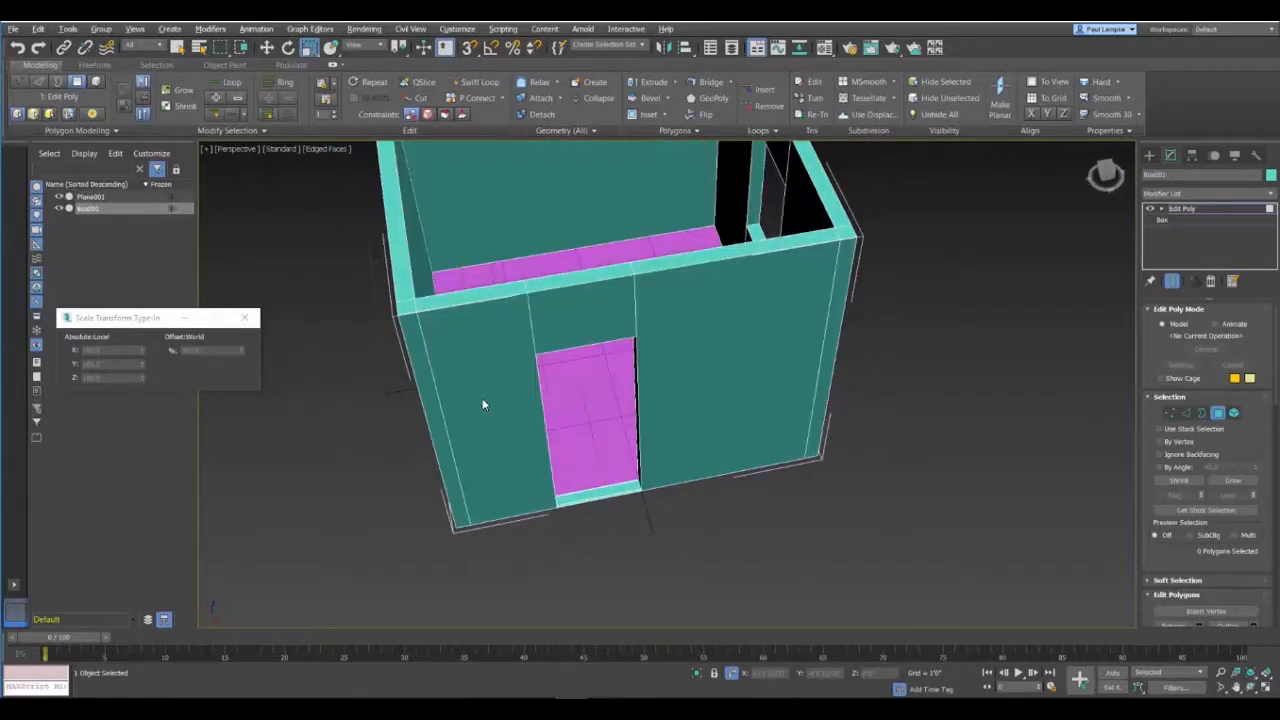
Step: Extrude the narrow corner polygon beside the door wall outward by about 3'8" to start a wing wall
left_click(437, 421)
left_click(648, 81)
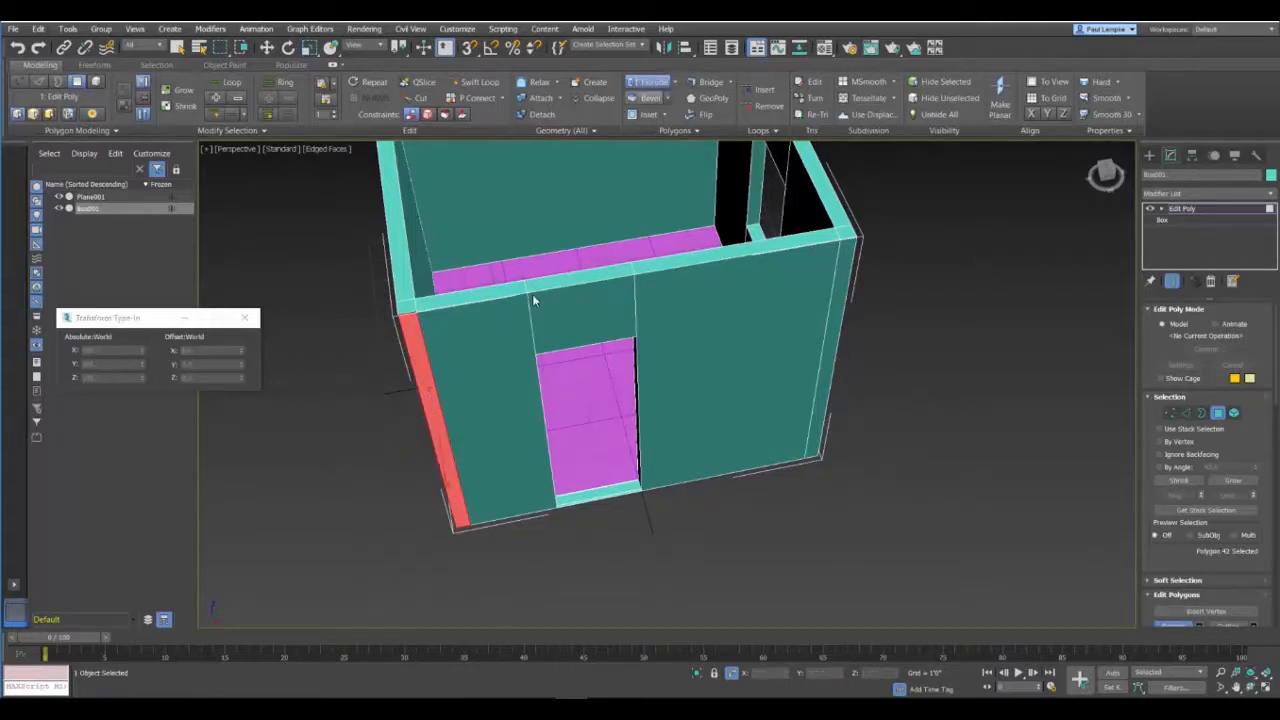
left_click_drag(474, 491, 461, 247)
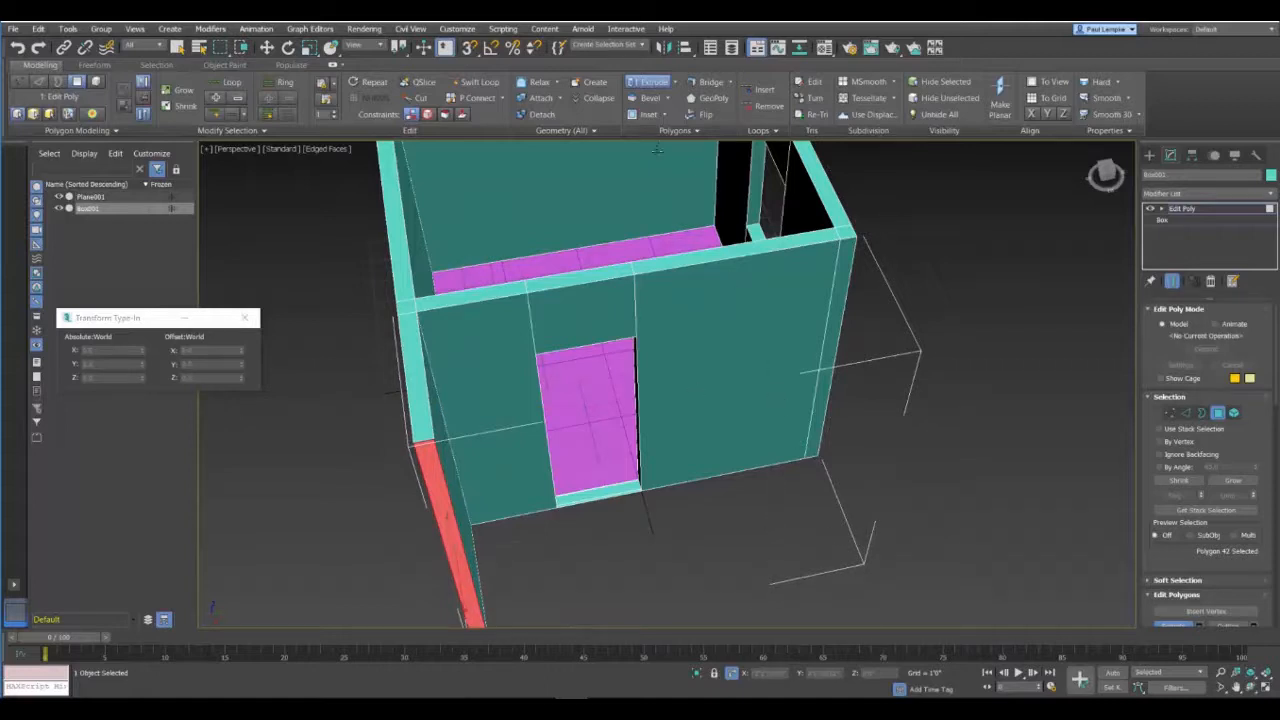
left_click(652, 84)
middle_click_drag(669, 533, 618, 524, "alt")
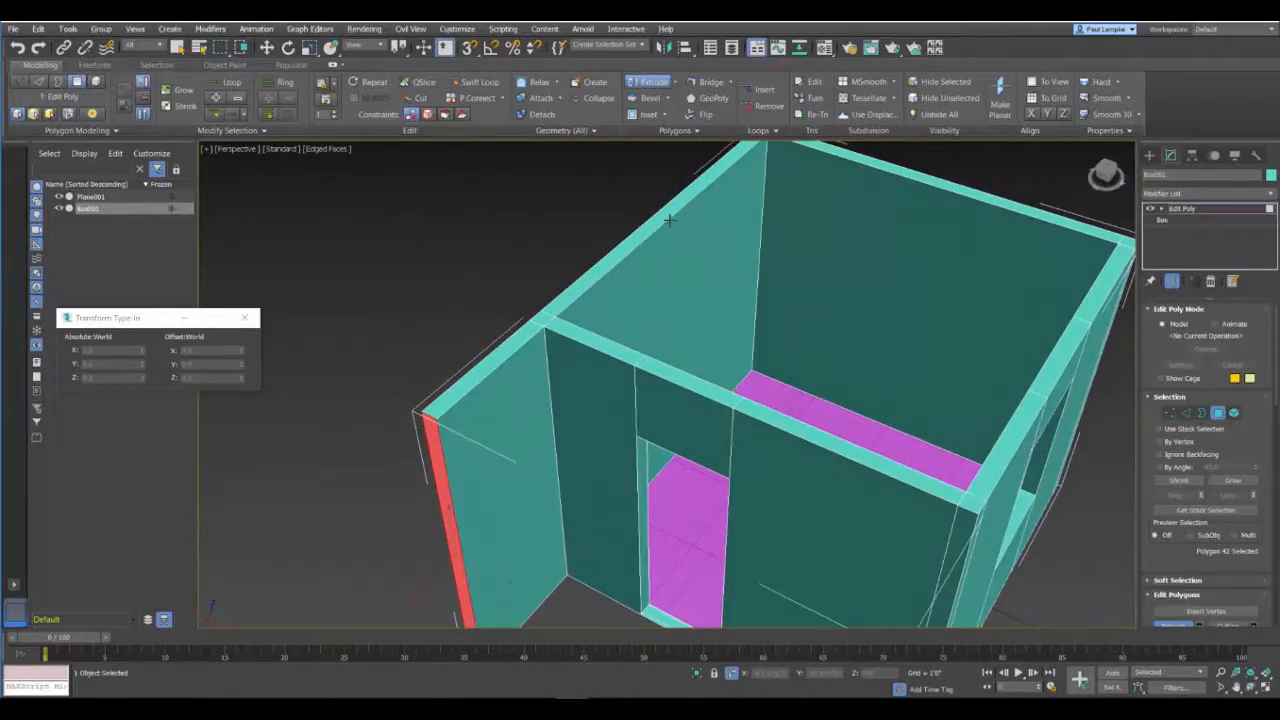
Step: Extrude the wing wall's end polygon a further 5" to form a corner segment
left_click(675, 83)
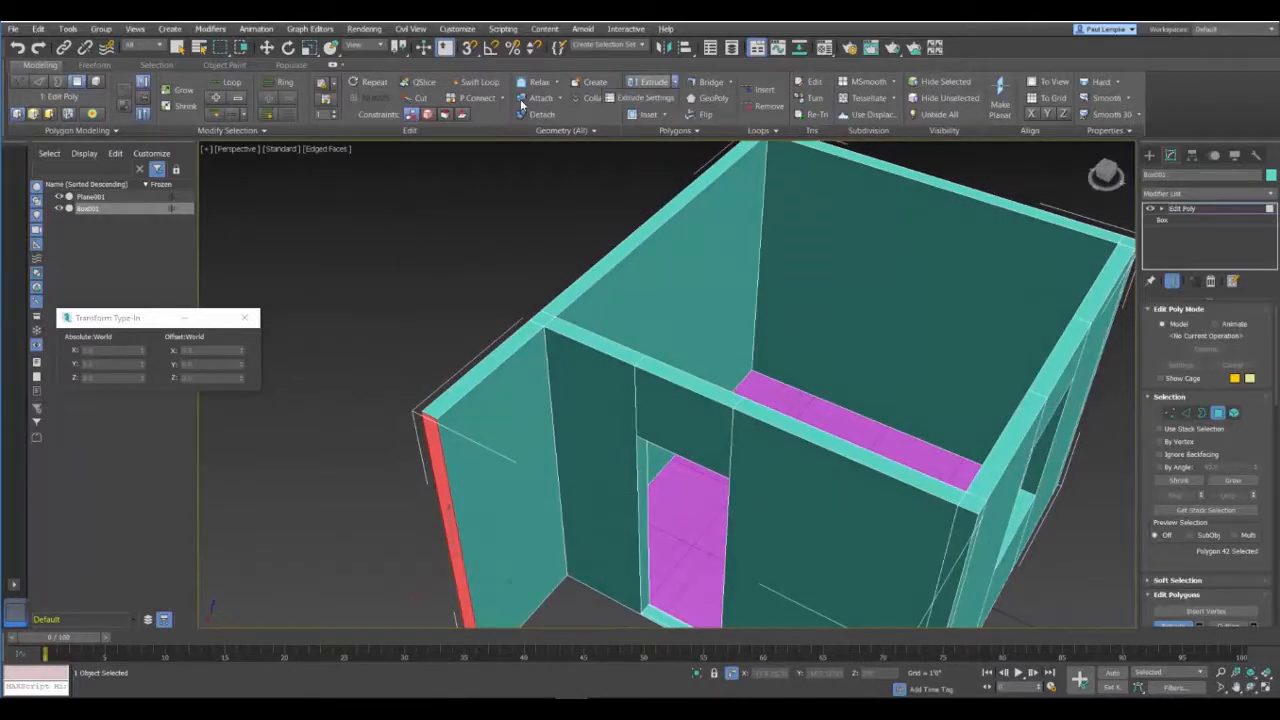
left_click(647, 97)
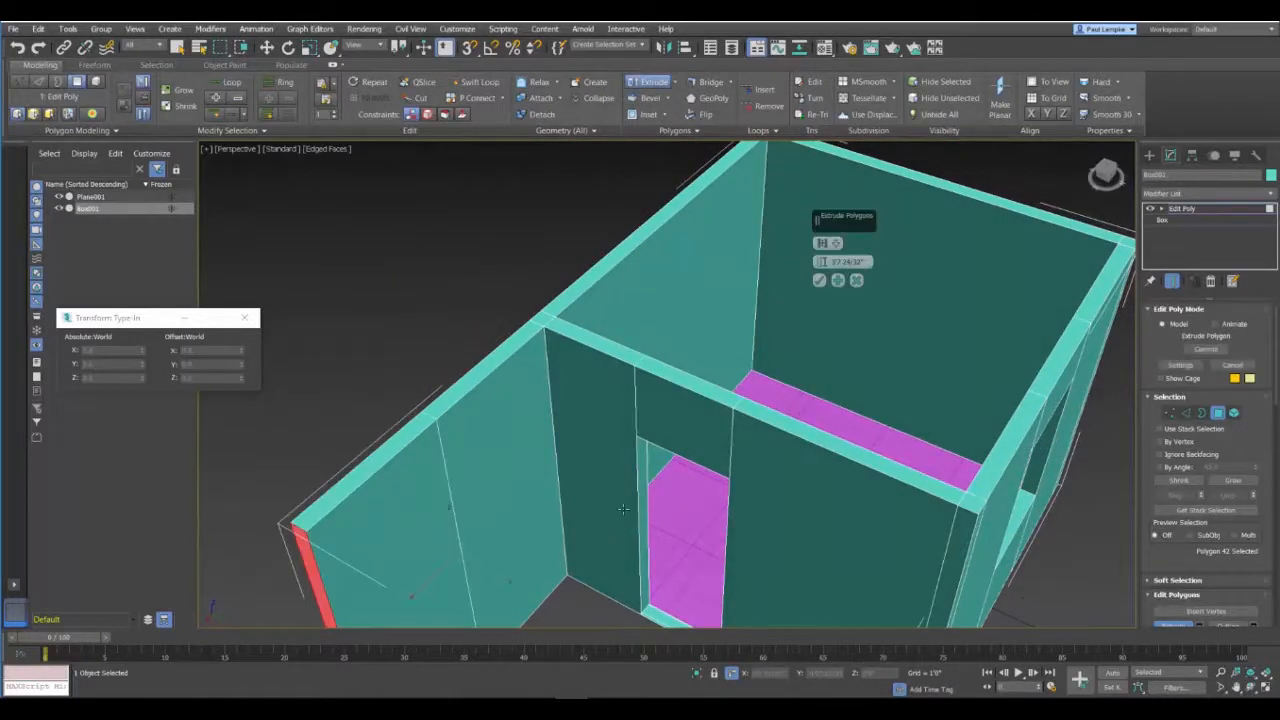
left_click_drag(871, 261, 730, 280)
type("5")
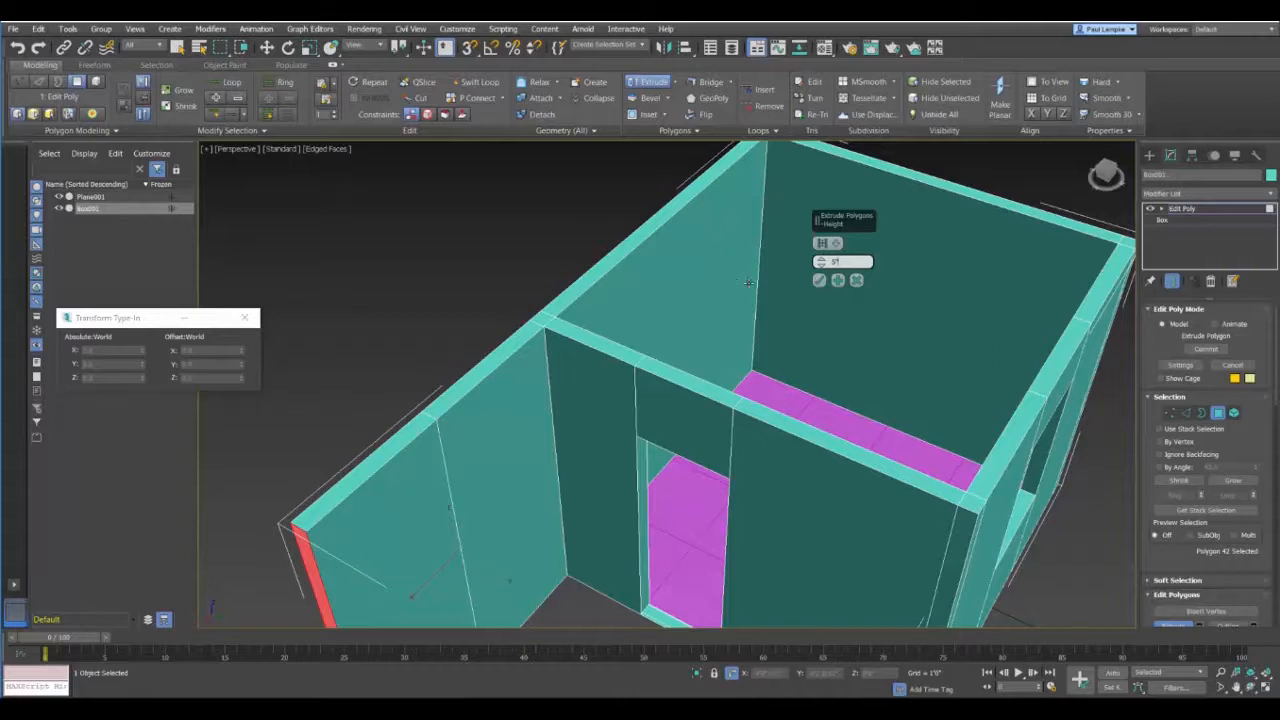
left_click(821, 281)
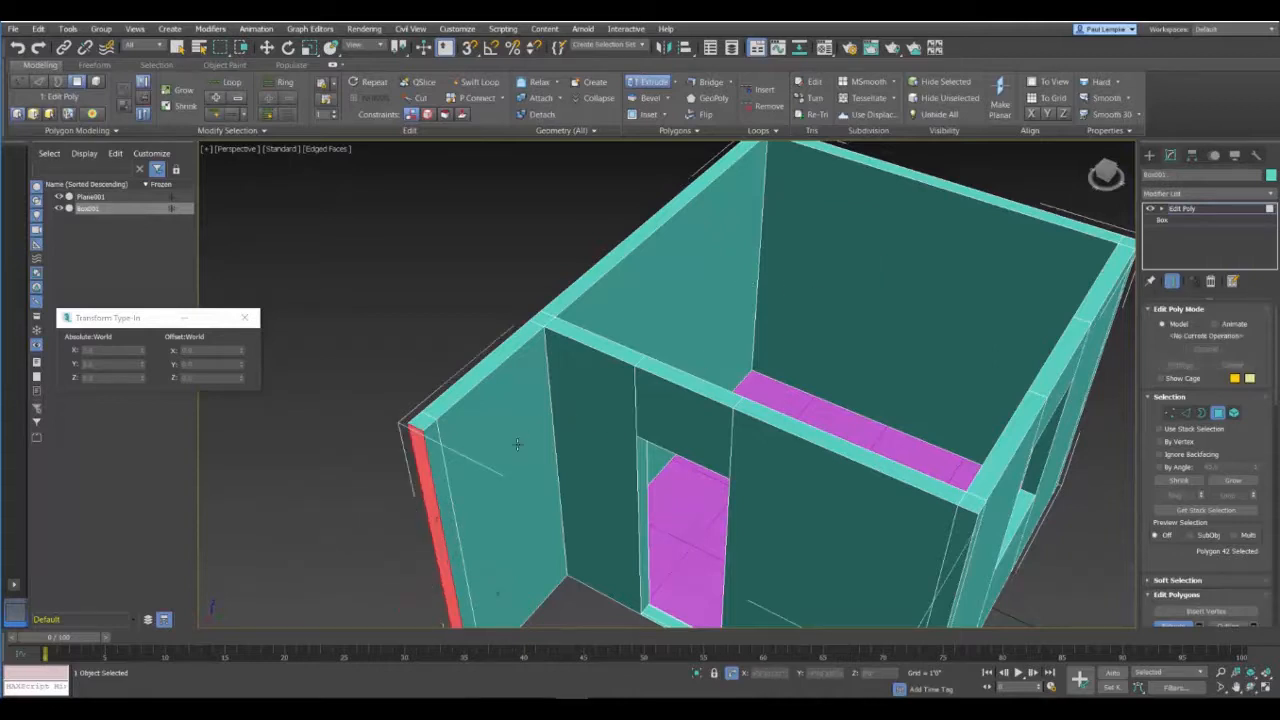
Step: Extrude the narrow inner side polygon of the new corner segment to form a wall running parallel to the door wall
left_click(449, 484)
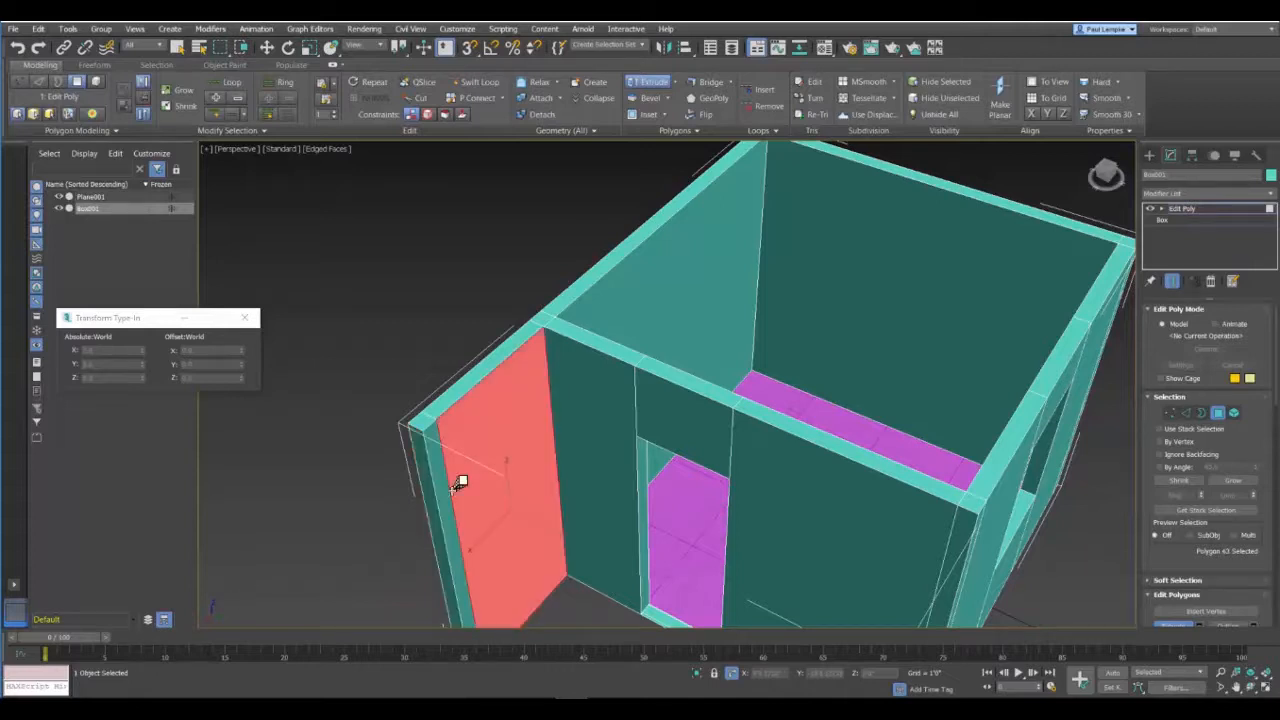
left_click(449, 521)
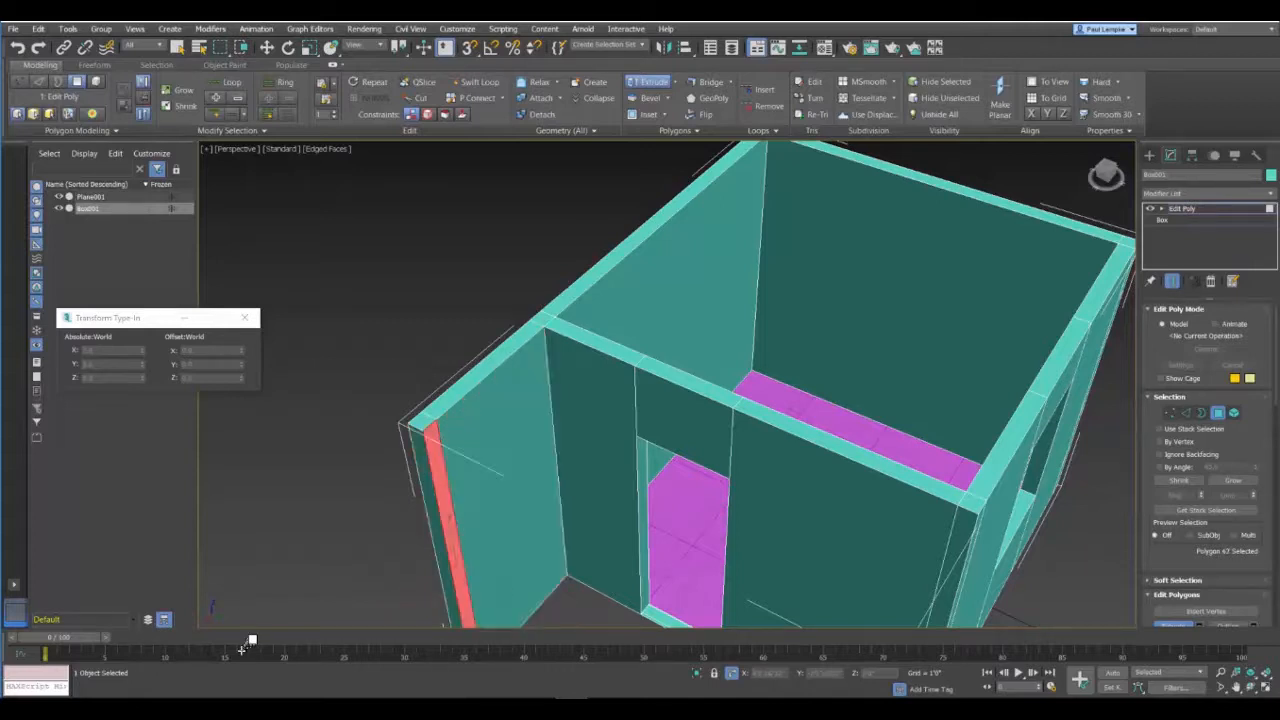
left_click_drag(449, 521, 500, 350)
scroll(854, 580, "up", 1)
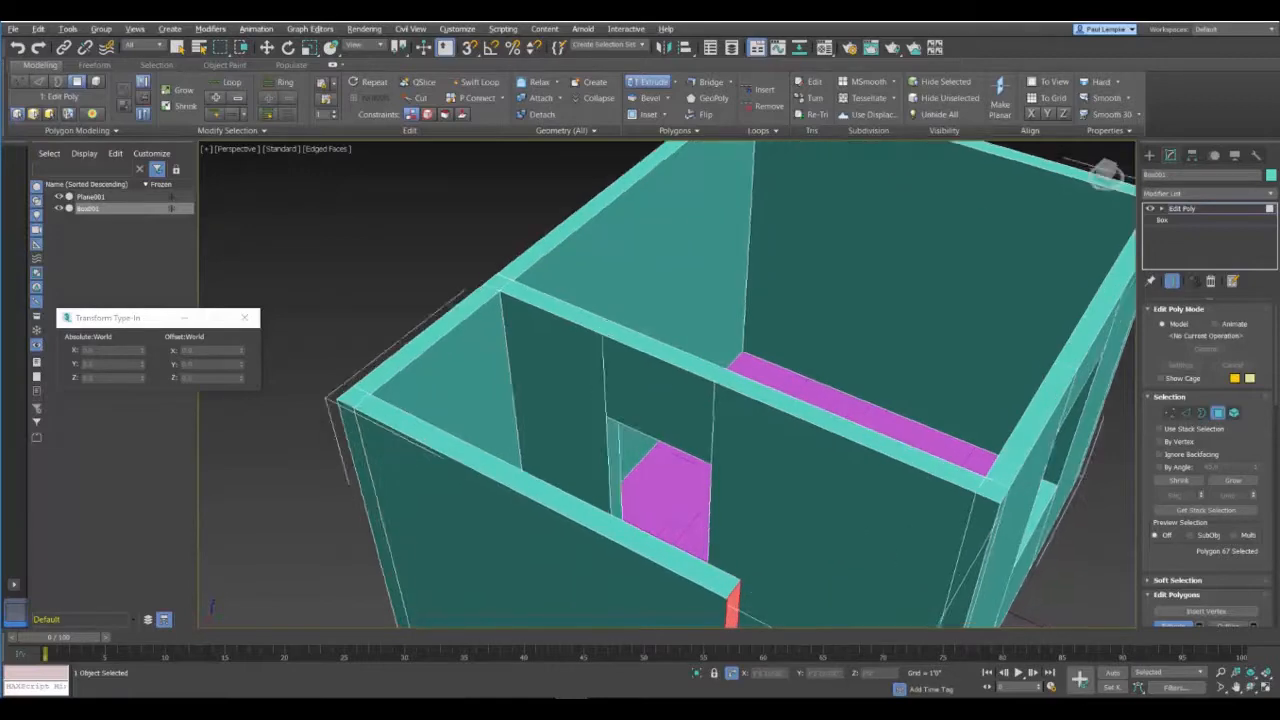
Step: Examine the new outer wall and the door and window openings from inside and outside the building
middle_click_drag(854, 580, 726, 514, "alt")
middle_click_drag(937, 580, 760, 393)
scroll(760, 393, "up", 2)
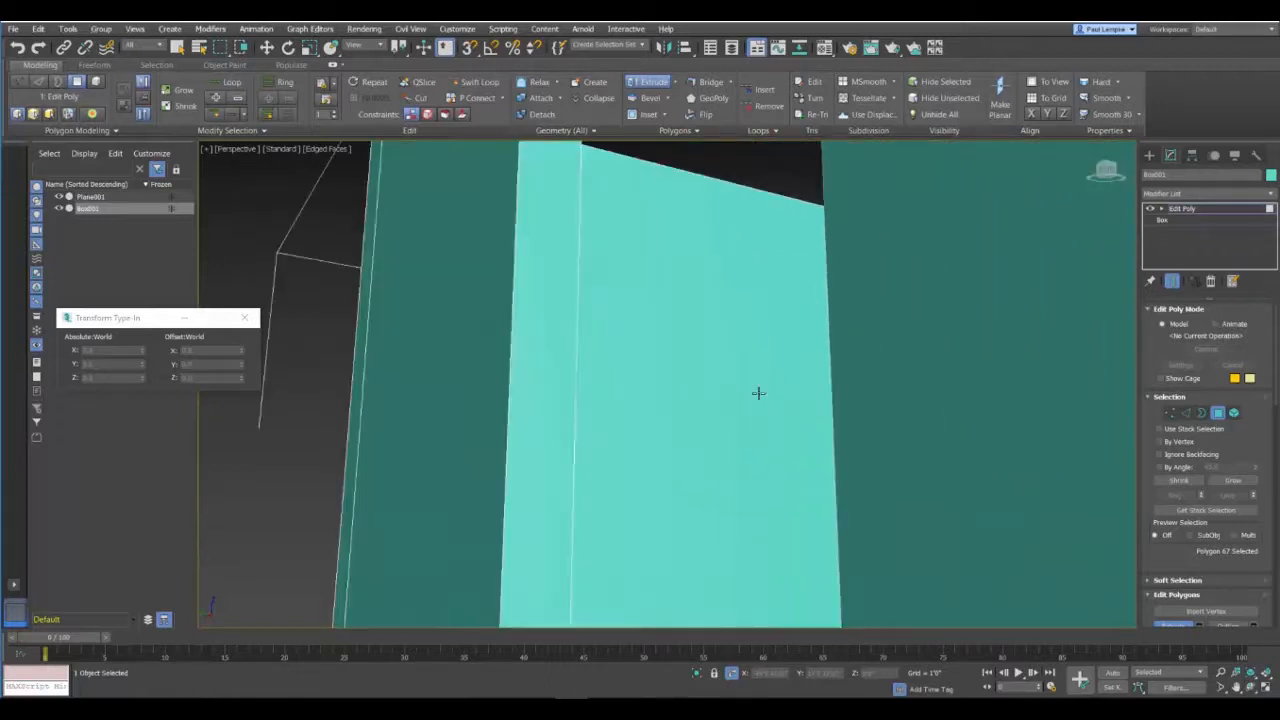
middle_click_drag(581, 517, 726, 422, "alt")
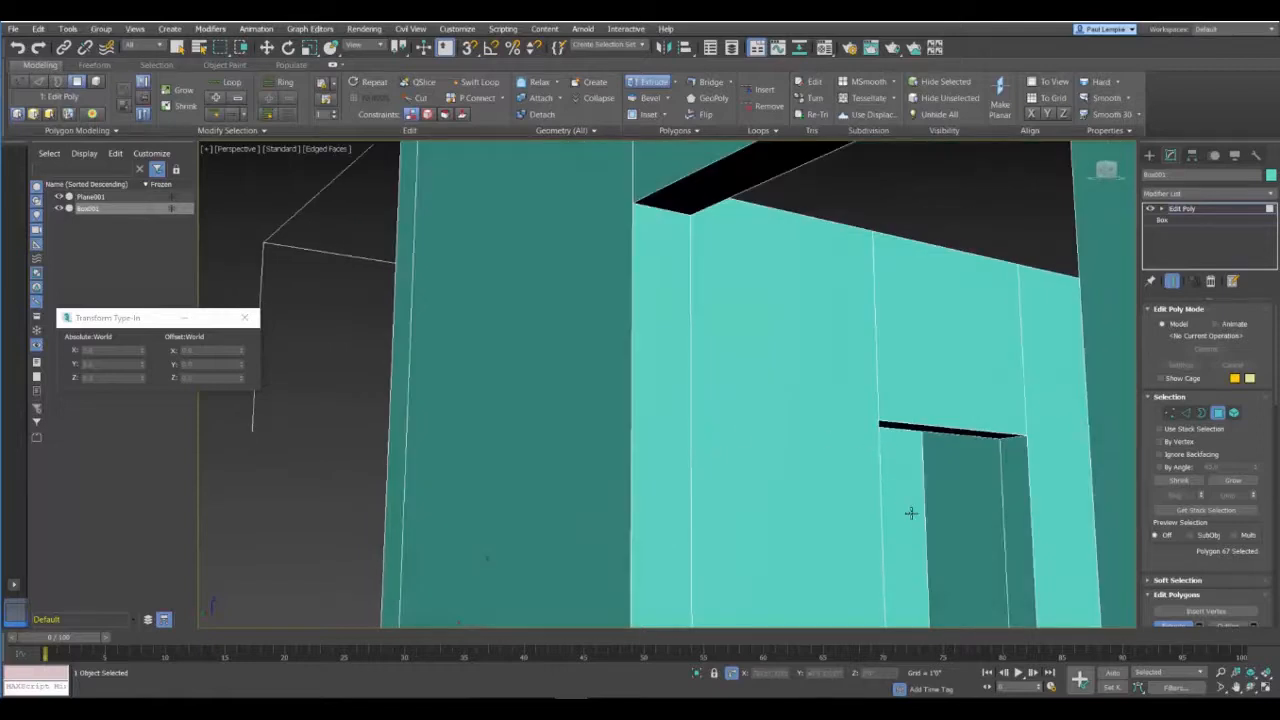
scroll(904, 478, "down", 5)
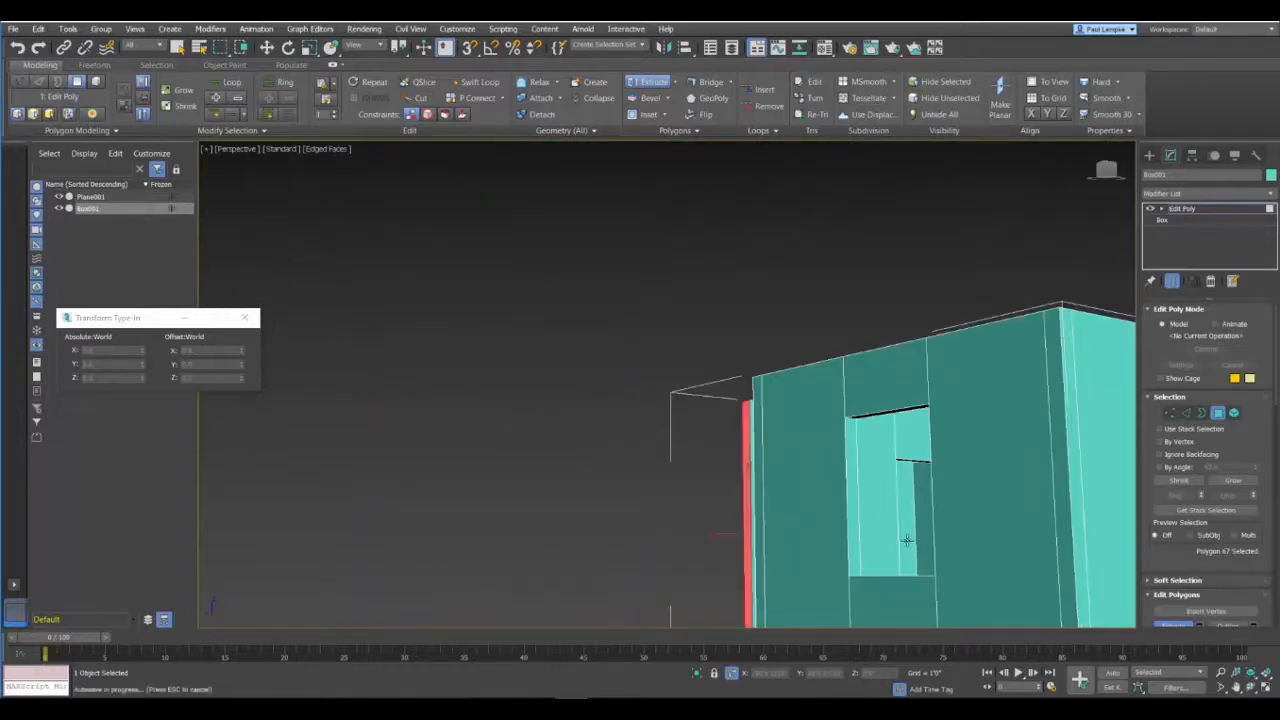
middle_click_drag(910, 536, 827, 569)
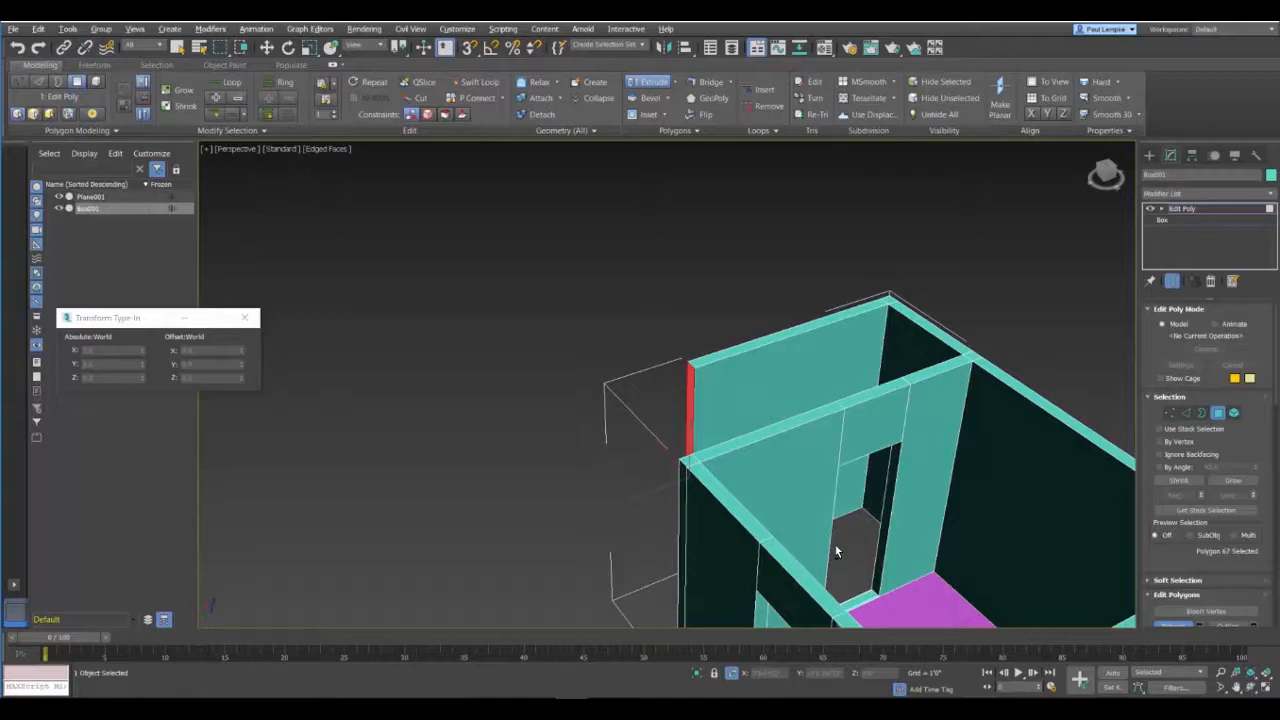
middle_click_drag(908, 436, 812, 483, "alt")
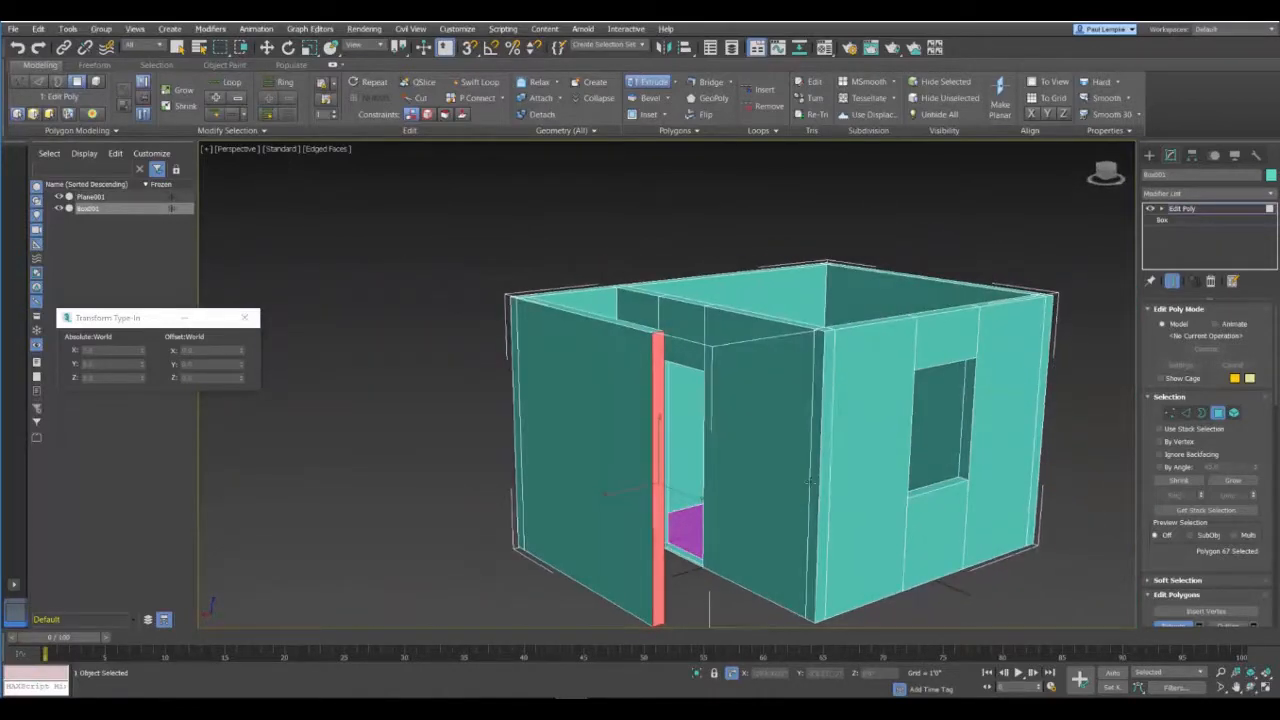
scroll(734, 372, "up", 2)
middle_click_drag(732, 367, 583, 293)
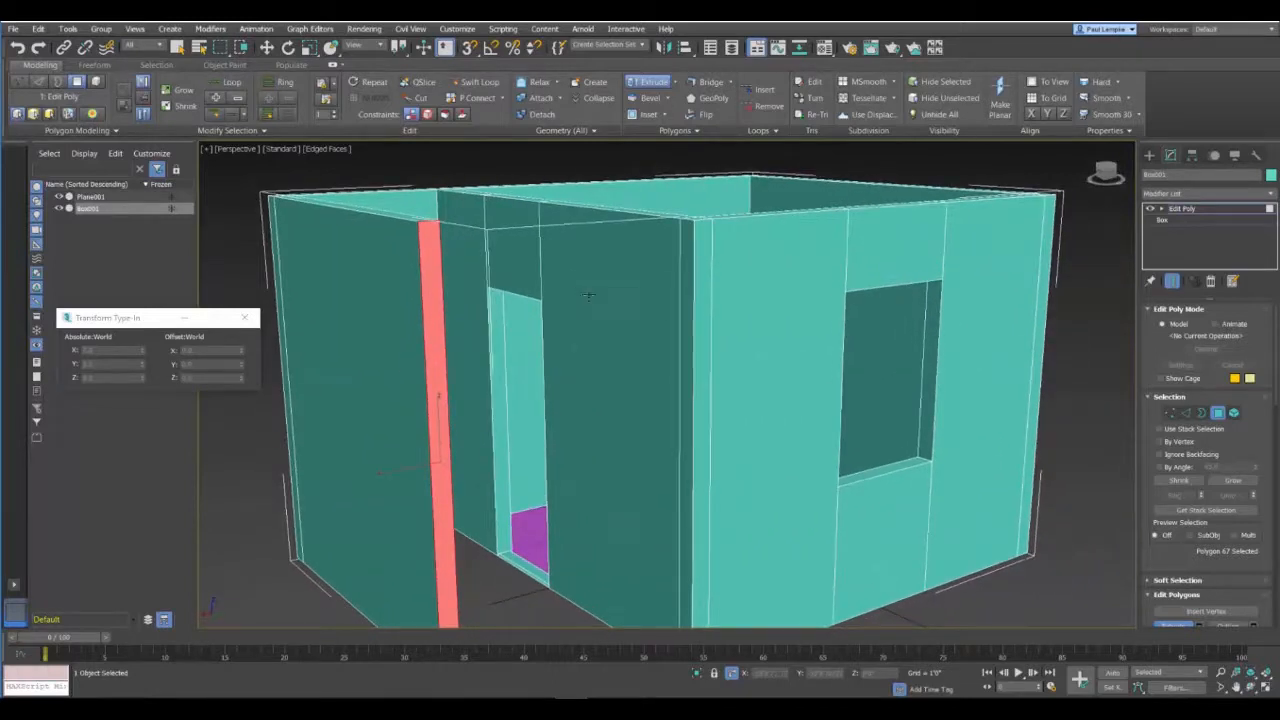
scroll(591, 299, "down", 2)
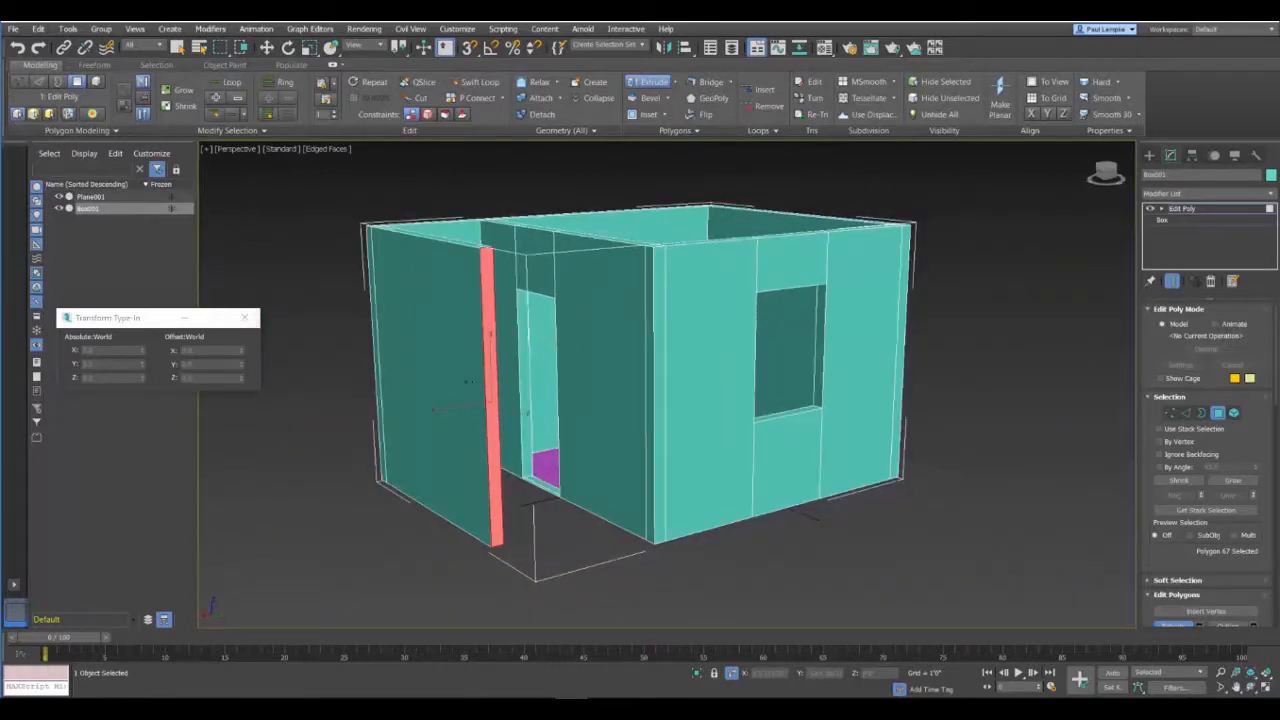
Step: Rename the plane Plane001 as floor
left_click(90, 197)
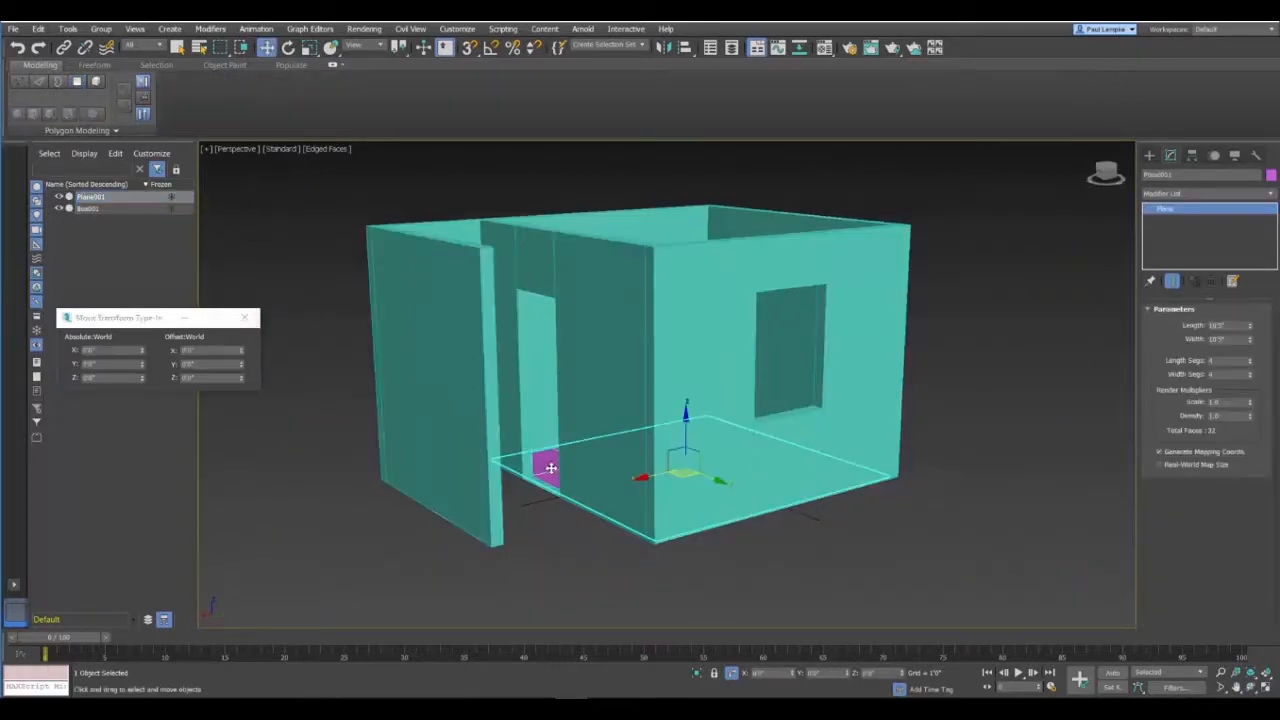
left_click(90, 197)
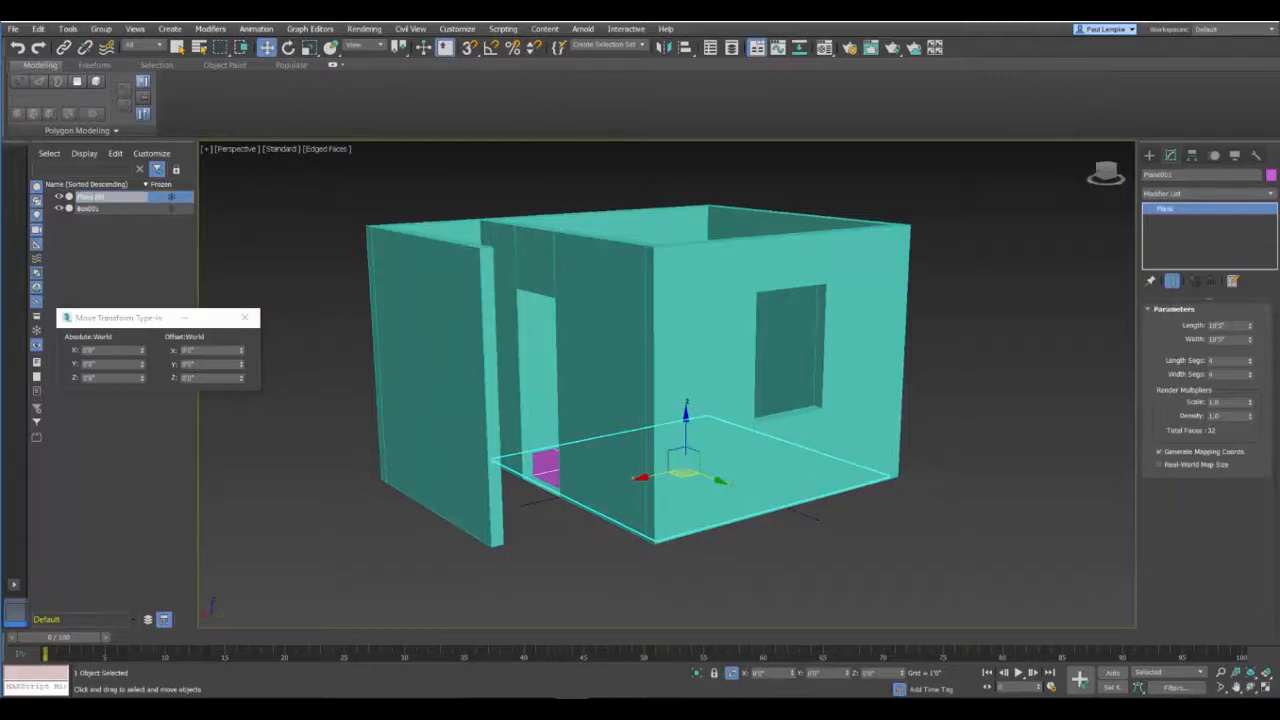
type("Floor")
key("Return")
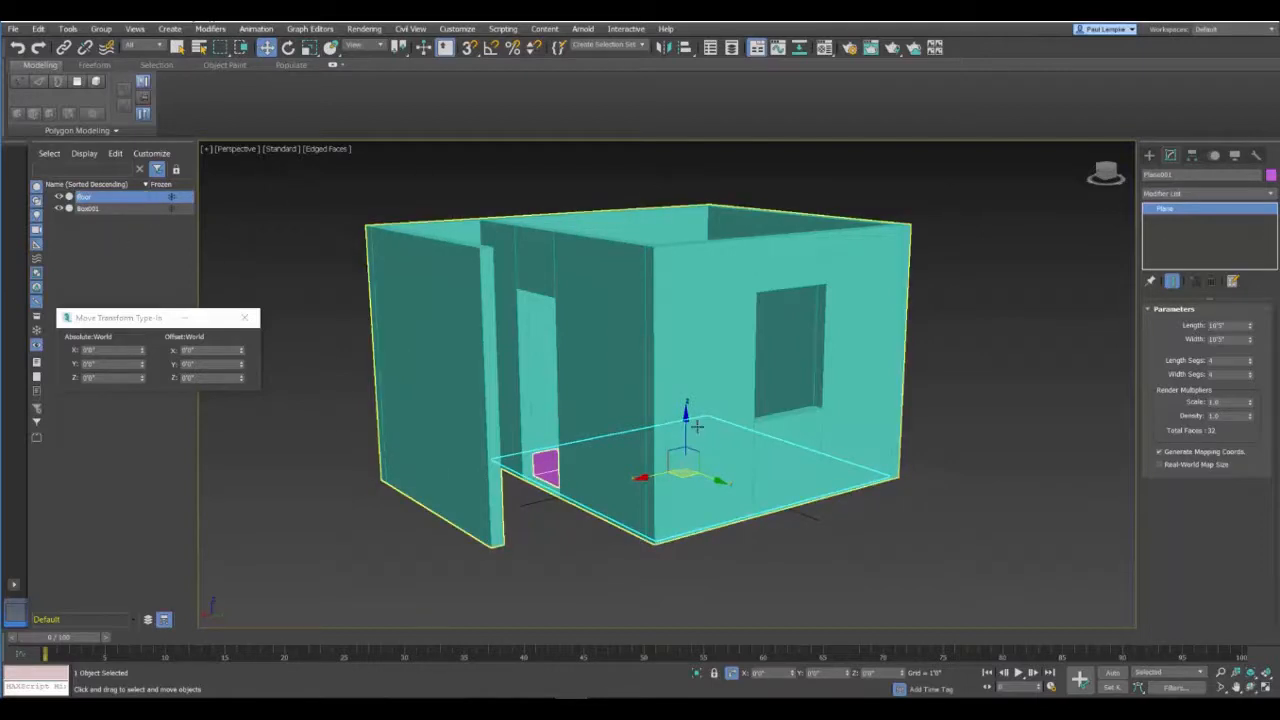
Step: Clone the floor upward as a copy and set the copy's absolute Z to 9'0"
left_click_drag(682, 417, 669, 176)
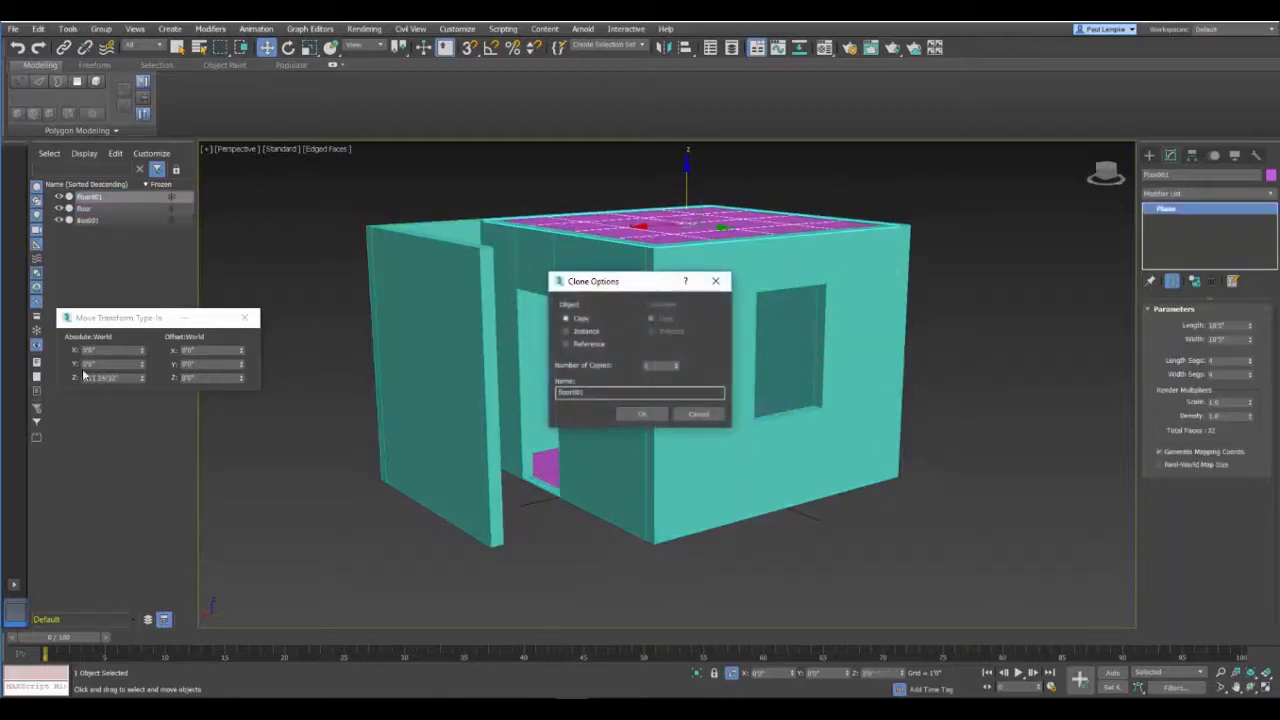
left_click(636, 416)
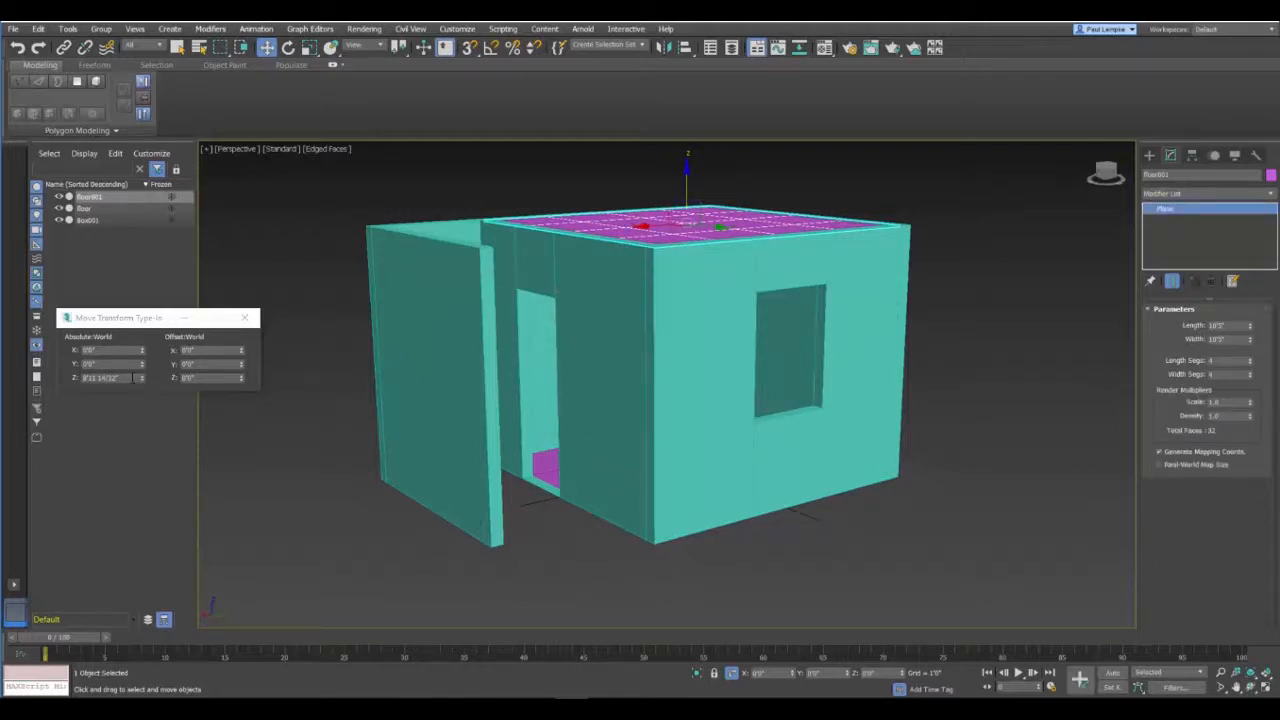
double_click(133, 378)
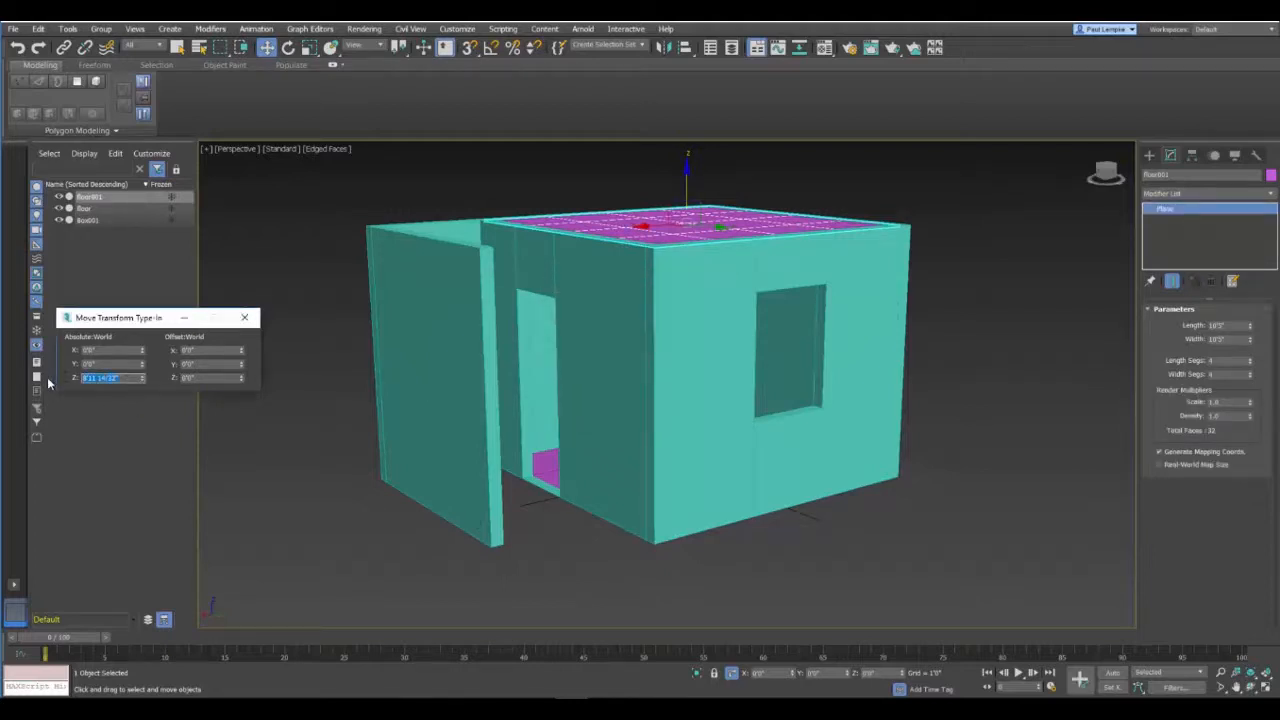
type("8")
key("Return")
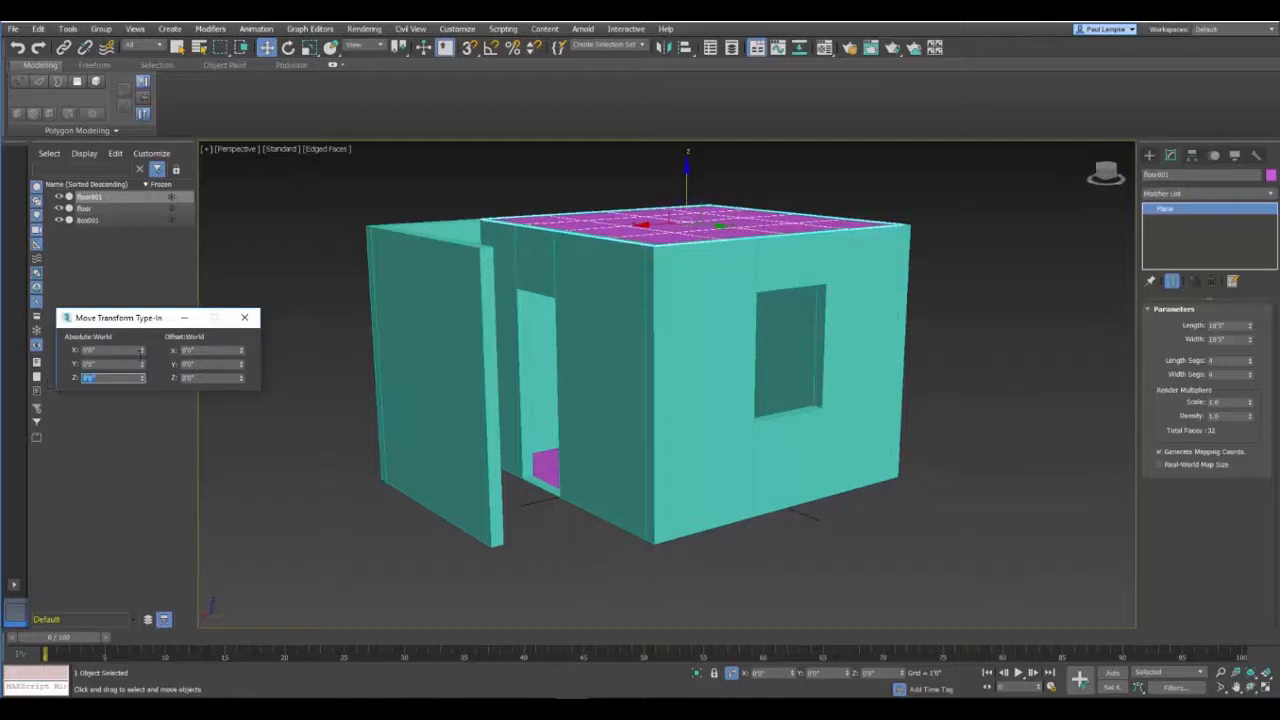
Step: Rename the copied floor plane as ceiling
left_click(97, 199)
left_click(97, 199)
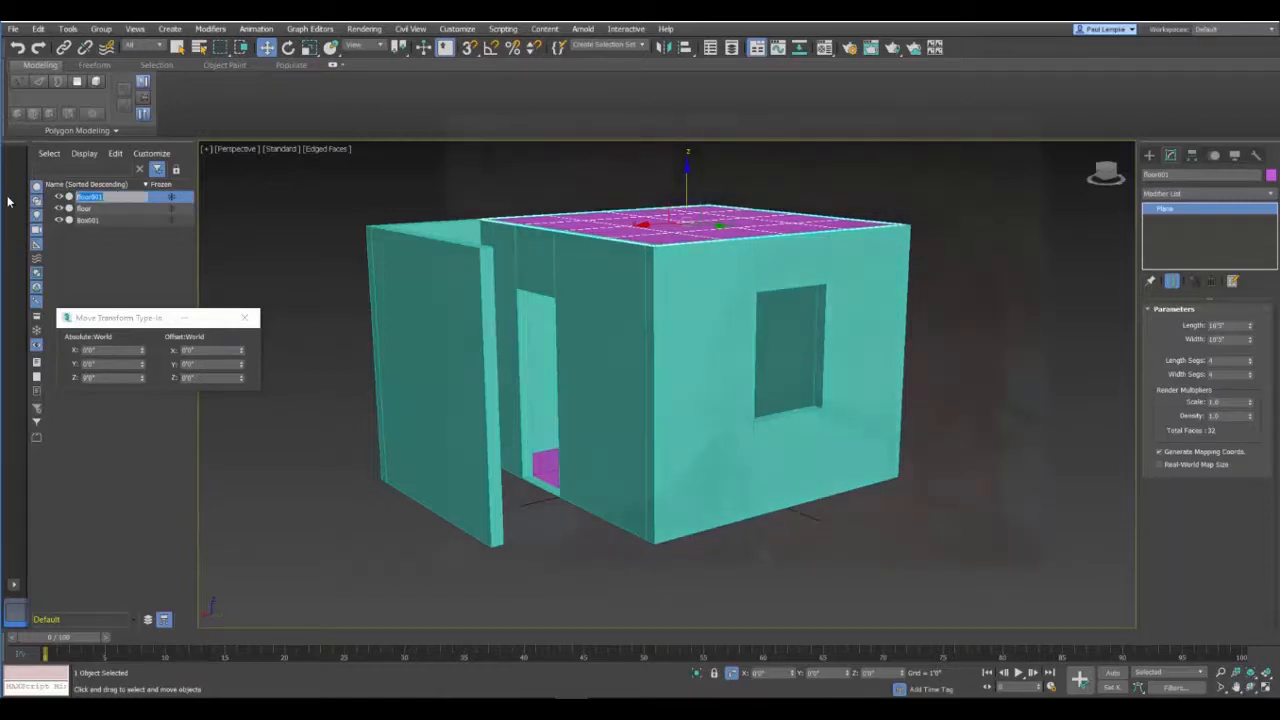
type("ceiling")
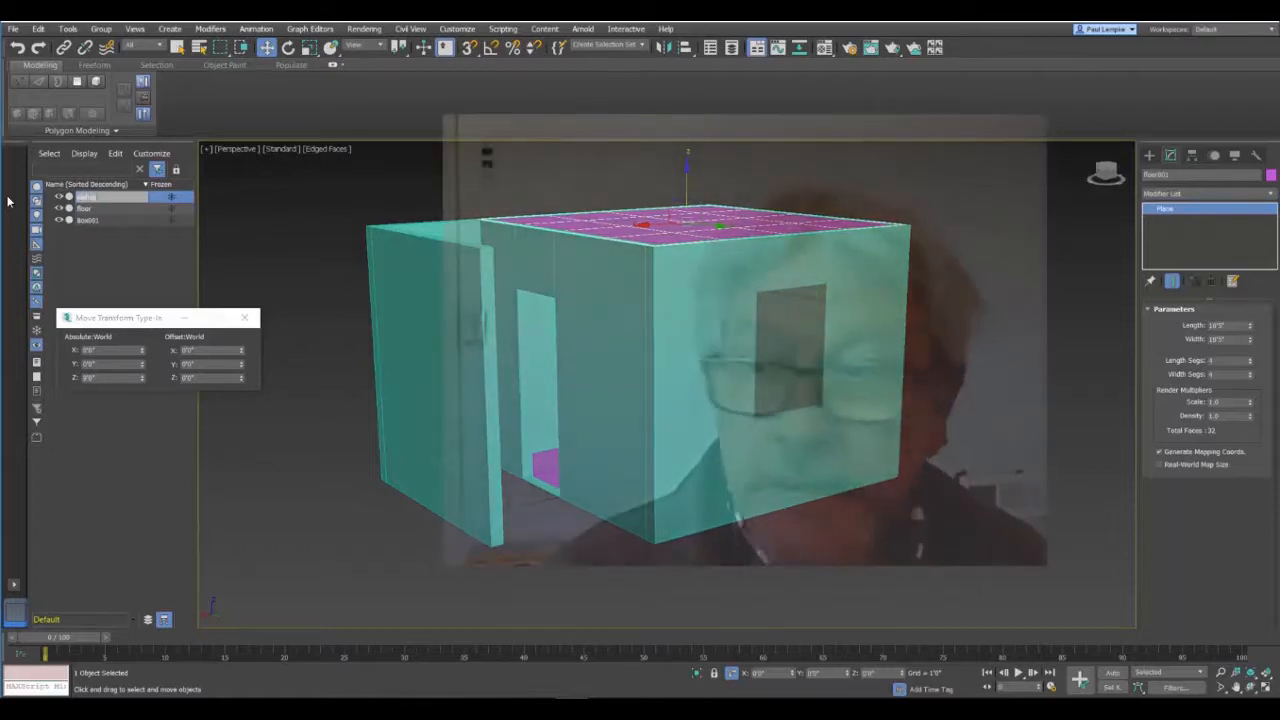
key("Return")
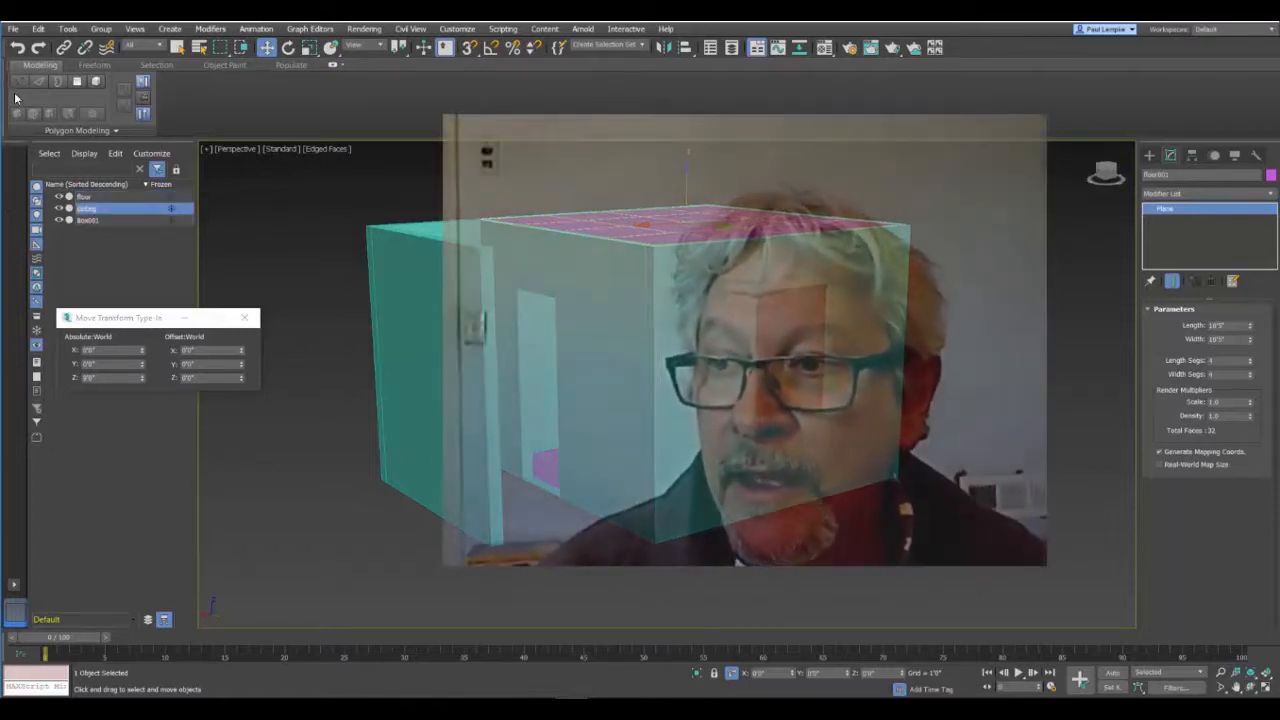
Step: Rename the wall object Box001 as walls
left_click(84, 219)
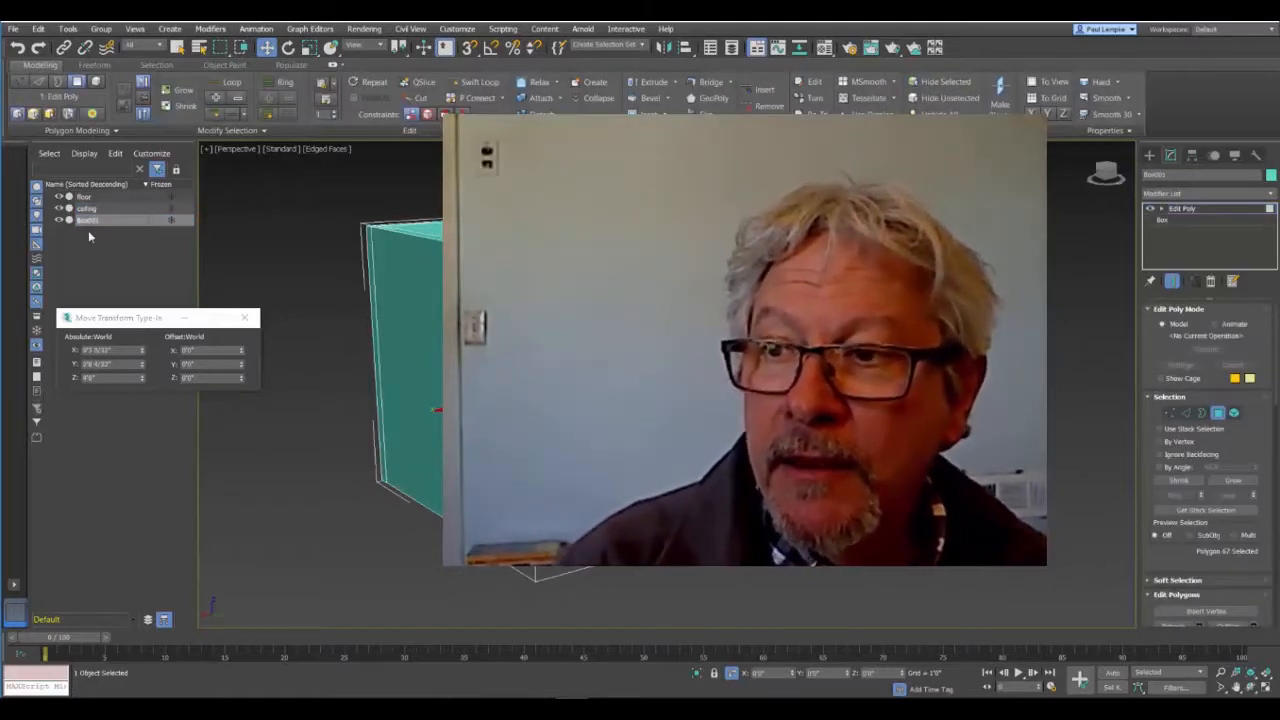
left_click(88, 219)
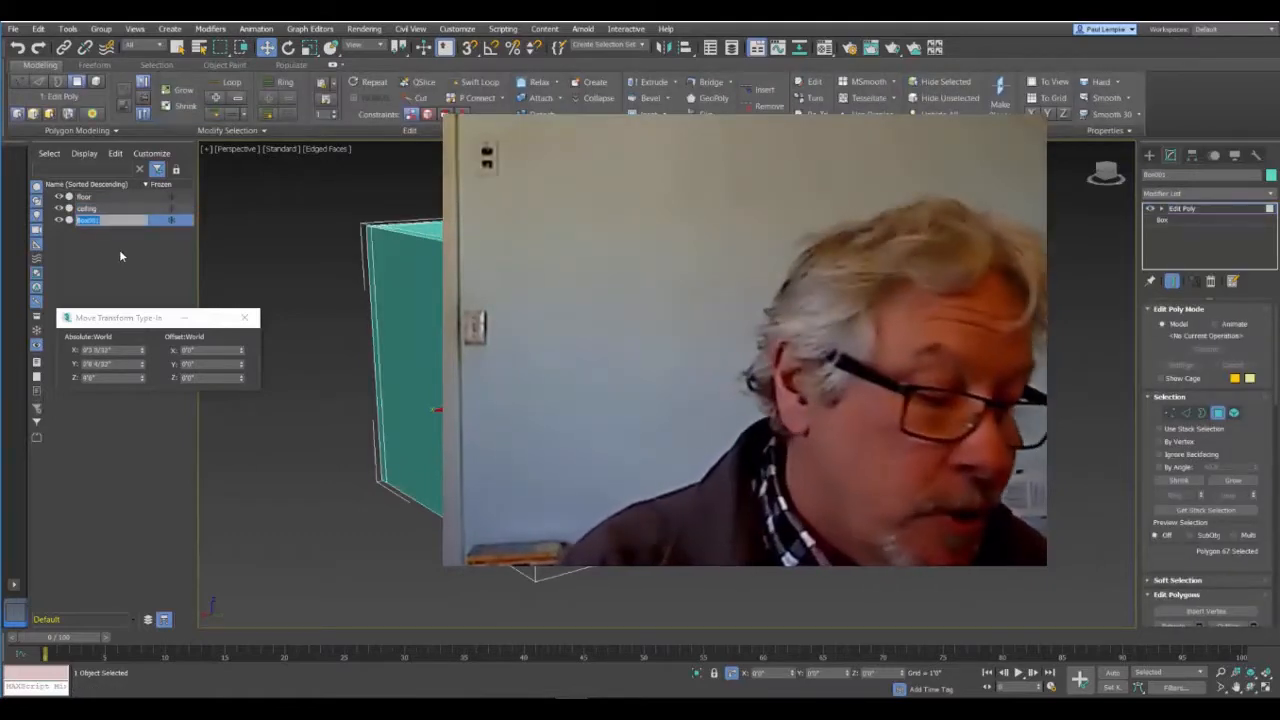
type("walls")
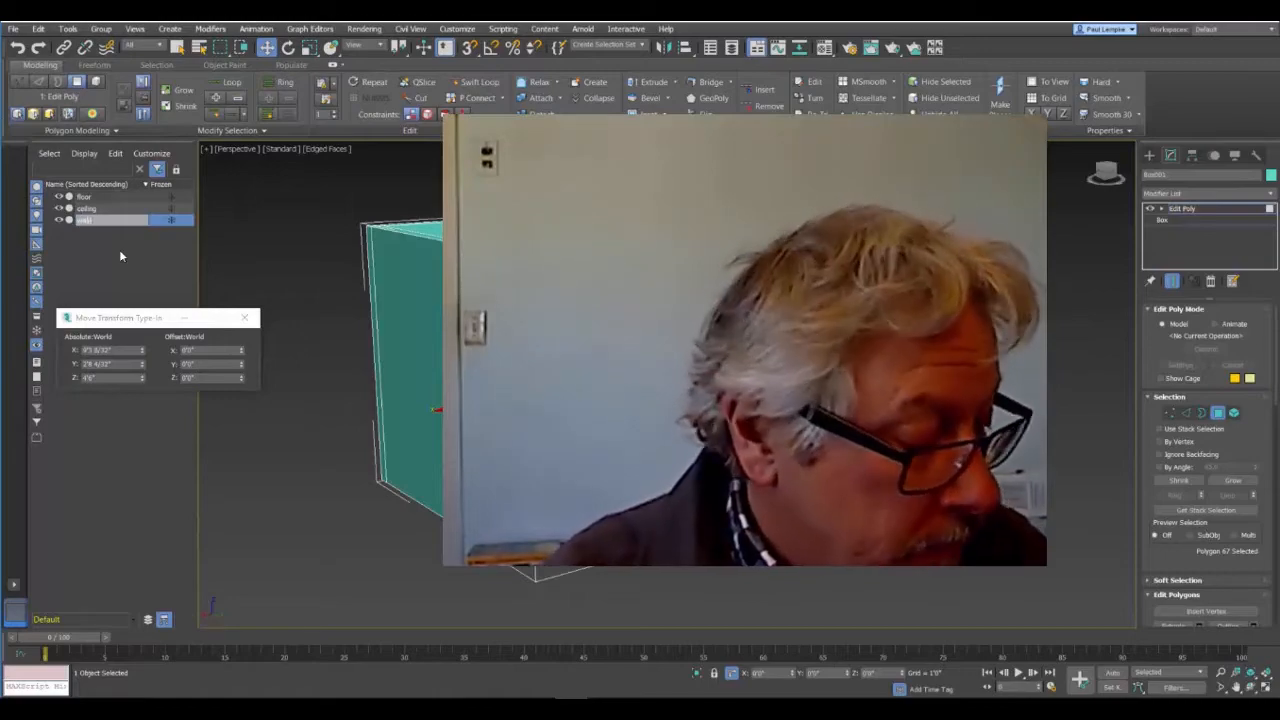